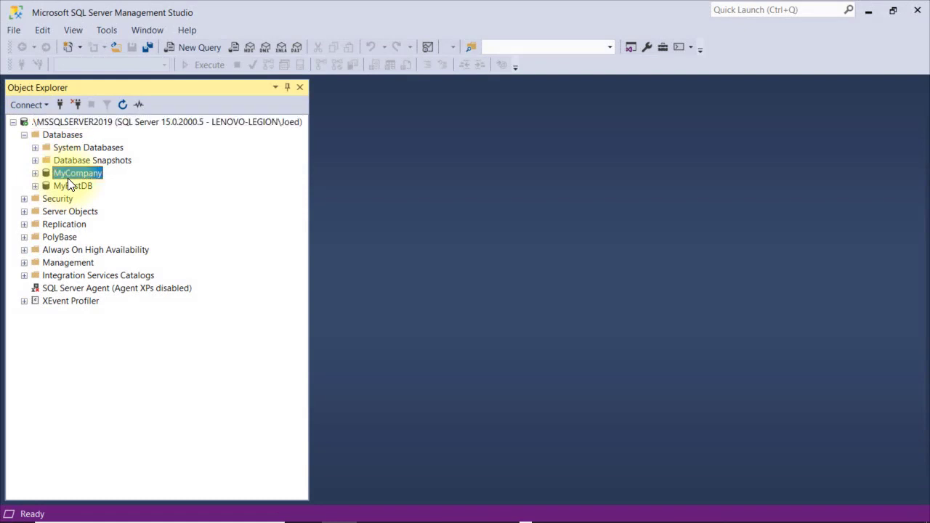
Open MyCompany's dbo.Employees table in both Design and Edit Top 200 Rows views
{"action": "left_click", "coordinate": [35, 173]}
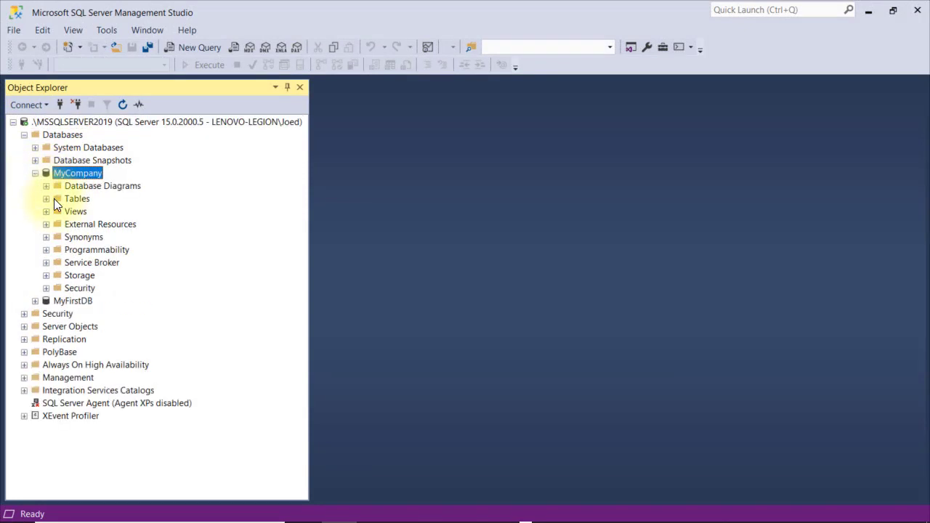
{"action": "left_click", "coordinate": [45, 198]}
{"action": "left_click", "coordinate": [98, 266]}
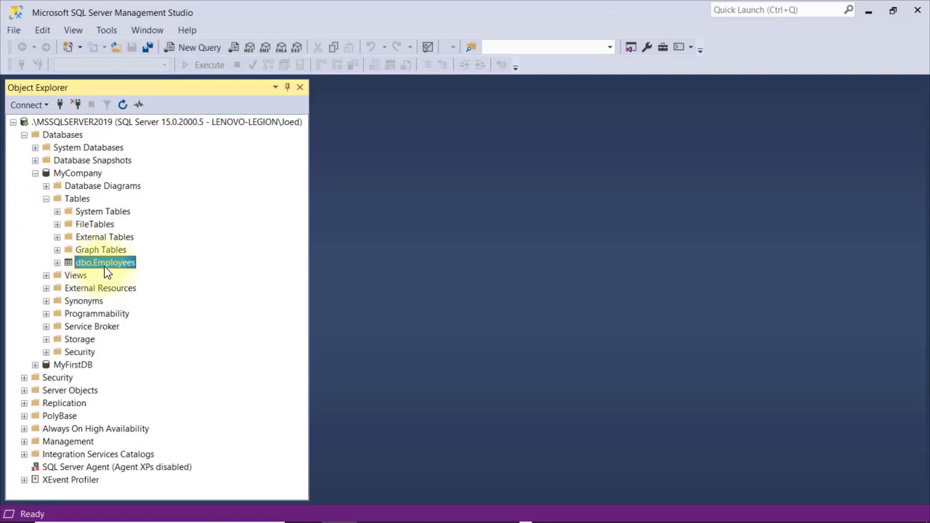
{"action": "right_click", "coordinate": [106, 271]}
{"action": "left_click", "coordinate": [146, 248]}
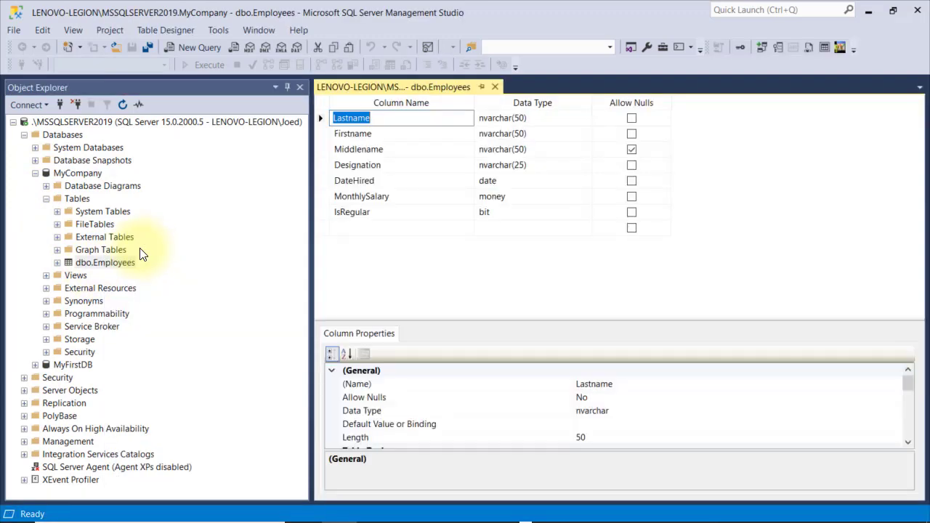
{"action": "right_click", "coordinate": [117, 265]}
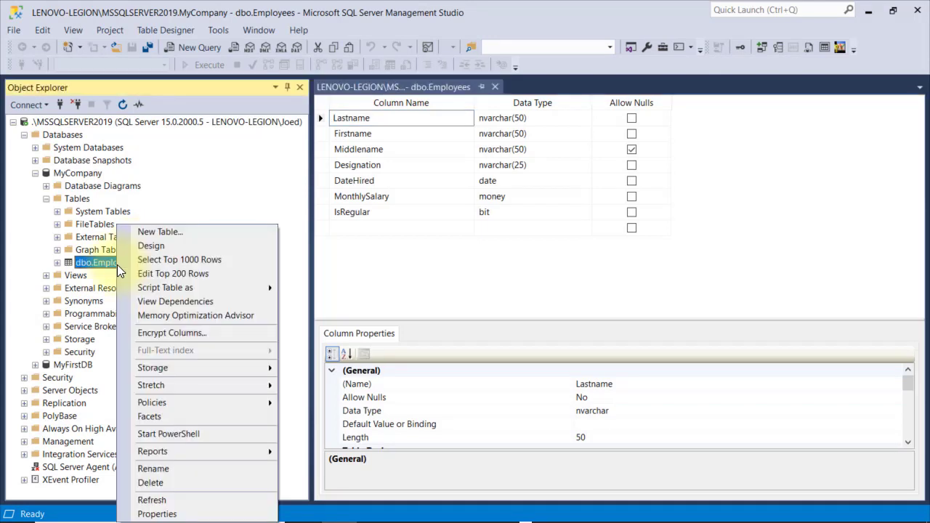
{"action": "left_click", "coordinate": [150, 274]}
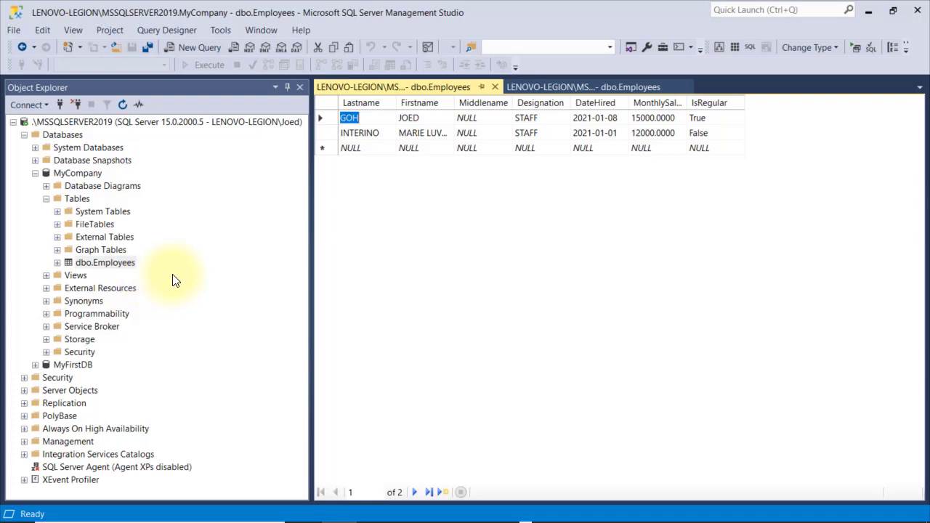
Autofit the Firstname column, then close the Edit Top 200 Rows grid
{"action": "double_click", "coordinate": [455, 97]}
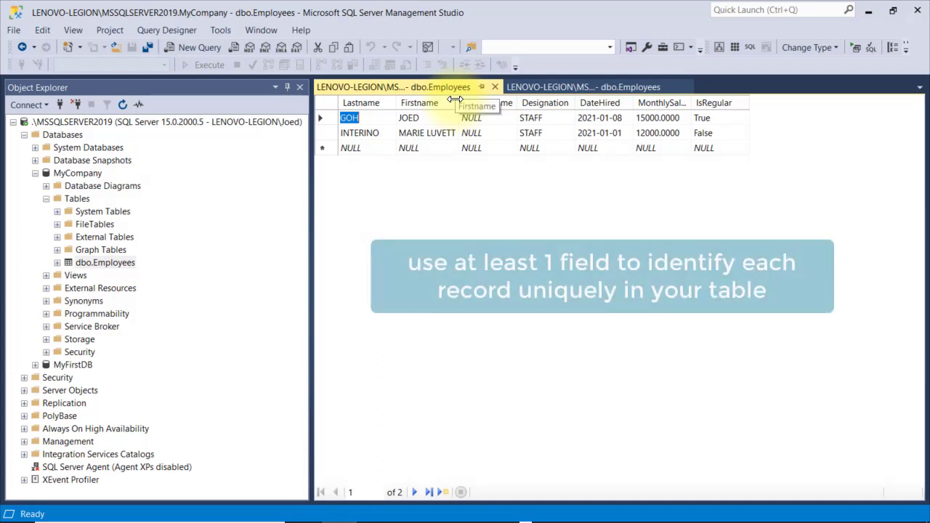
{"action": "left_click", "coordinate": [496, 88]}
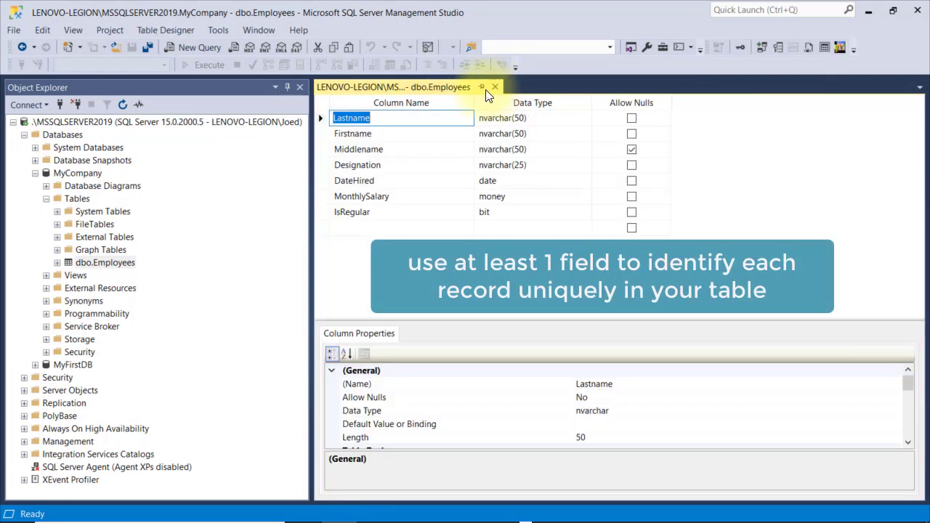
Add an EmployeeID column of type int with Allow Nulls unchecked below IsRegular
{"action": "left_click", "coordinate": [346, 230]}
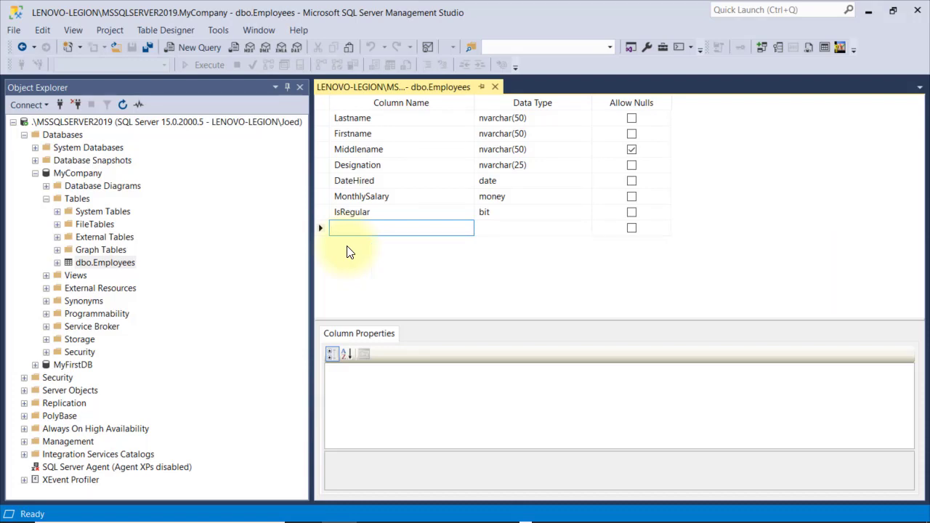
{"action": "type", "text": "Employe"}
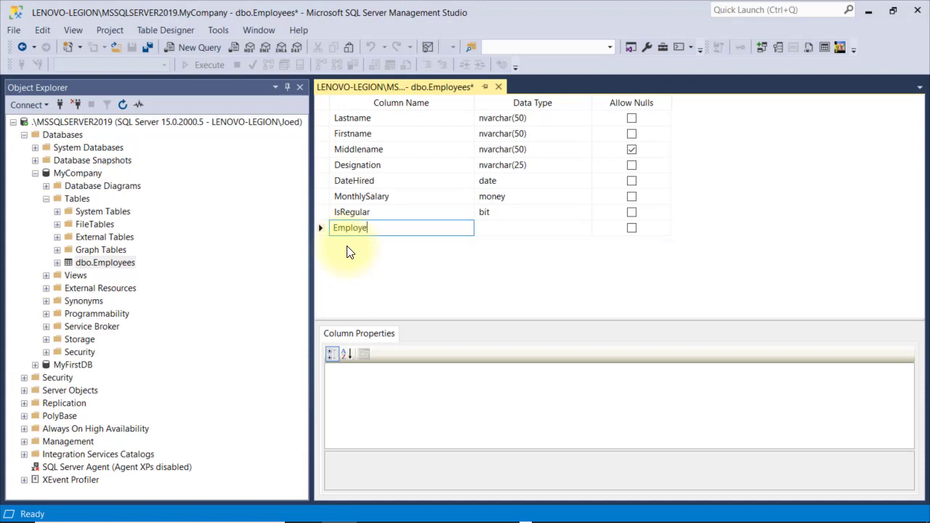
{"action": "type", "text": "eID"}
{"action": "key", "text": "Tab"}
{"action": "type", "text": "int"}
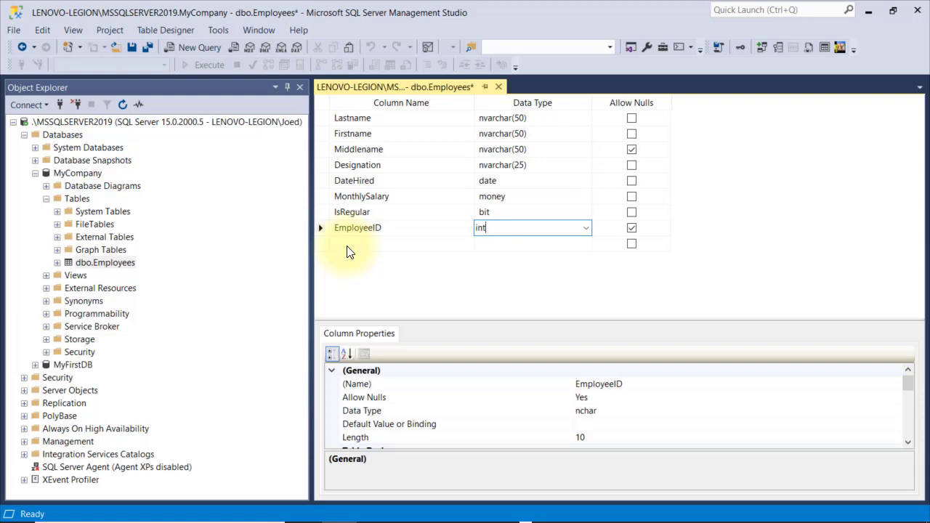
{"action": "key", "text": "Tab"}
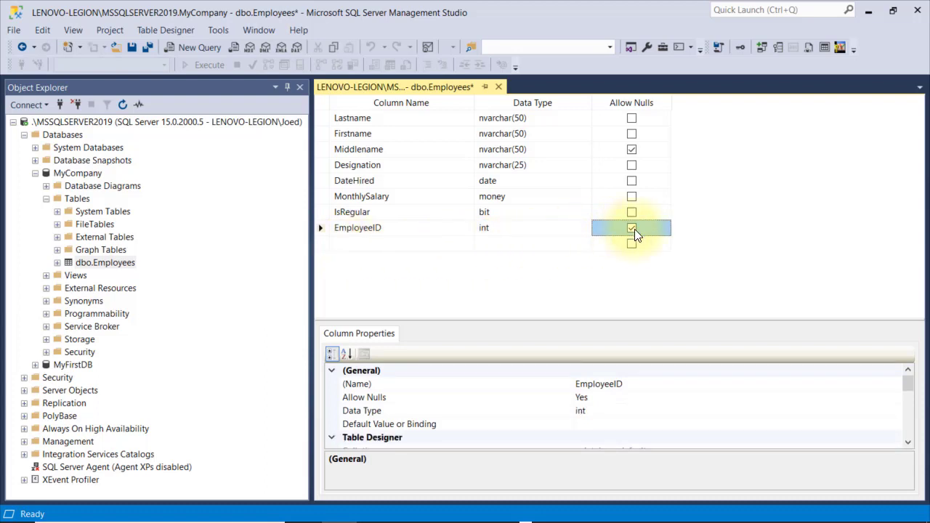
{"action": "left_click", "coordinate": [632, 228]}
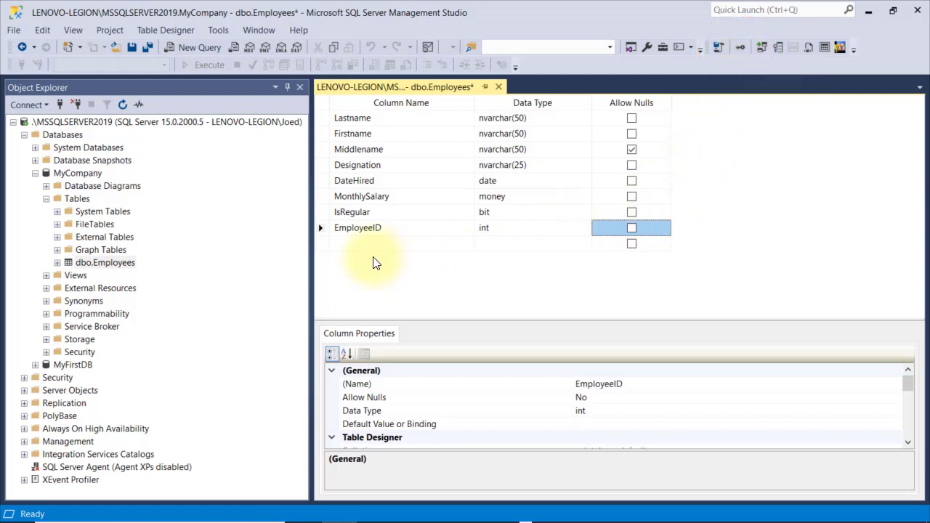
Set EmployeeID as primary key and try saving, which fails with a NULL insert error
{"action": "right_click", "coordinate": [326, 229]}
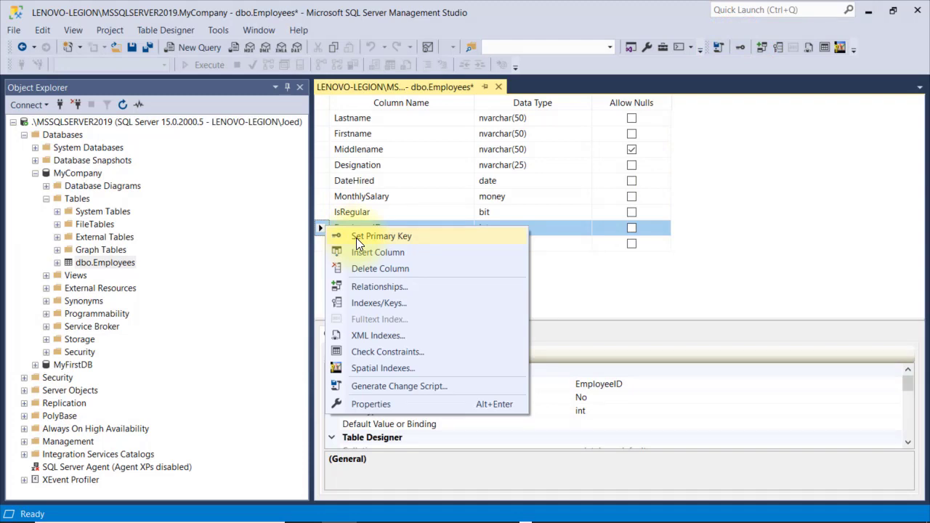
{"action": "left_click", "coordinate": [356, 238]}
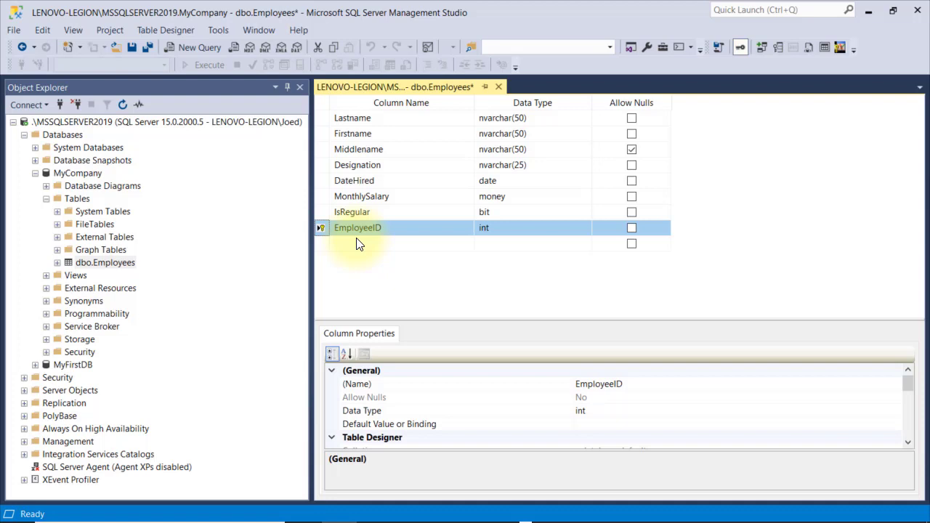
{"action": "left_click", "coordinate": [132, 48]}
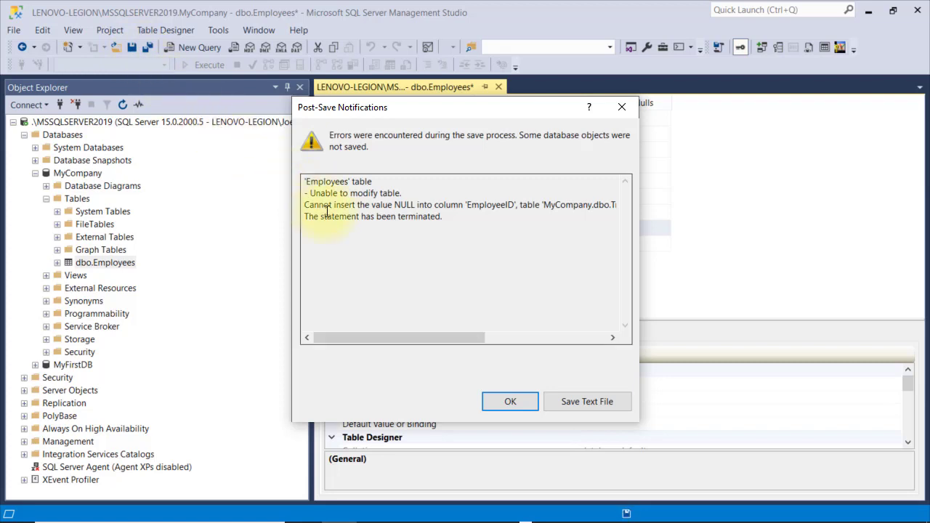
{"action": "left_click_drag", "start_coordinate": [327, 214], "coordinate": [303, 205]}
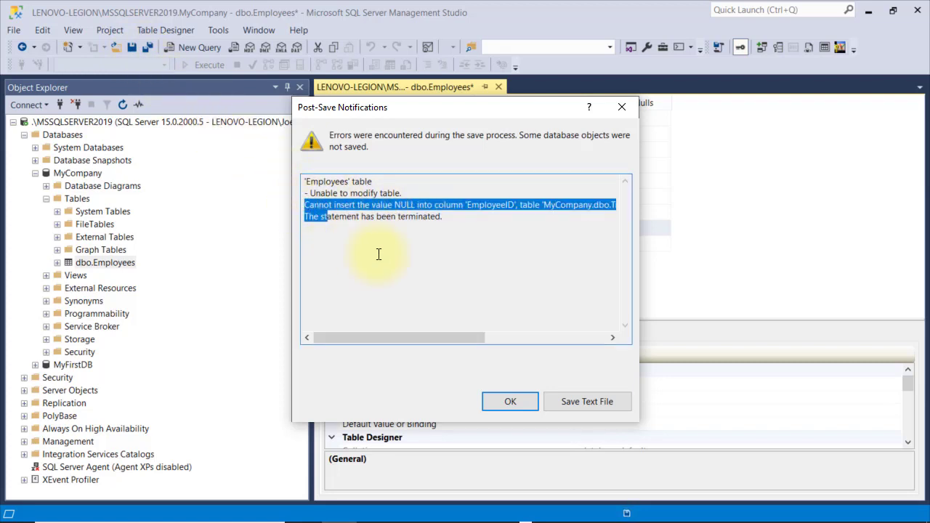
Dismiss the save error and permanently delete both existing employee rows
{"action": "left_click", "coordinate": [503, 404]}
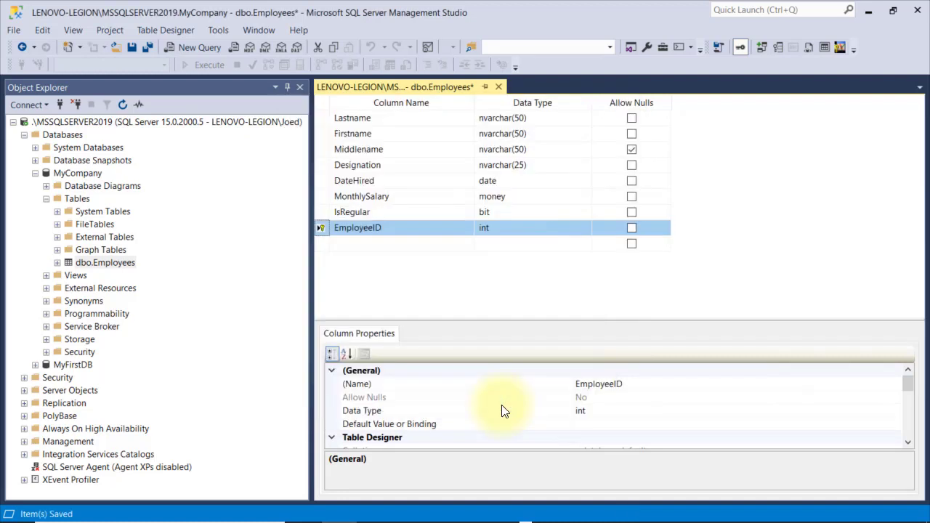
{"action": "right_click", "coordinate": [114, 262]}
{"action": "left_click", "coordinate": [138, 271]}
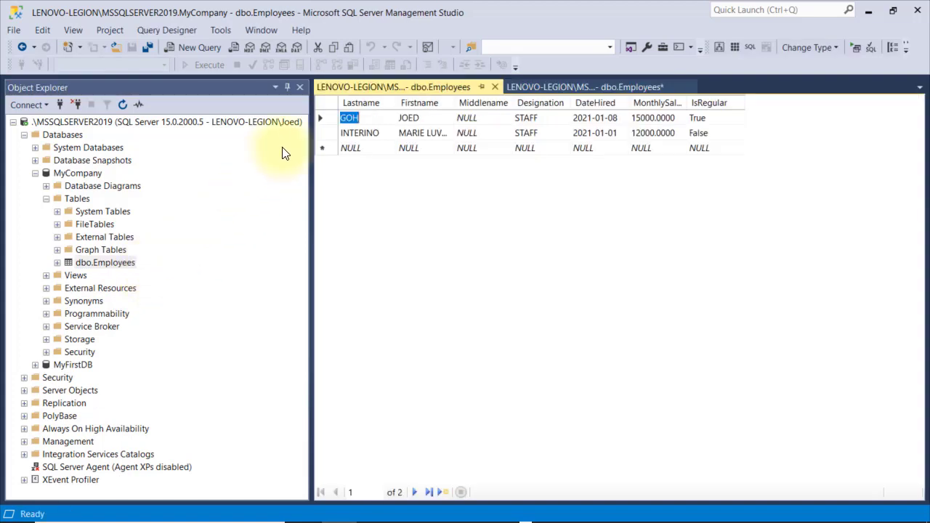
{"action": "left_click_drag", "start_coordinate": [323, 118], "coordinate": [327, 141]}
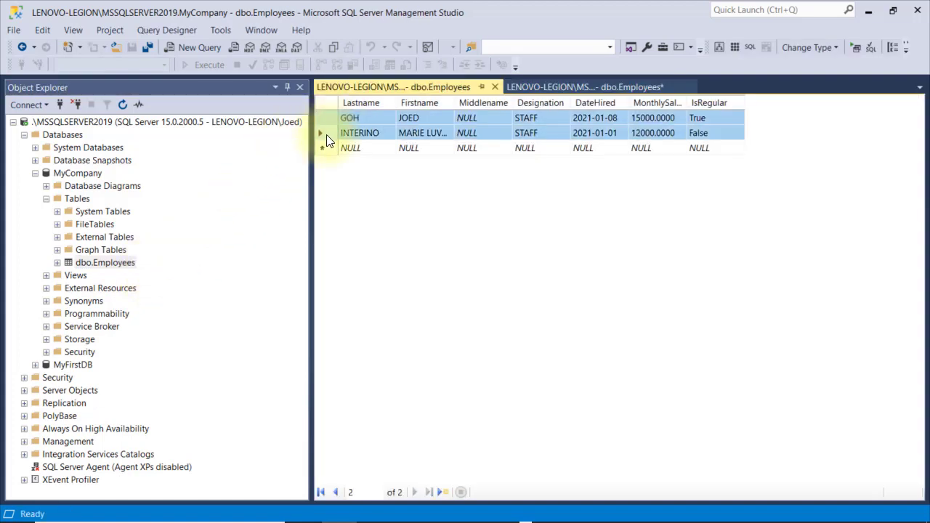
{"action": "right_click", "coordinate": [327, 140]}
{"action": "left_click", "coordinate": [364, 212]}
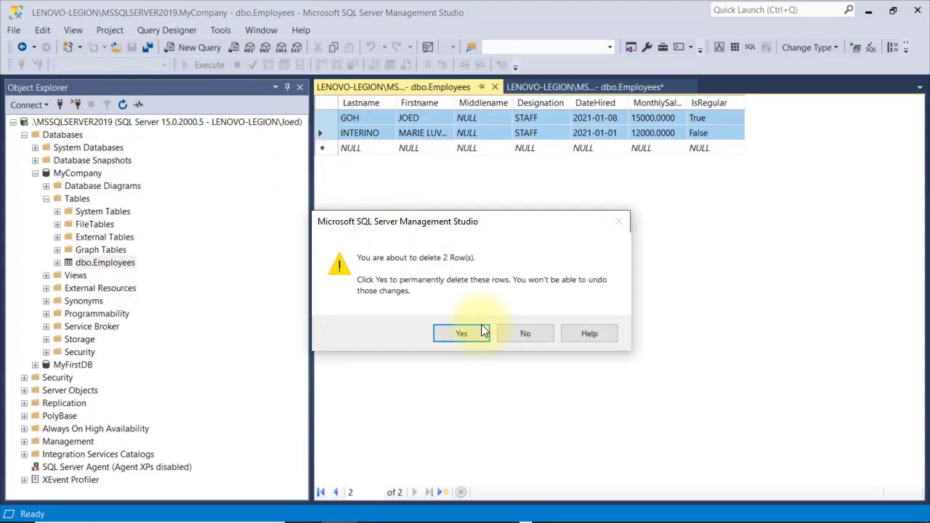
{"action": "left_click", "coordinate": [475, 333]}
Save the design with EmployeeID moved to the first column position
{"action": "left_click", "coordinate": [574, 89]}
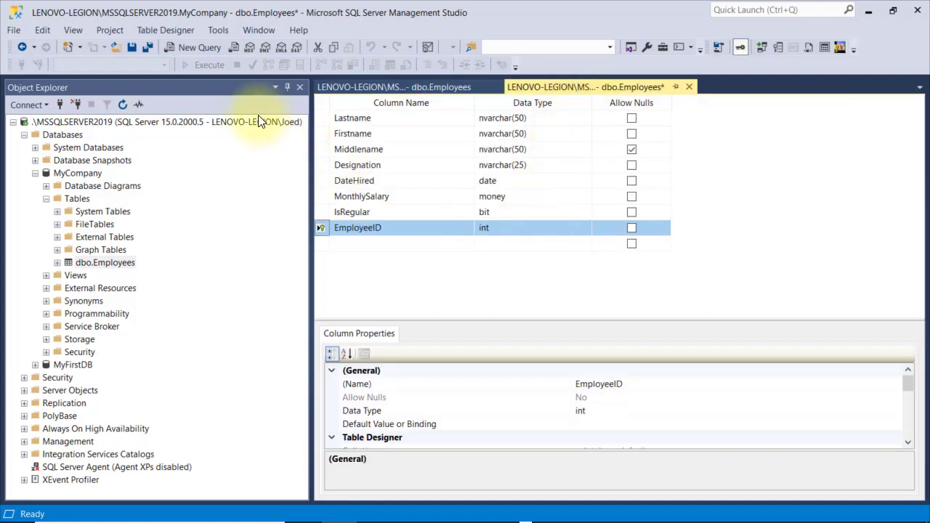
{"action": "left_click", "coordinate": [133, 46]}
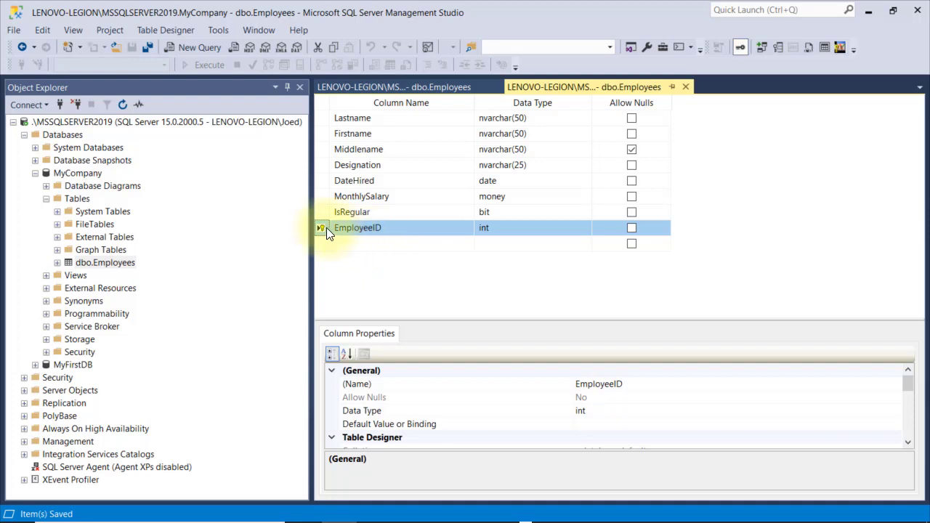
{"action": "left_click_drag", "start_coordinate": [327, 227], "coordinate": [324, 123]}
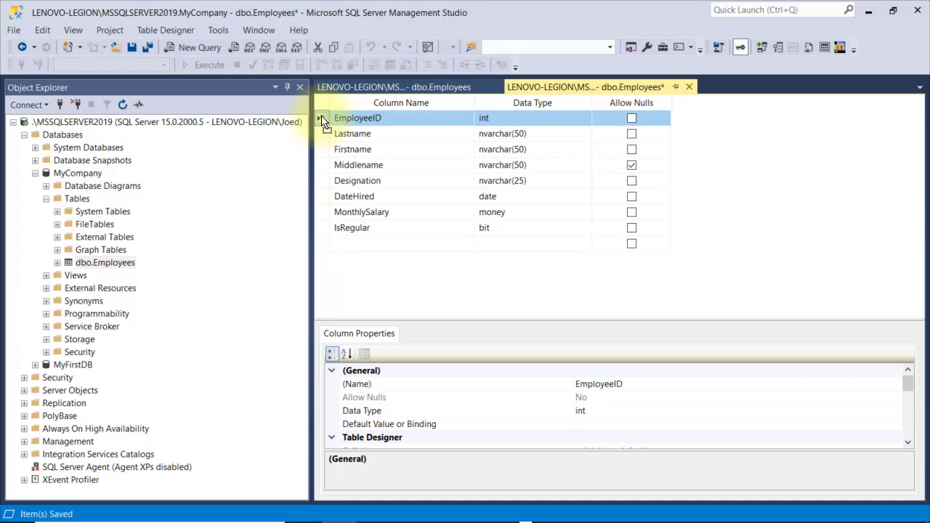
{"action": "left_click", "coordinate": [132, 49]}
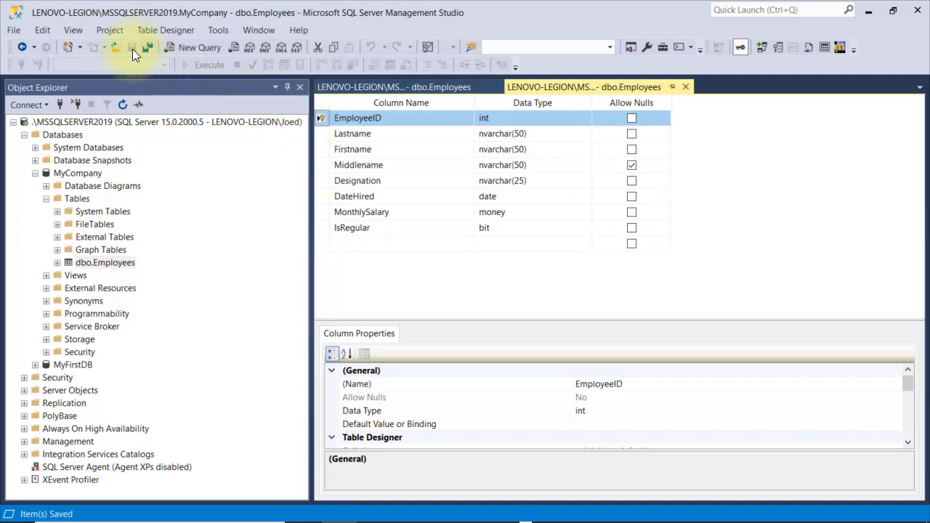
{"action": "right_click", "coordinate": [115, 265]}
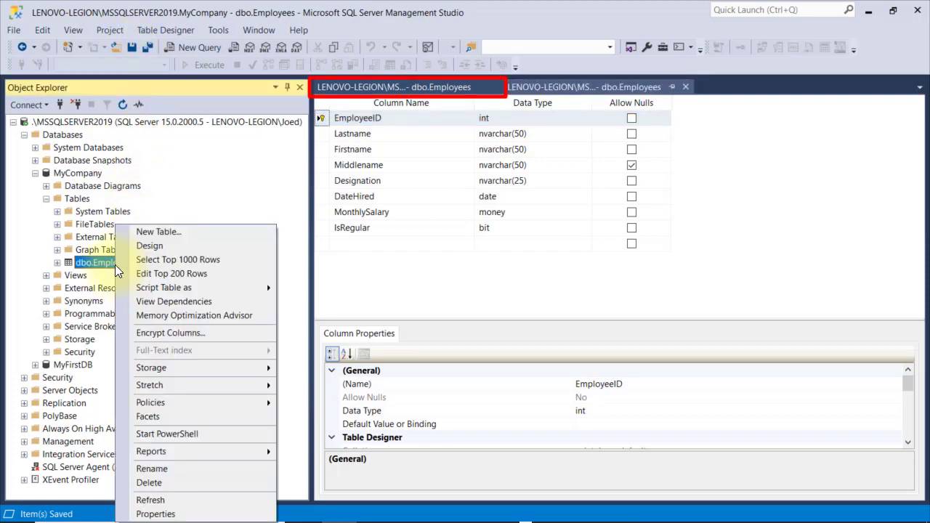
{"action": "left_click", "coordinate": [171, 273]}
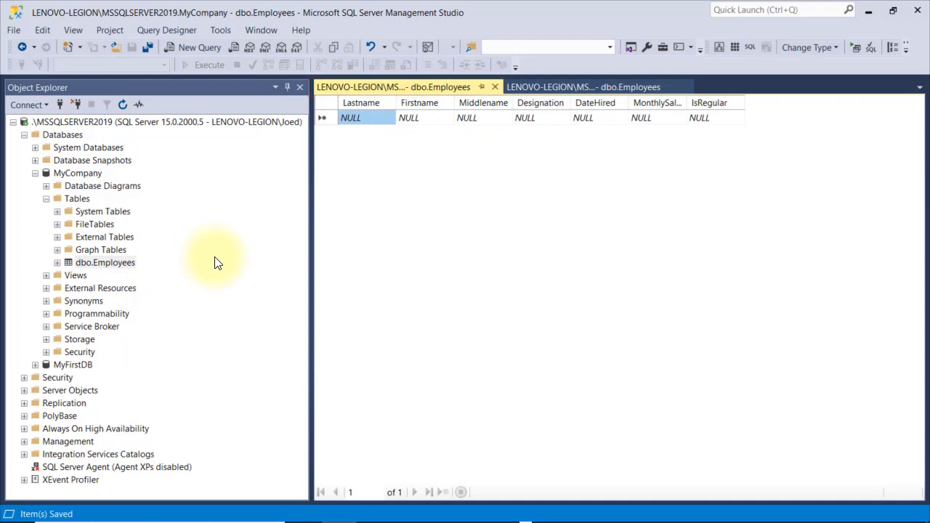
Reopen the dbo.Employees Edit Top 200 Rows grid
{"action": "left_click", "coordinate": [495, 86]}
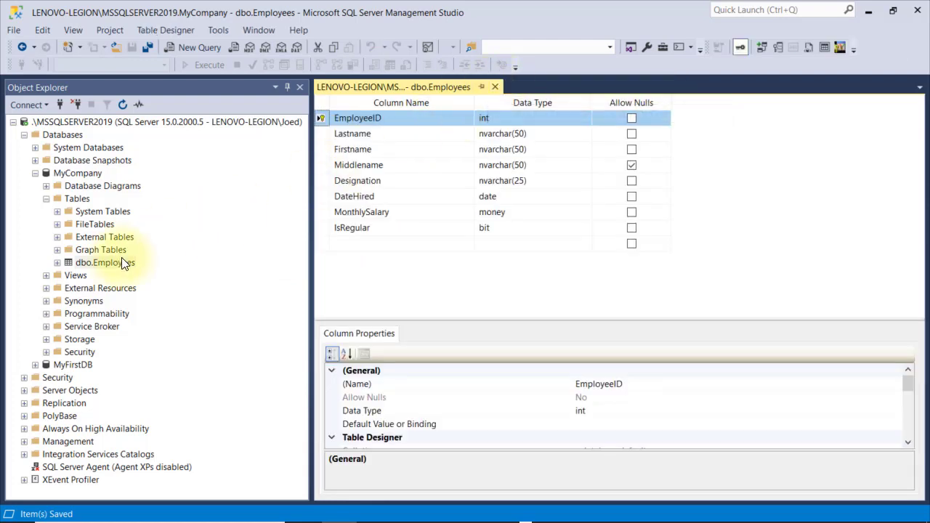
{"action": "left_click", "coordinate": [98, 267]}
{"action": "right_click", "coordinate": [98, 267]}
{"action": "left_click", "coordinate": [142, 273]}
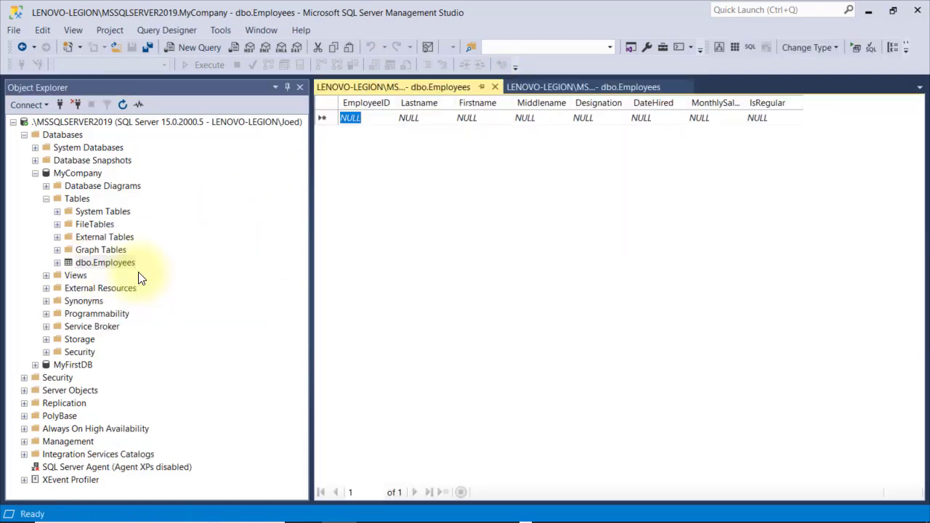
Start the first row with EmployeeID 101 and the employee's last, first and middle names
{"action": "type", "text": "101"}
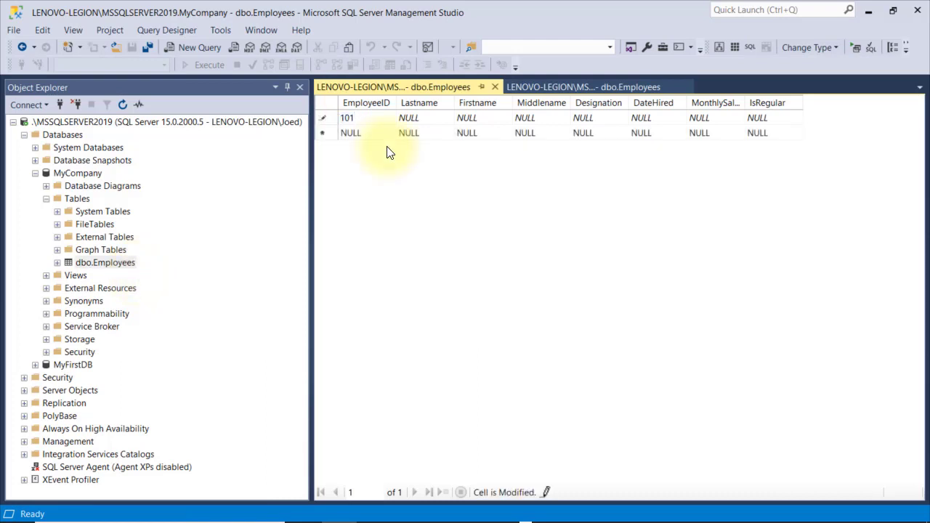
{"action": "key", "text": "Tab"}
{"action": "key", "text": "Tab"}
{"action": "key", "text": "Tab"}
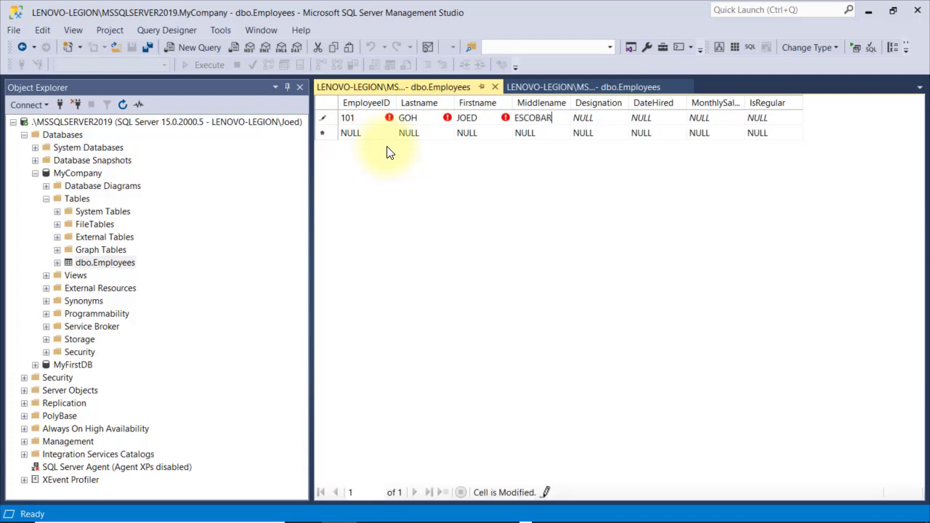
{"action": "key", "text": "Tab"}
Finish the row with designation STAFF, hired 1/2/2020, salary 15000, IsRegular false
{"action": "type", "text": "STAFF"}
{"action": "key", "text": "Tab"}
{"action": "type", "text": "1/2/2020"}
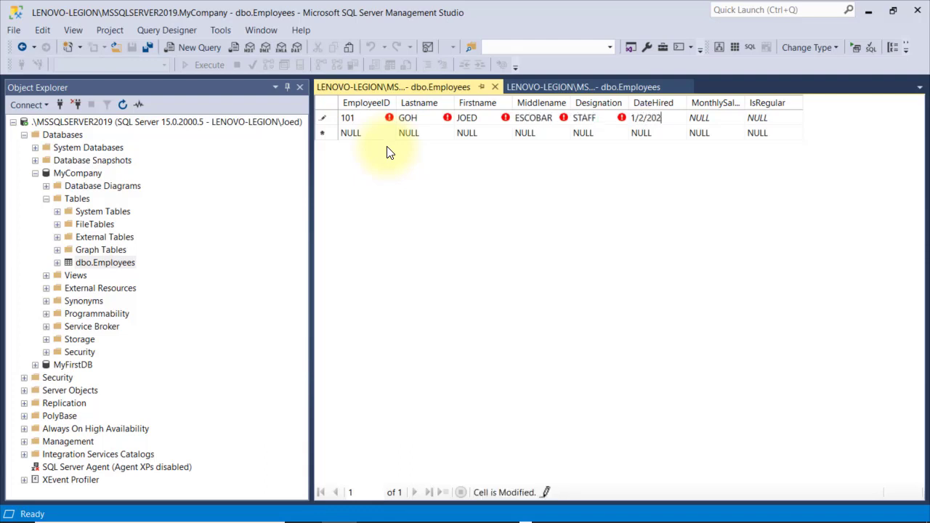
{"action": "key", "text": "Tab"}
{"action": "type", "text": "15000"}
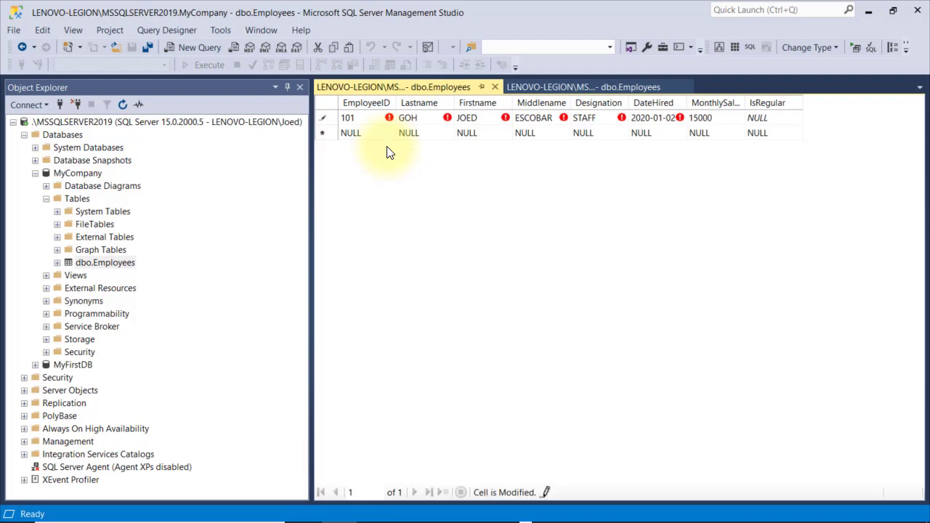
{"action": "key", "text": "Tab"}
{"action": "type", "text": "false"}
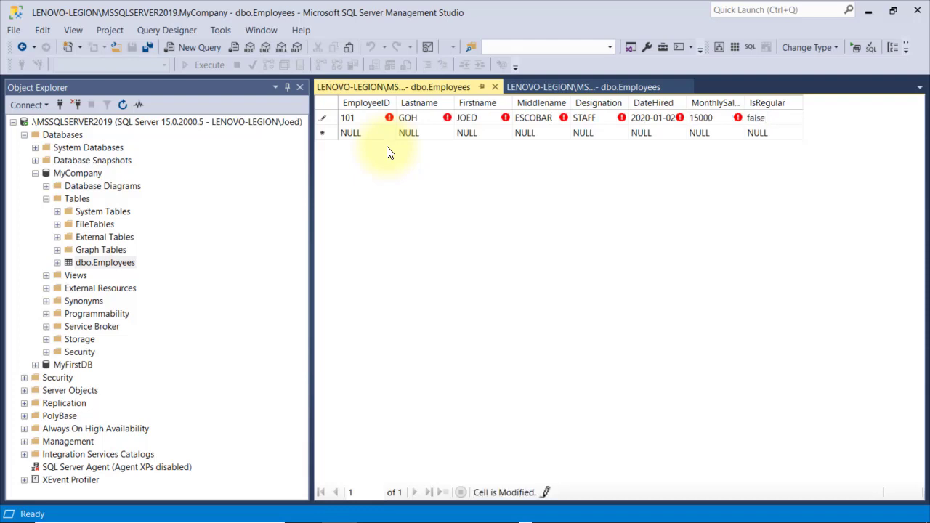
{"action": "key", "text": "Tab"}
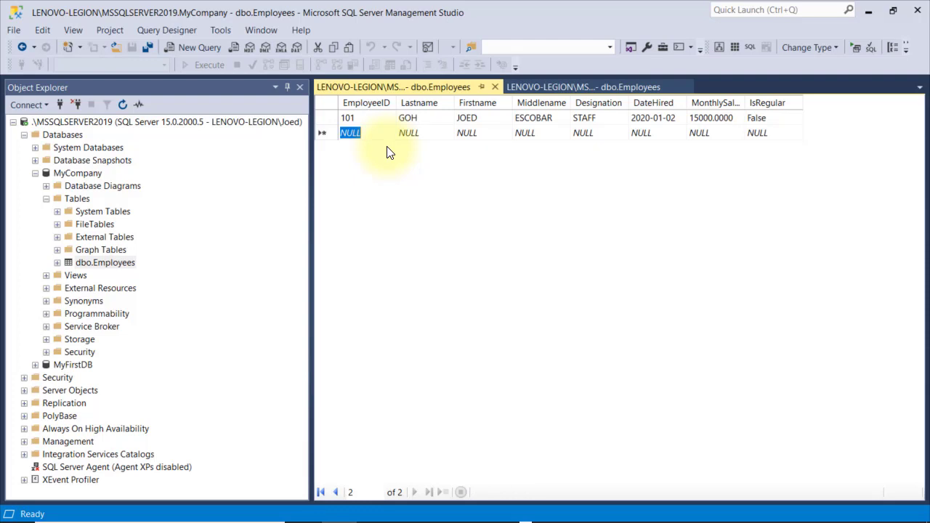
Enter a second row: ID 101, employee's names, STAFF, 1/5/2019, salary 12500, regular true
{"action": "type", "text": "101"}
{"action": "key", "text": "Tab"}
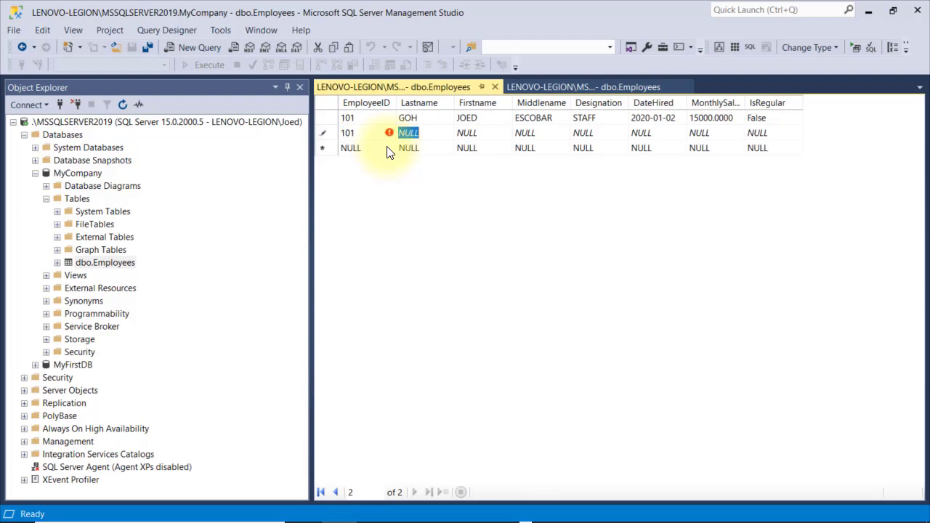
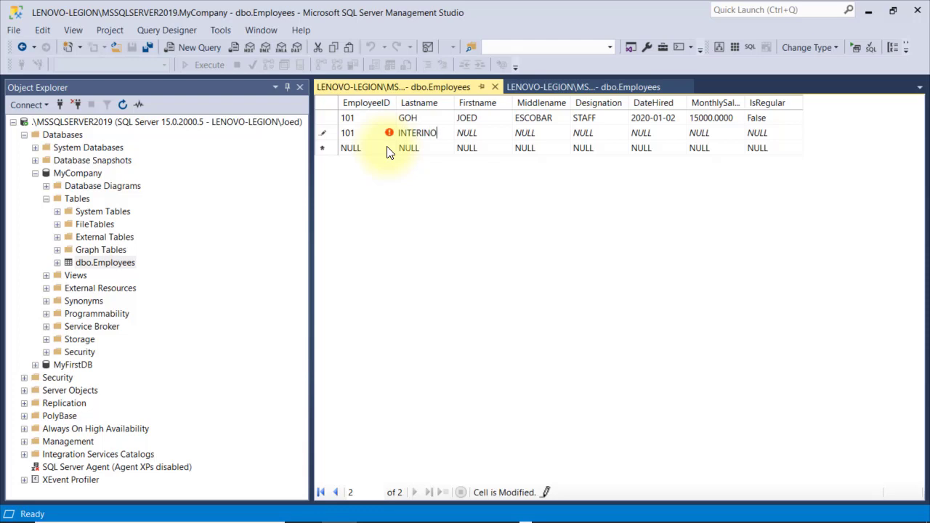
{"action": "key", "text": "Tab"}
{"action": "key", "text": "Tab"}
{"action": "key", "text": "Tab"}
{"action": "type", "text": "STAFF"}
{"action": "key", "text": "Tab"}
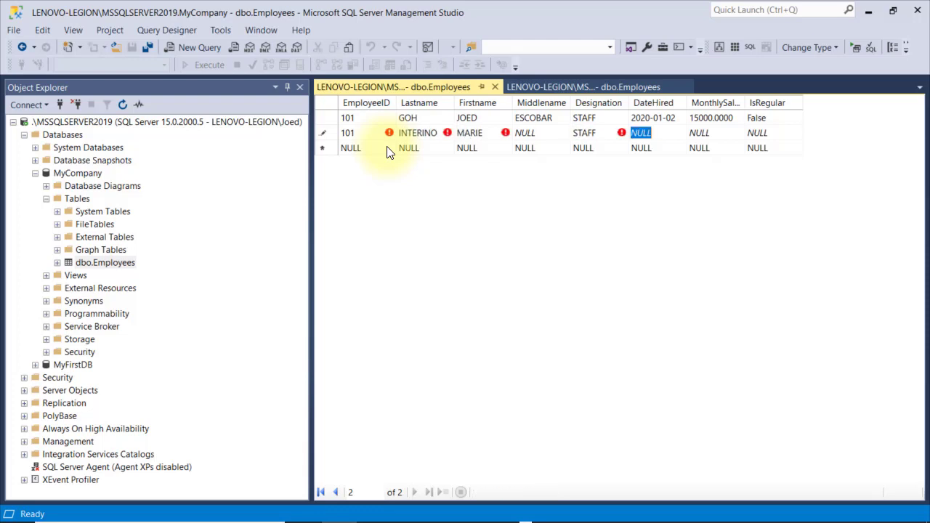
{"action": "type", "text": "1/5/2019"}
{"action": "key", "text": "Tab"}
{"action": "type", "text": "12500"}
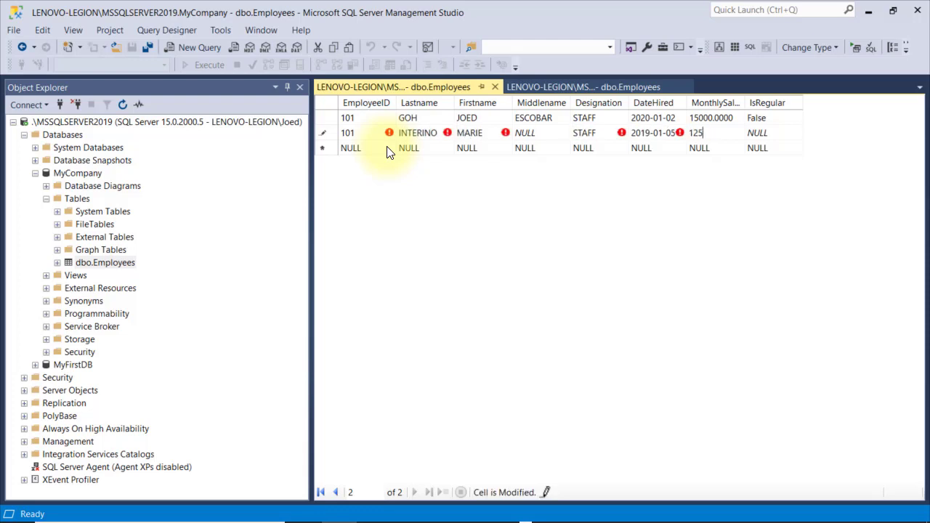
{"action": "key", "text": "Tab"}
{"action": "type", "text": "true"}
{"action": "key", "text": "Return"}
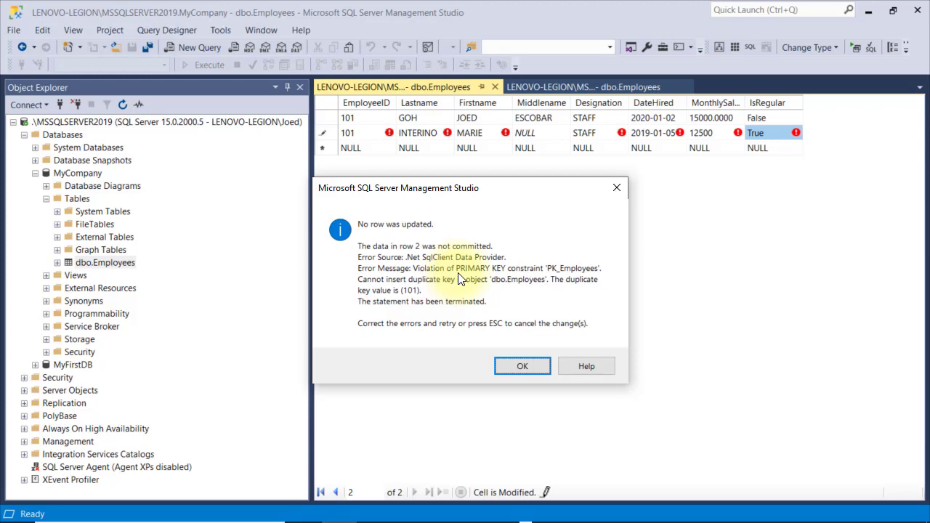
Fix the duplicate key by changing the ID to 102, then close the grid and enlarge properties
{"action": "left_click", "coordinate": [523, 367]}
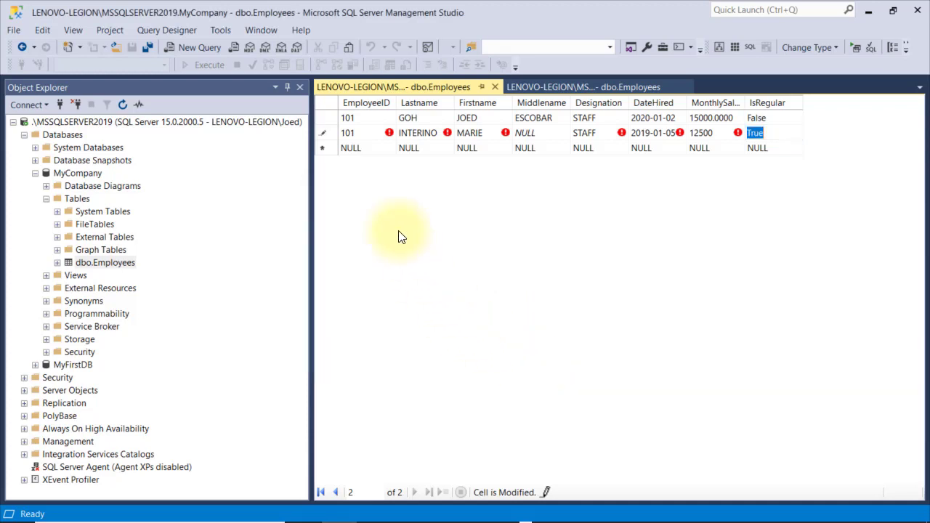
{"action": "left_click", "coordinate": [368, 137]}
{"action": "type", "text": "102"}
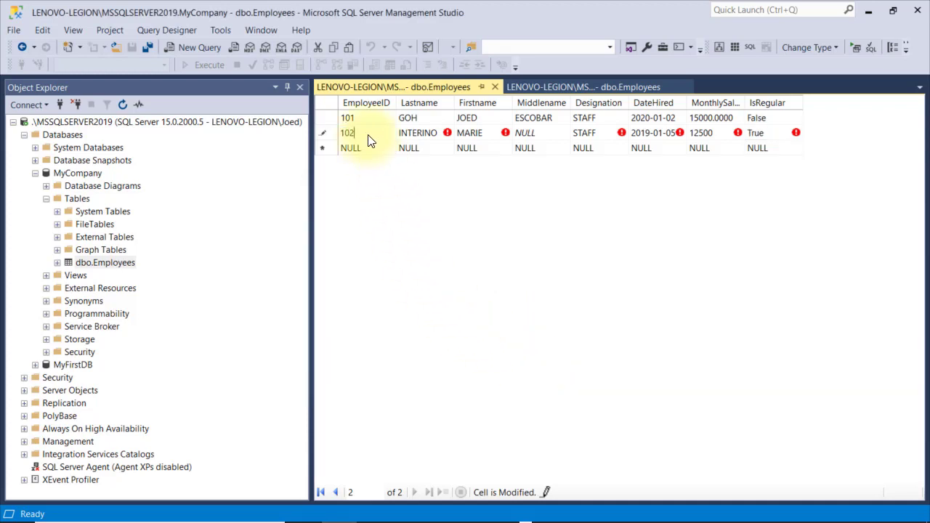
{"action": "key", "text": "Return"}
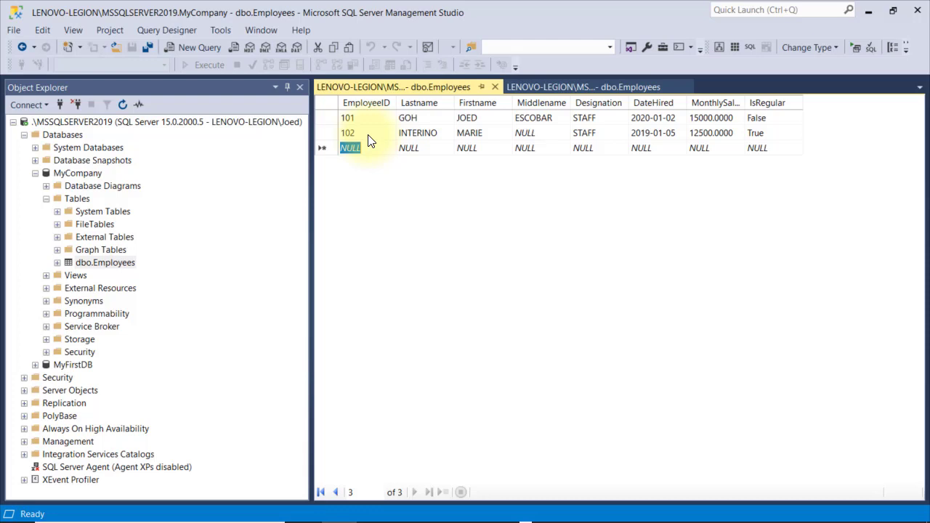
{"action": "left_click", "coordinate": [494, 88]}
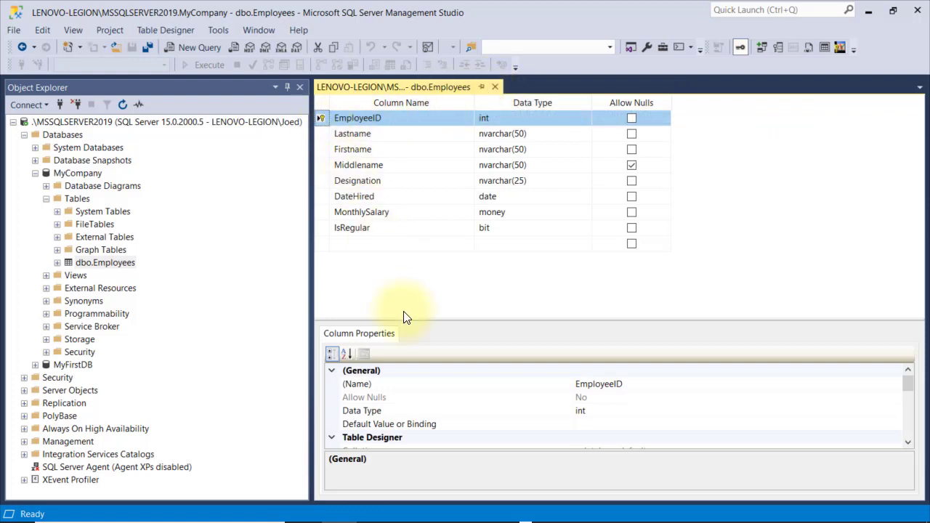
{"action": "left_click_drag", "start_coordinate": [408, 320], "coordinate": [409, 278]}
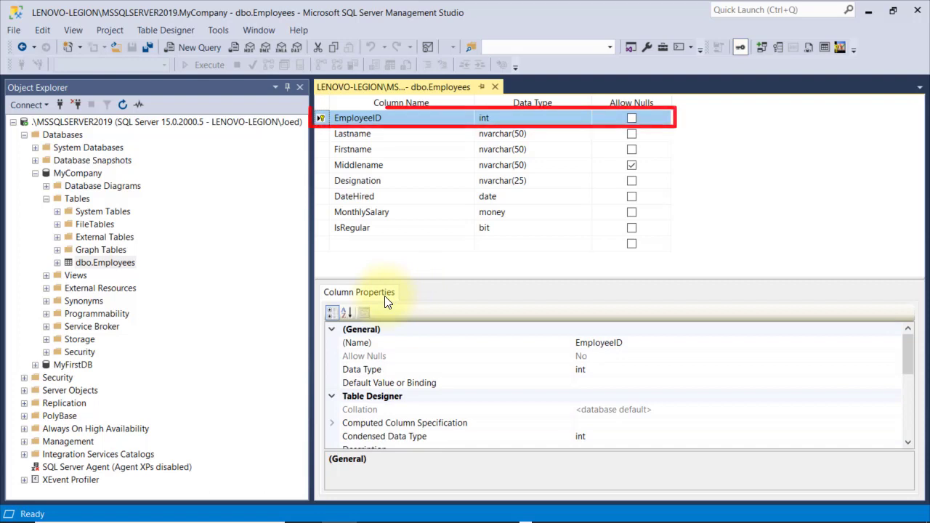
Set EmployeeID's Identity Specification (Is Identity) to Yes
{"action": "left_click", "coordinate": [356, 293]}
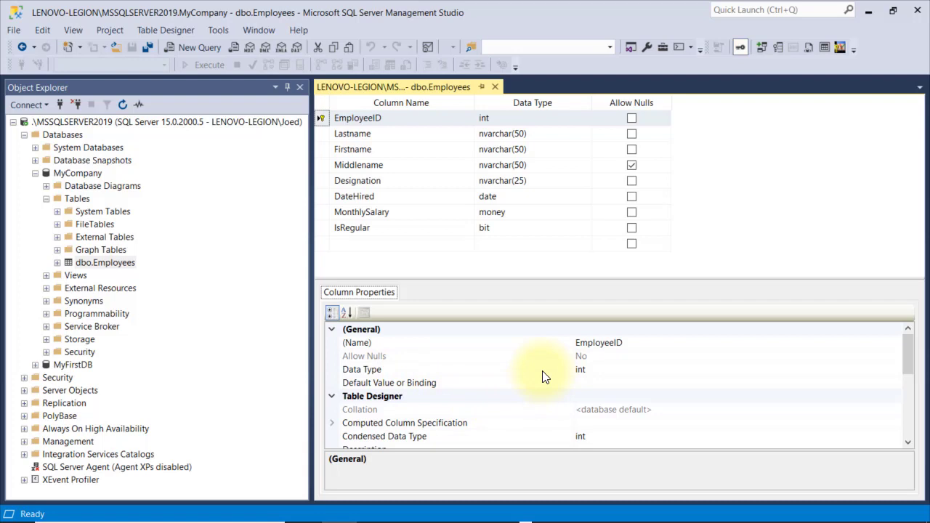
{"action": "scroll", "coordinate": [545, 376], "scroll_direction": "down", "scroll_amount": 2}
{"action": "scroll", "coordinate": [545, 376], "scroll_direction": "down", "scroll_amount": 3}
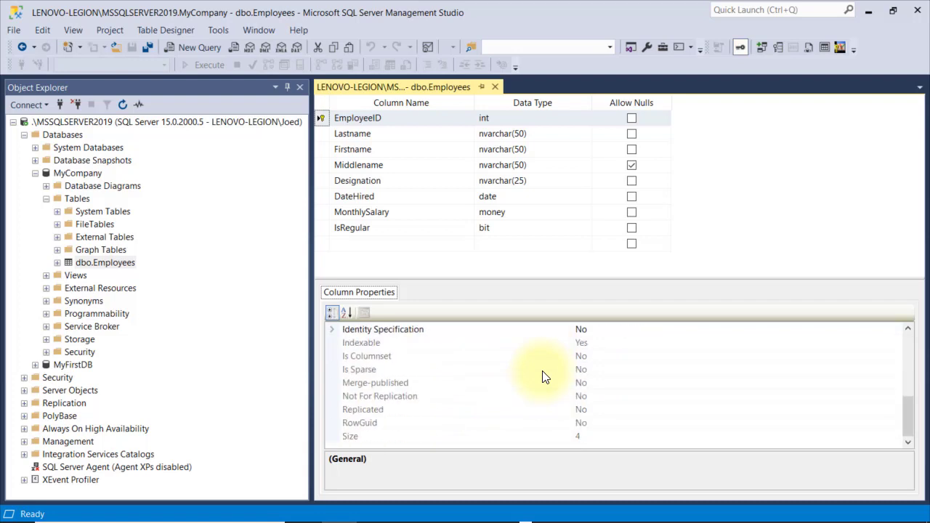
{"action": "scroll", "coordinate": [545, 377], "scroll_direction": "up", "scroll_amount": 1}
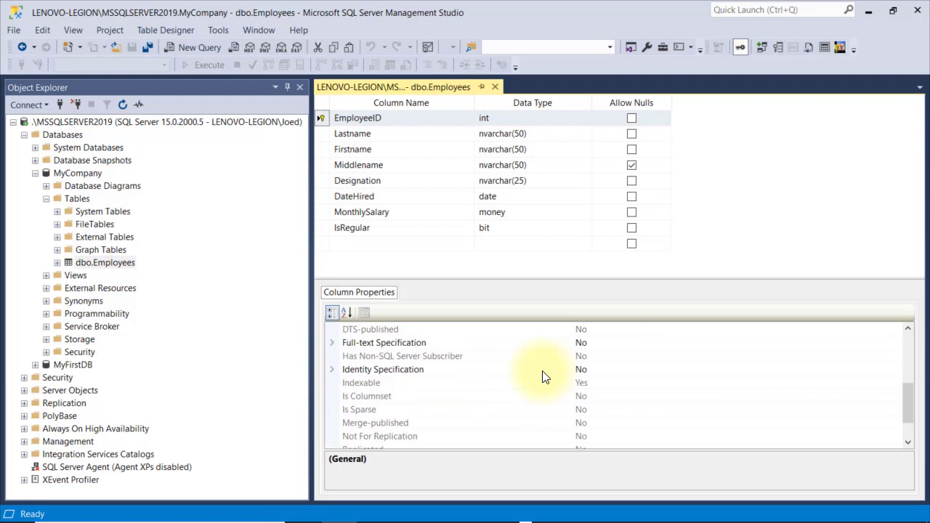
{"action": "left_click", "coordinate": [531, 371]}
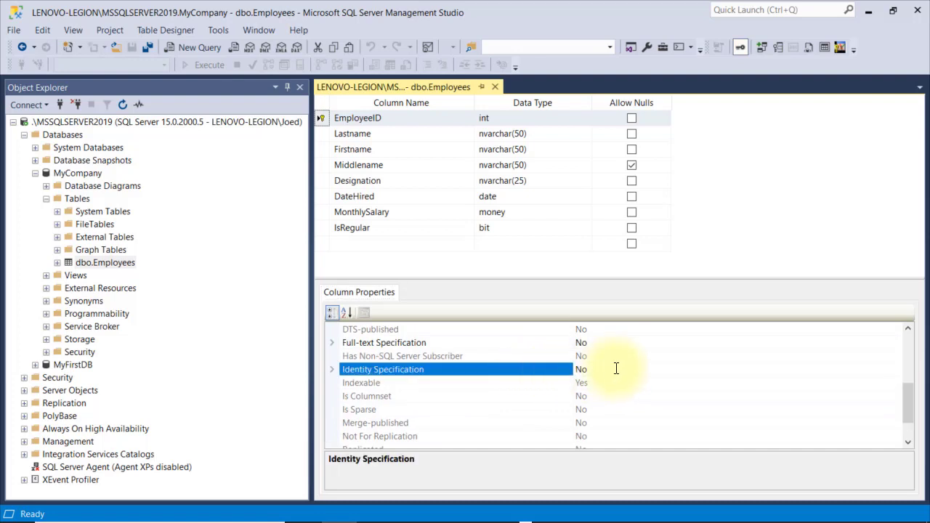
{"action": "left_click", "coordinate": [331, 371]}
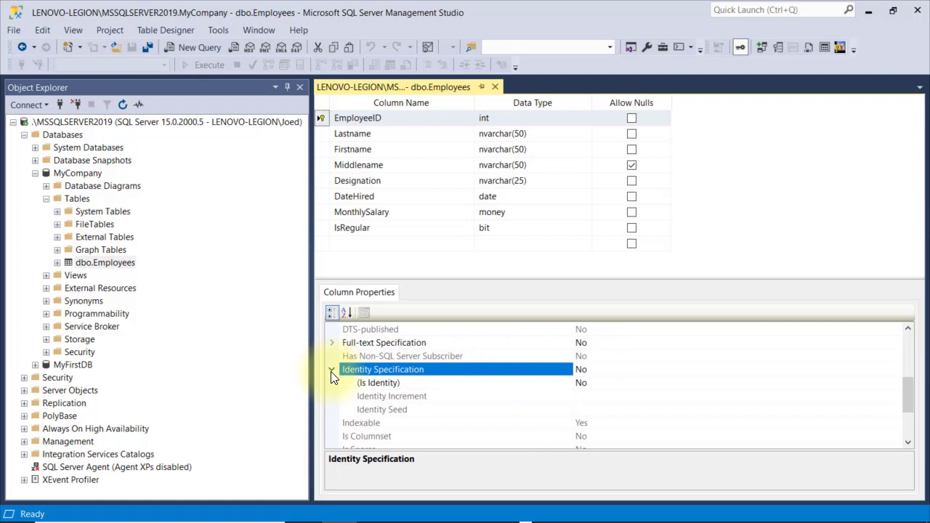
{"action": "left_click", "coordinate": [446, 384]}
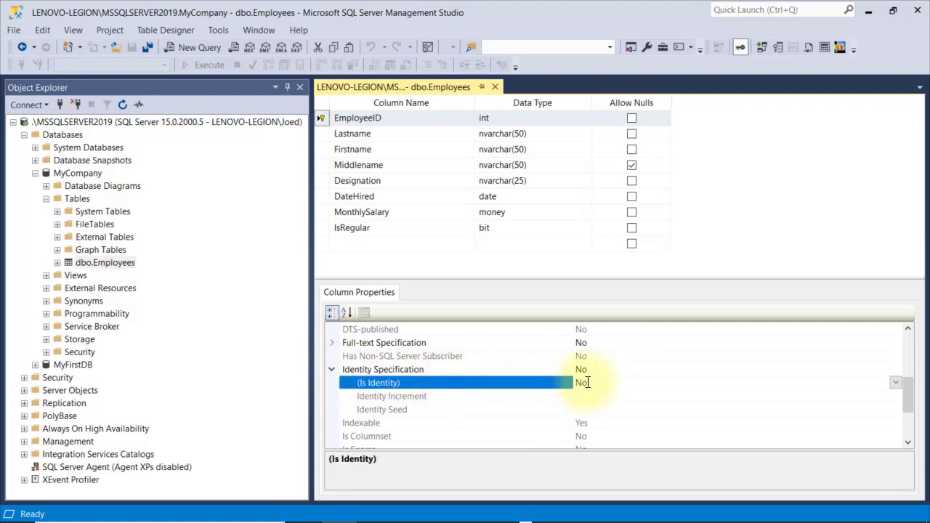
{"action": "double_click", "coordinate": [555, 383]}
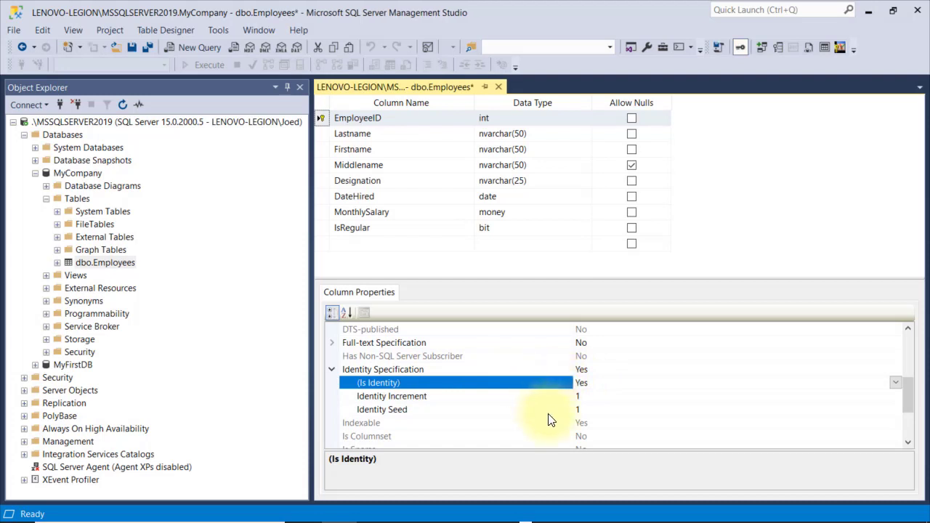
Change the identity seed to 101, keeping increment 1
{"action": "left_click", "coordinate": [549, 413]}
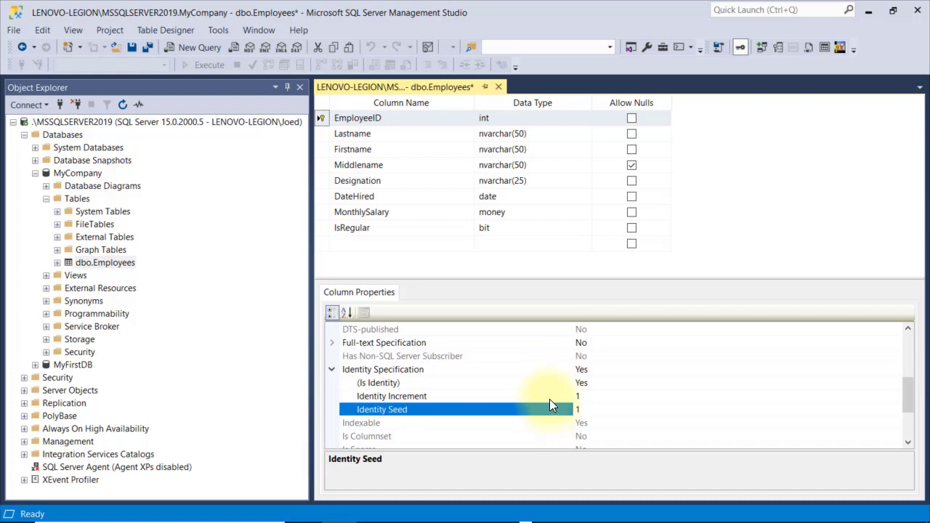
{"action": "left_click", "coordinate": [550, 399]}
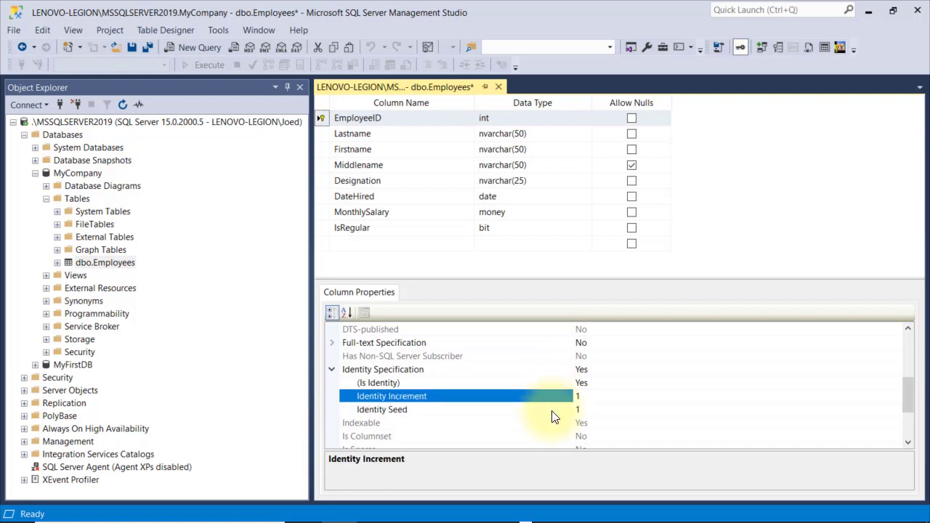
{"action": "left_click", "coordinate": [585, 410]}
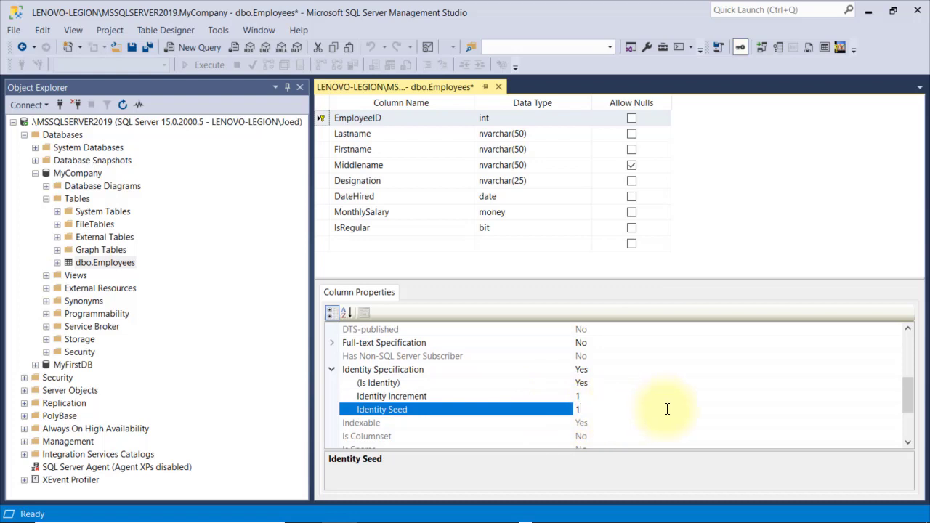
{"action": "type", "text": "01"}
{"action": "left_click", "coordinate": [566, 400]}
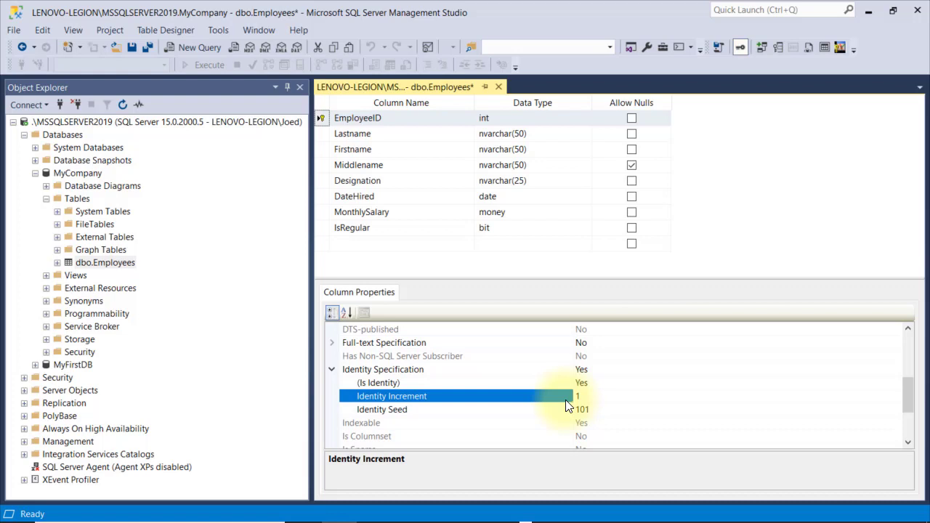
Save the identity design and reopen the Employees rows, selecting row ID 102
{"action": "left_click", "coordinate": [132, 47]}
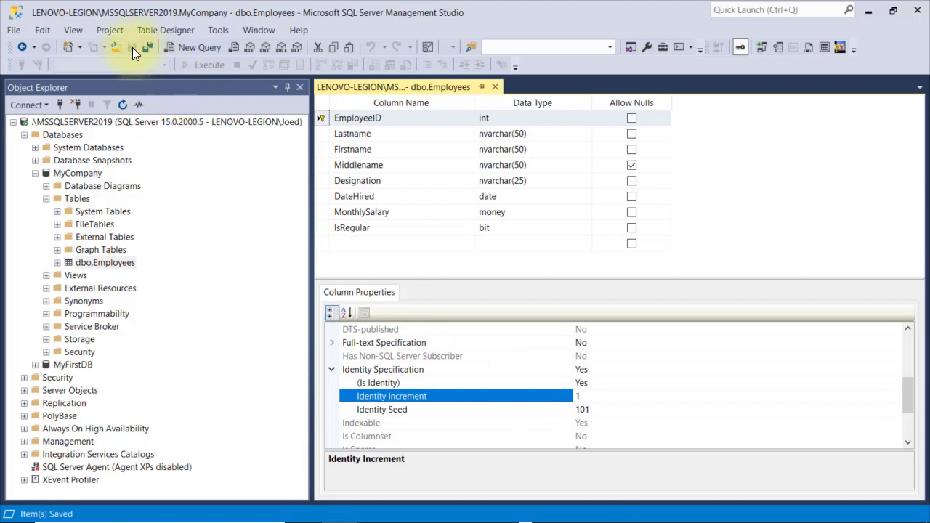
{"action": "left_click", "coordinate": [128, 263]}
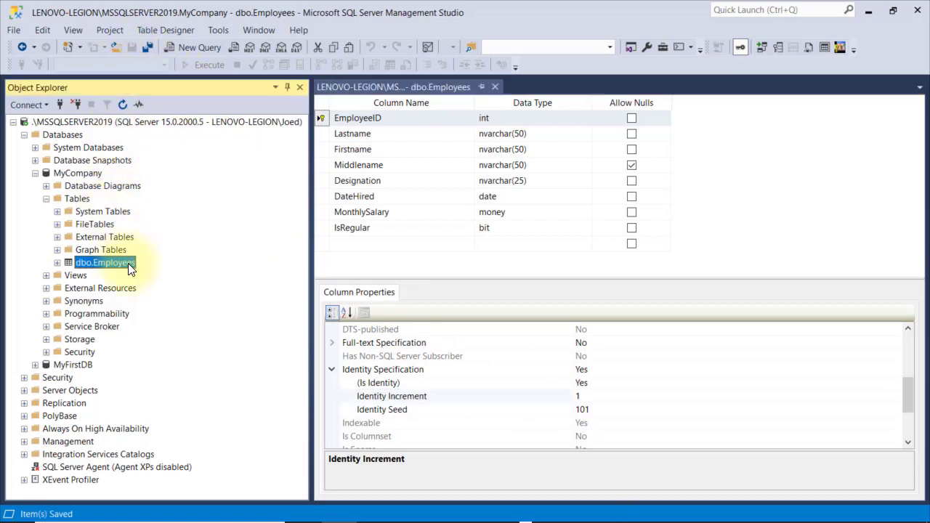
{"action": "right_click", "coordinate": [128, 263]}
{"action": "left_click", "coordinate": [161, 274]}
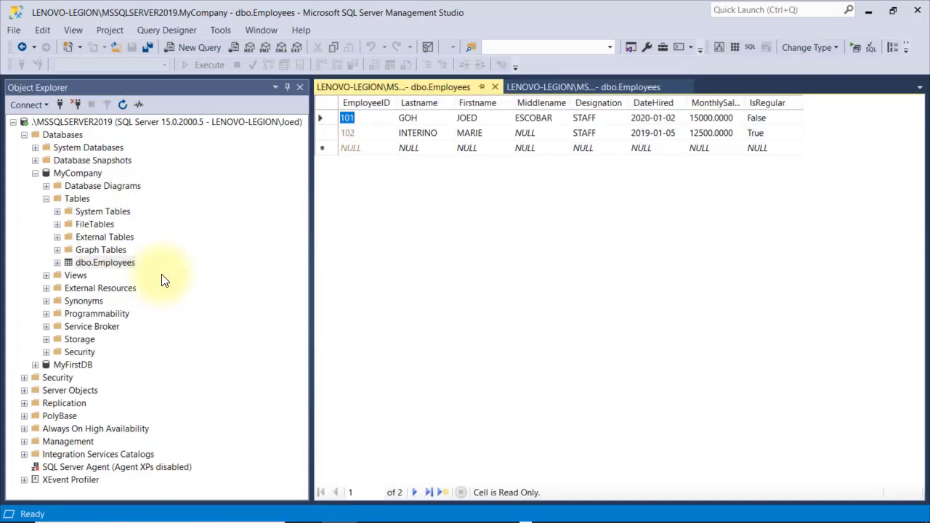
{"action": "left_click", "coordinate": [372, 140]}
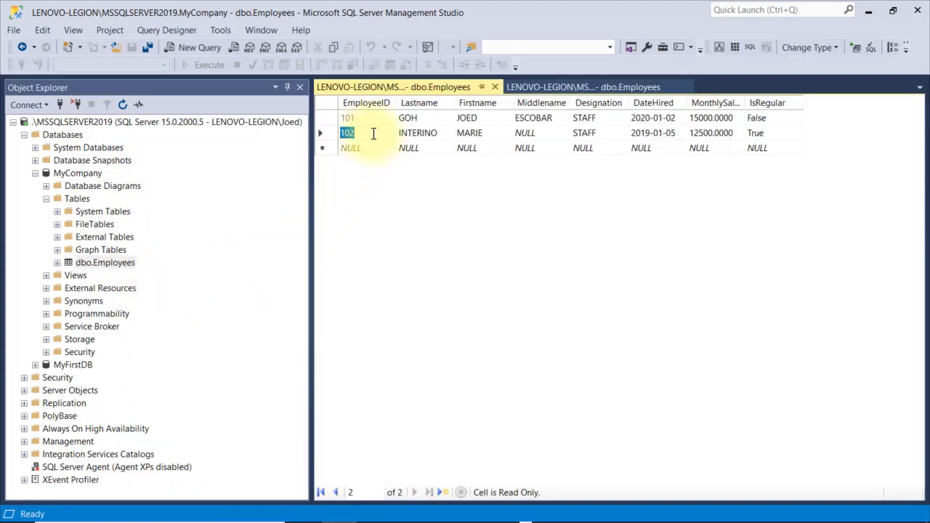
{"action": "left_click", "coordinate": [372, 133]}
Start a new row with the employee's last, first and middle names and designation SECURITY
{"action": "left_click", "coordinate": [417, 152]}
{"action": "key", "text": "Tab"}
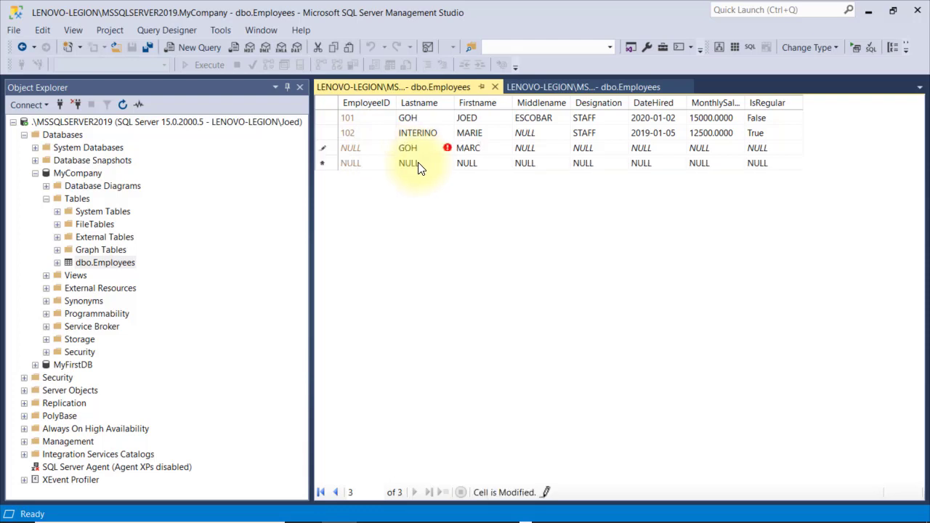
{"action": "key", "text": "Tab"}
{"action": "key", "text": "Tab"}
{"action": "type", "text": "SEC"}
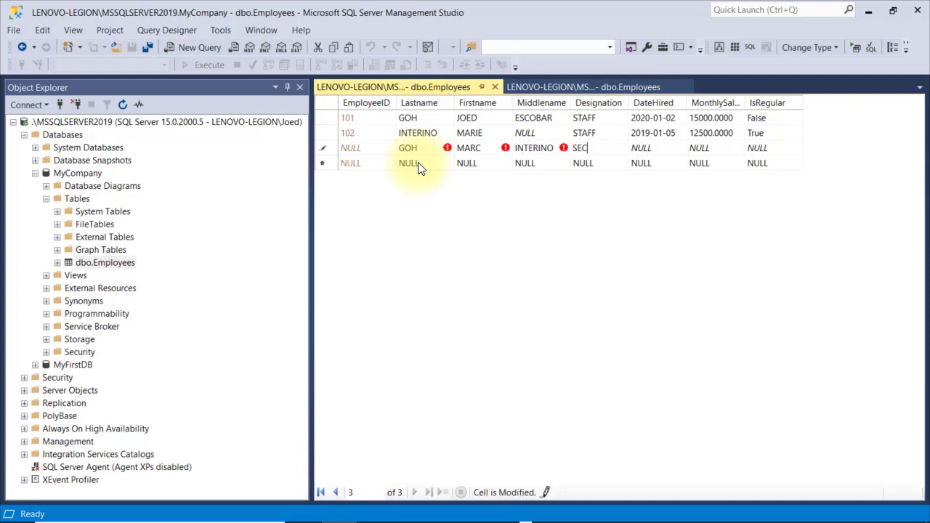
{"action": "type", "text": "URITY"}
Complete it with hire date 12/31/2010, salary 16900, regular True, and check generated ID 103
{"action": "key", "text": "Tab"}
{"action": "type", "text": "12/31/"}
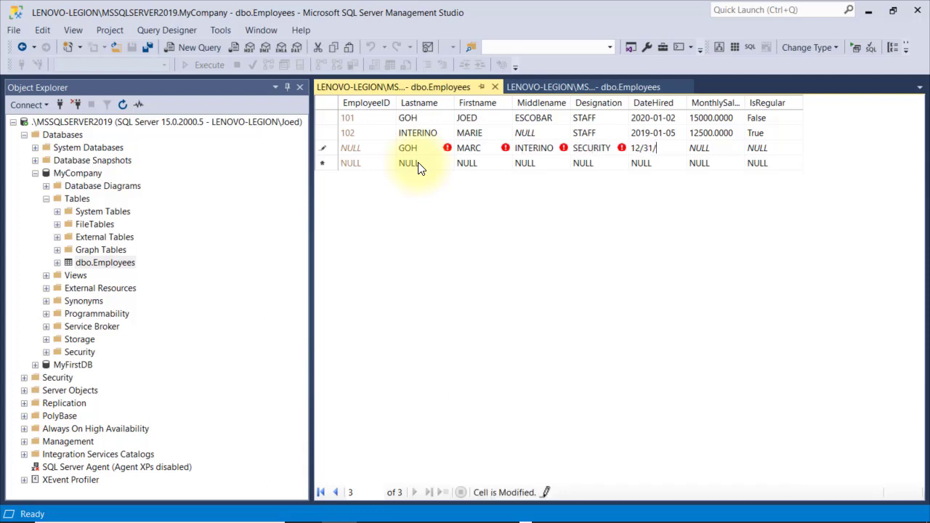
{"action": "type", "text": "2010"}
{"action": "key", "text": "Tab"}
{"action": "type", "text": "16900"}
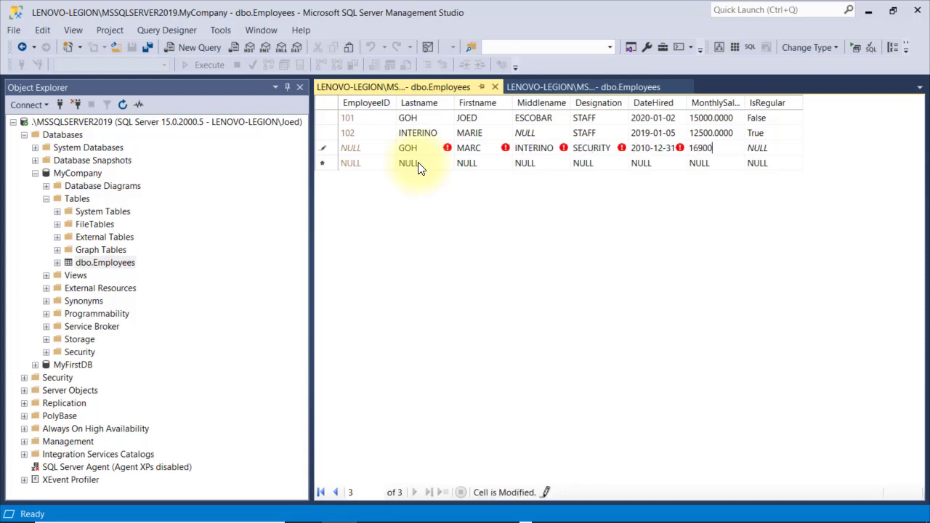
{"action": "key", "text": "Tab"}
{"action": "type", "text": "True"}
{"action": "key", "text": "Return"}
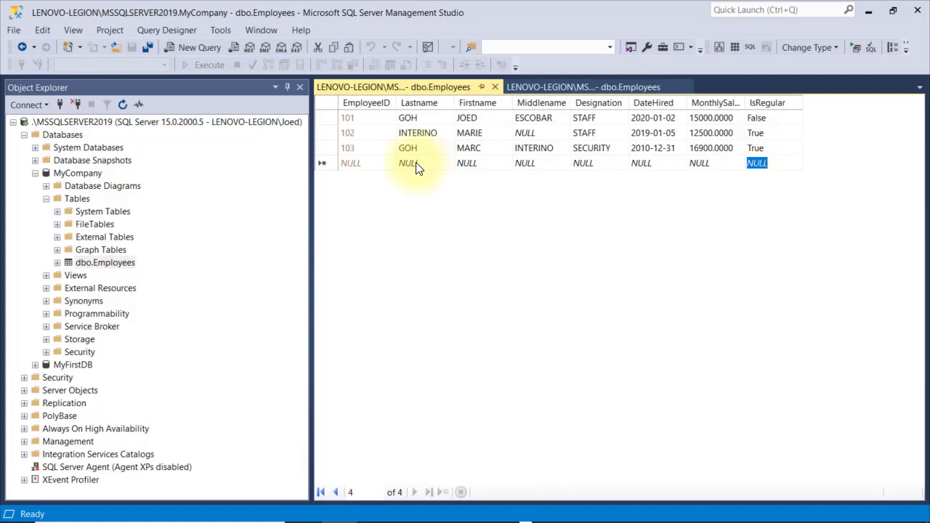
{"action": "left_click", "coordinate": [374, 154]}
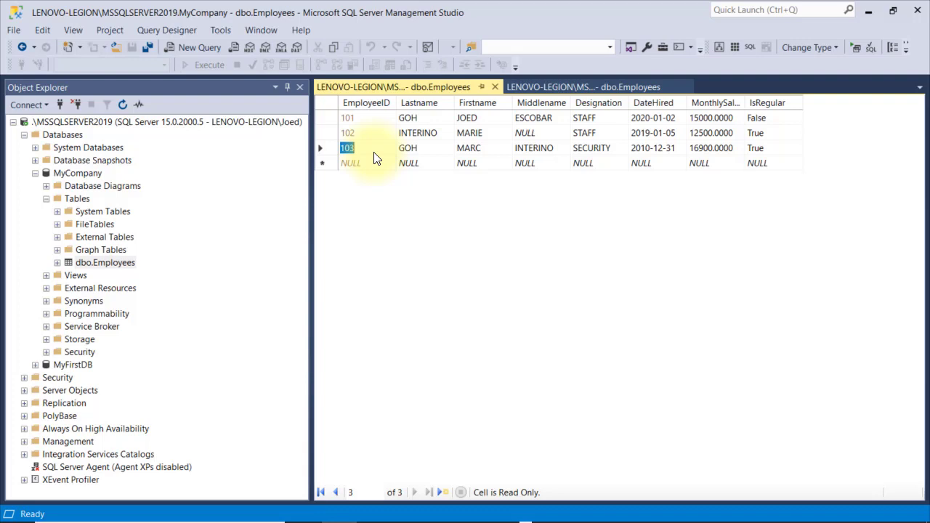
Try saving a new row with only a last name, dismissing both NULL IsRegular errors
{"action": "left_click", "coordinate": [419, 166]}
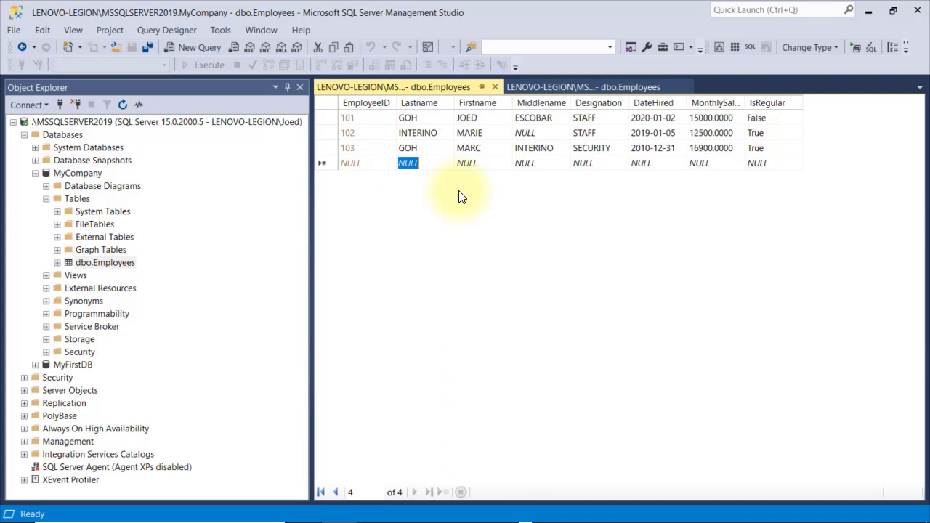
{"action": "type", "text": "xxxx"}
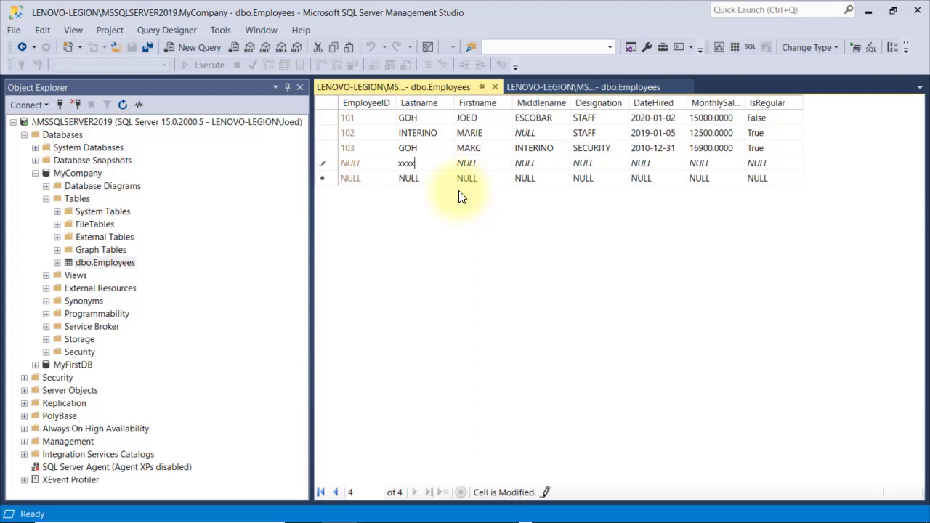
{"action": "key", "text": "Return"}
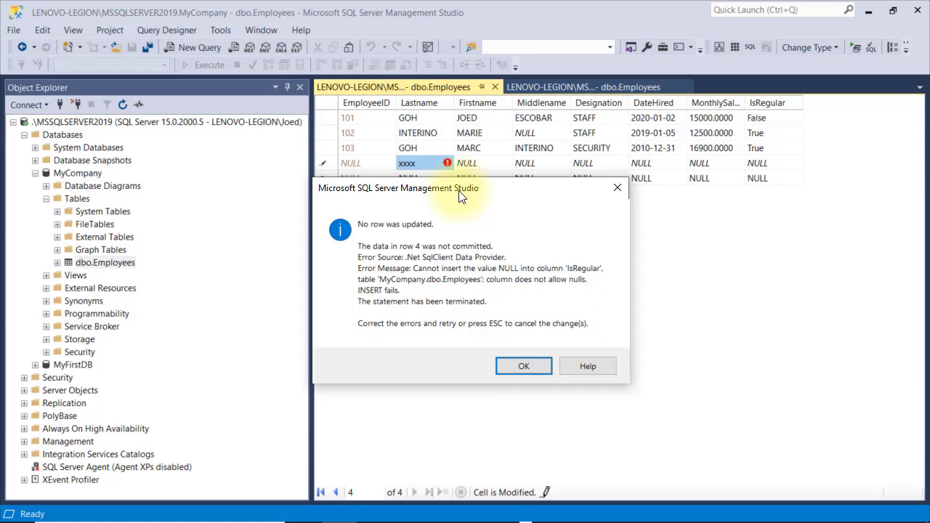
{"action": "key", "text": "Return"}
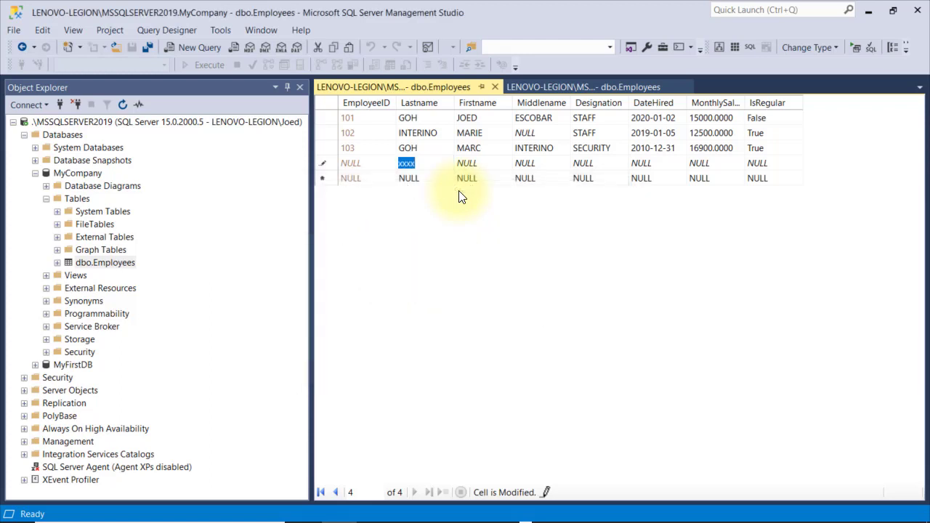
{"action": "type", "text": "yyyy"}
{"action": "key", "text": "Return"}
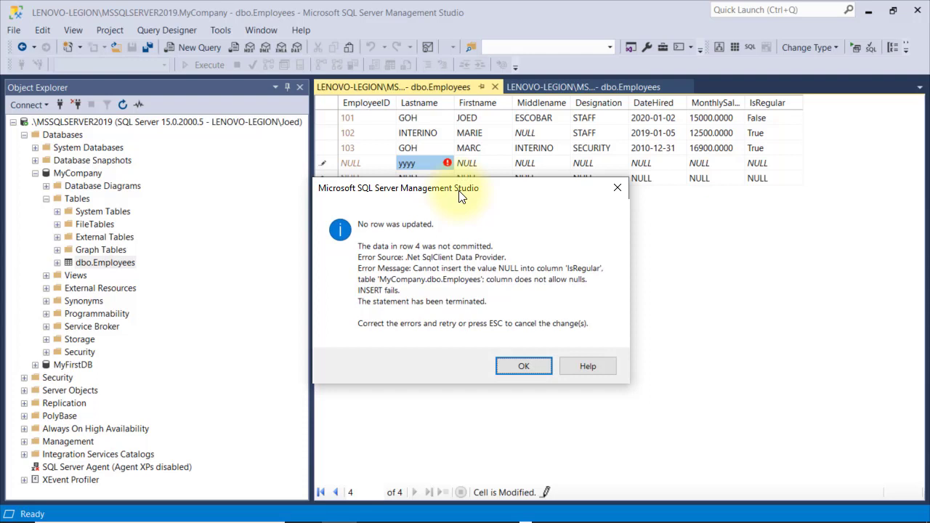
{"action": "key", "text": "Return"}
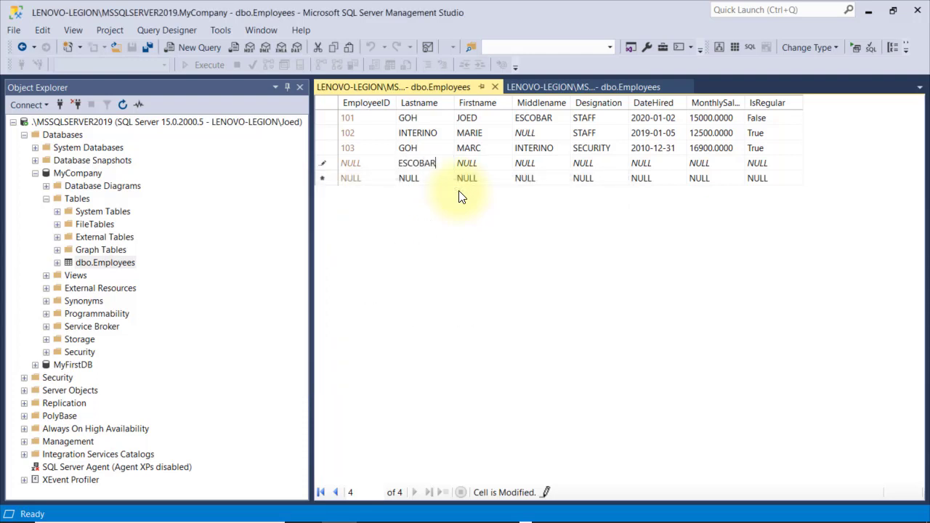
Enter the employee's names, MANAGER, hire date 1982-02-03, salary 35000, and save as regular
{"action": "key", "text": "Tab"}
{"action": "key", "text": "Tab"}
{"action": "key", "text": "Tab"}
{"action": "type", "text": "MANAGER"}
{"action": "key", "text": "Tab"}
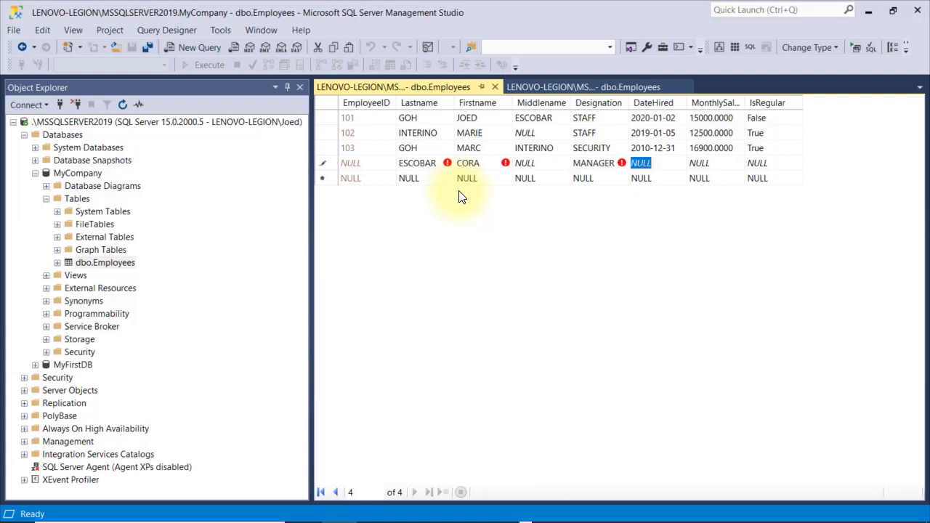
{"action": "type", "text": "1982-02-03"}
{"action": "key", "text": "Tab"}
{"action": "type", "text": "35000"}
{"action": "key", "text": "Tab"}
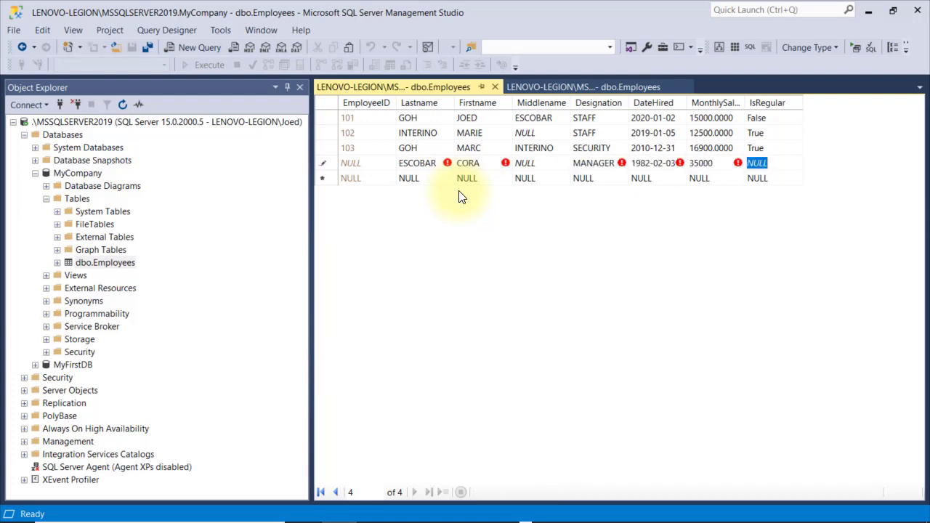
{"action": "key", "text": "Return"}
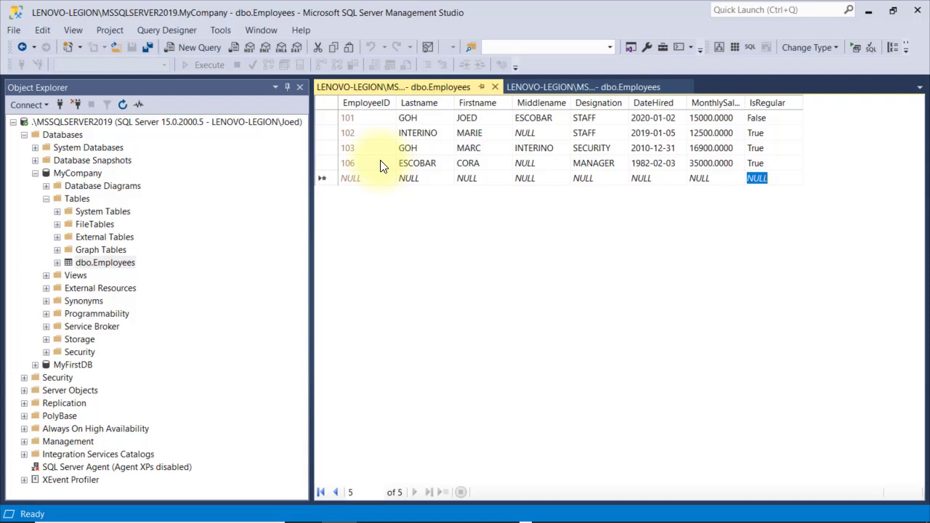
Close the data grid, set EmployeeID's (Is Identity) to No, and save the design
{"action": "left_click", "coordinate": [495, 87]}
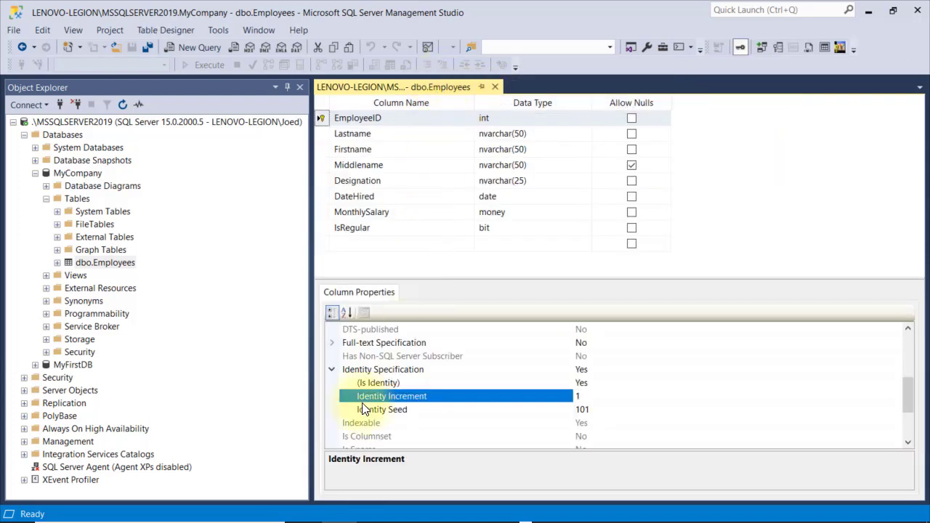
{"action": "left_click", "coordinate": [538, 381]}
{"action": "double_click", "coordinate": [538, 382]}
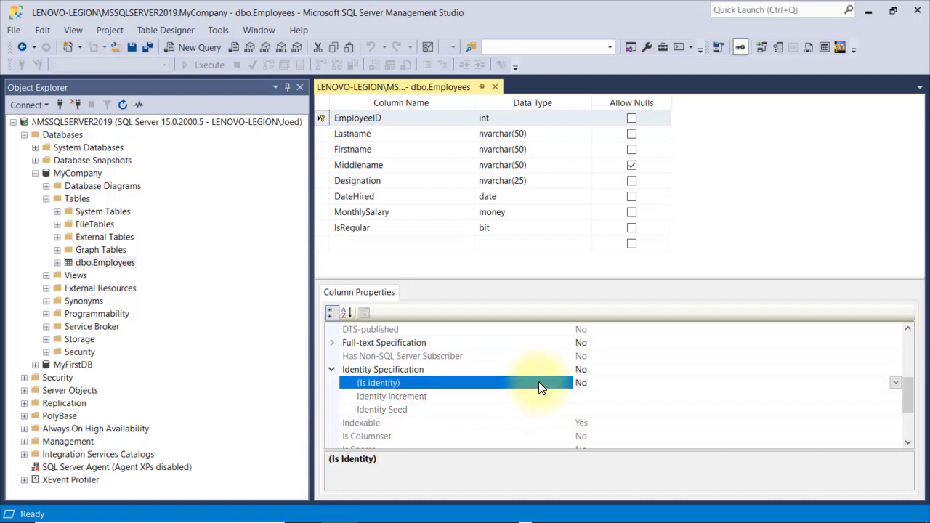
{"action": "left_click", "coordinate": [128, 50]}
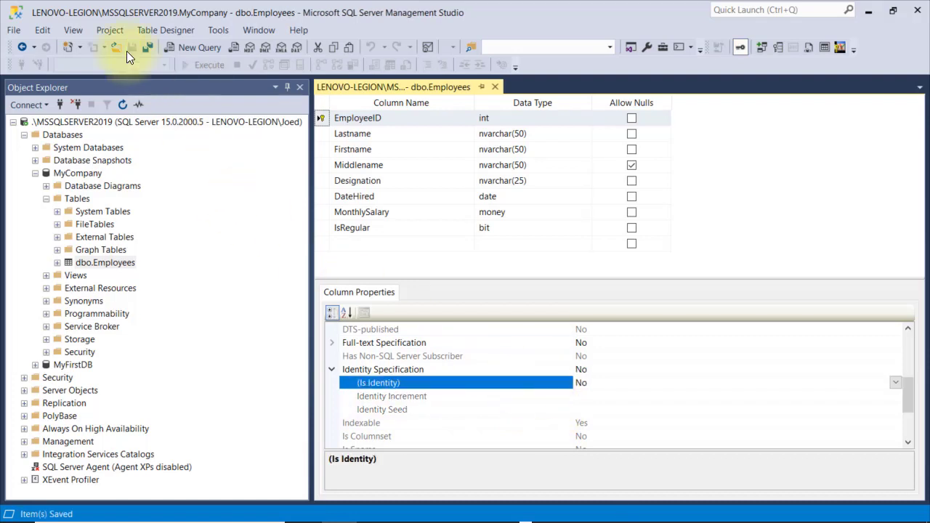
Edit the Employees rows, change the MANAGER's ID from 106 to 104, then close the grid
{"action": "left_click", "coordinate": [128, 260]}
{"action": "right_click", "coordinate": [128, 260]}
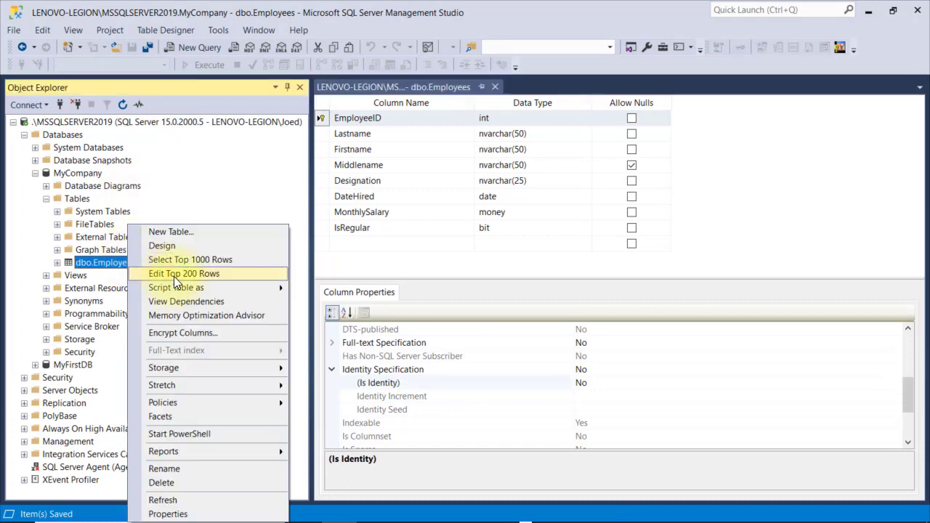
{"action": "left_click", "coordinate": [175, 275]}
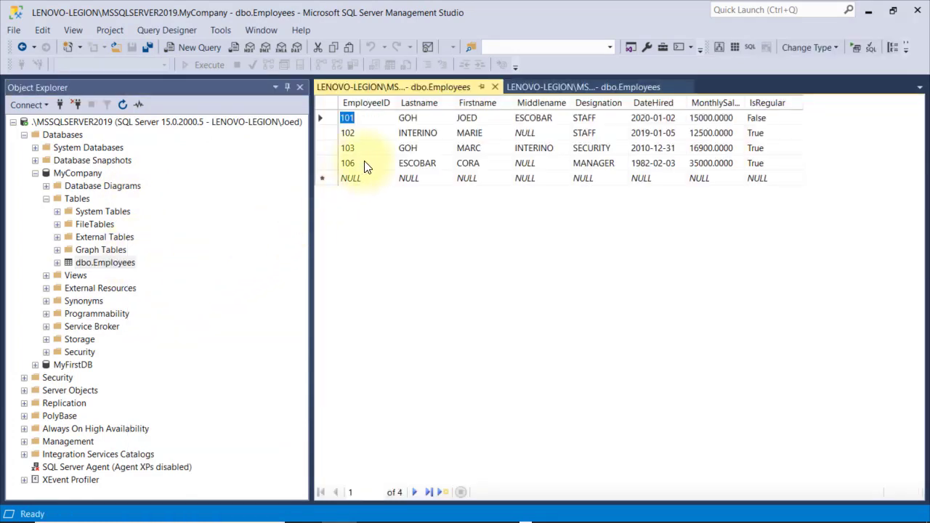
{"action": "left_click", "coordinate": [349, 163]}
{"action": "left_click", "coordinate": [367, 167]}
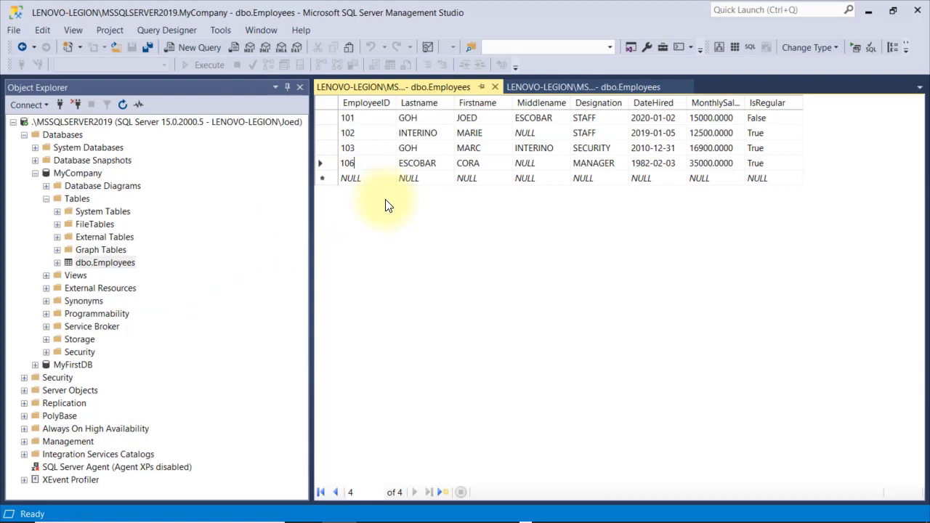
{"action": "key", "text": "BackSpace"}
{"action": "type", "text": "4"}
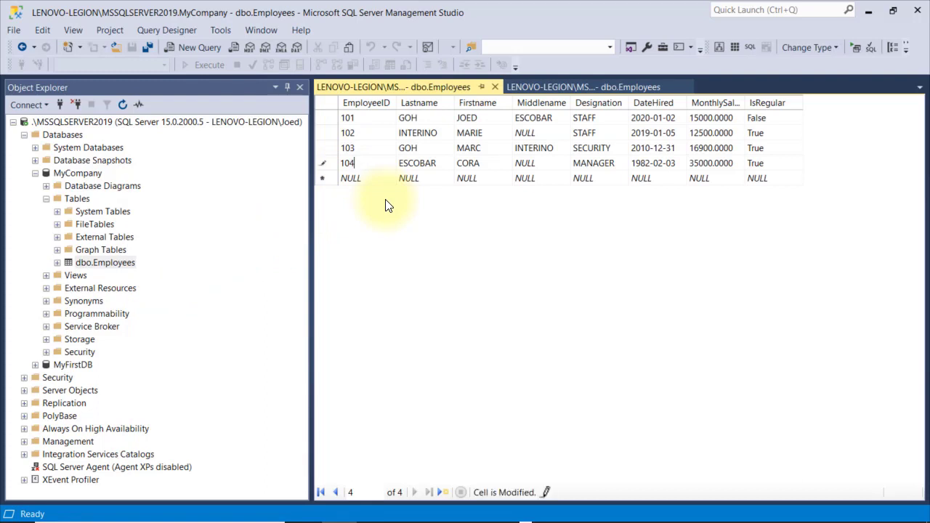
{"action": "key", "text": "Return"}
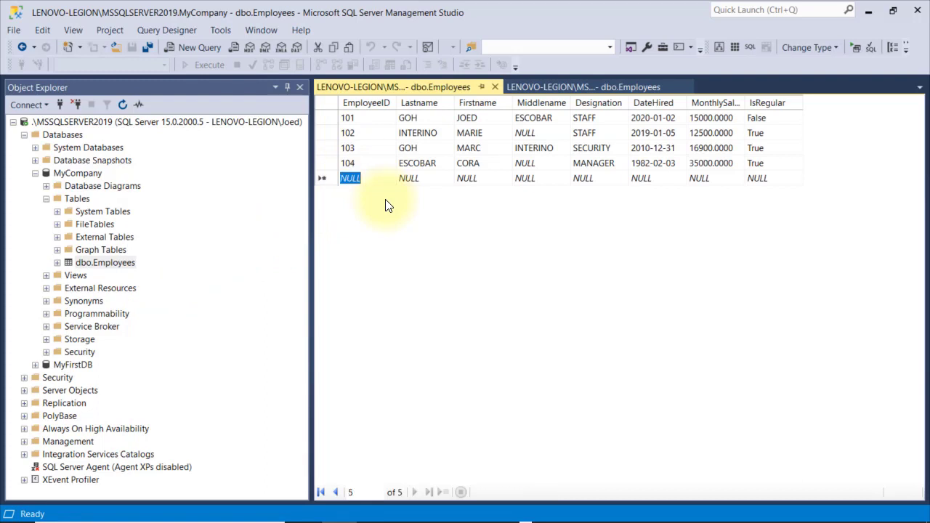
{"action": "left_click", "coordinate": [495, 86]}
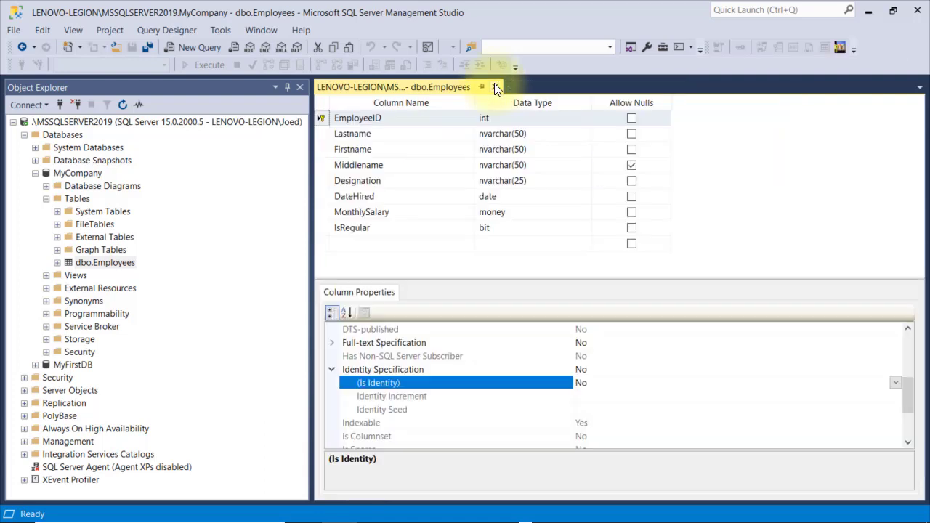
Turn identity back on for EmployeeID with seed 01 and save the design
{"action": "double_click", "coordinate": [444, 389]}
{"action": "left_click", "coordinate": [596, 410]}
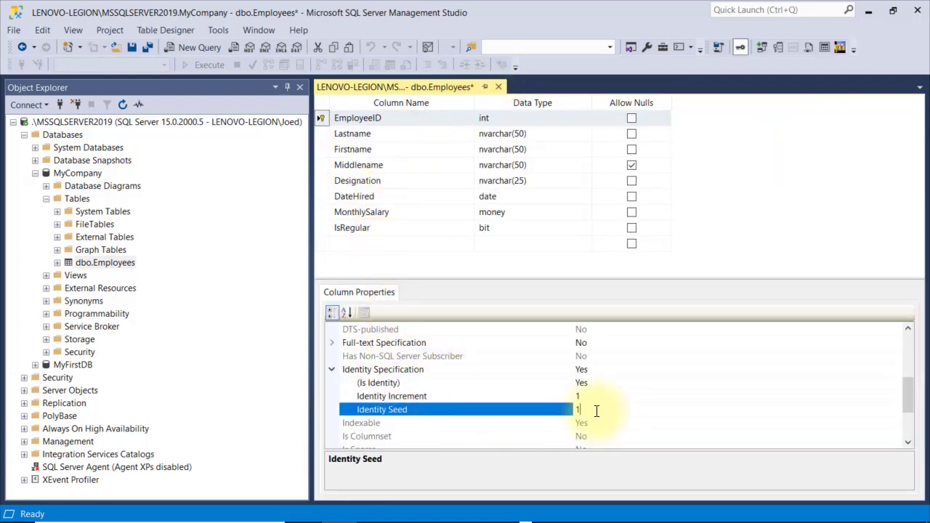
{"action": "type", "text": "01"}
{"action": "left_click", "coordinate": [132, 51]}
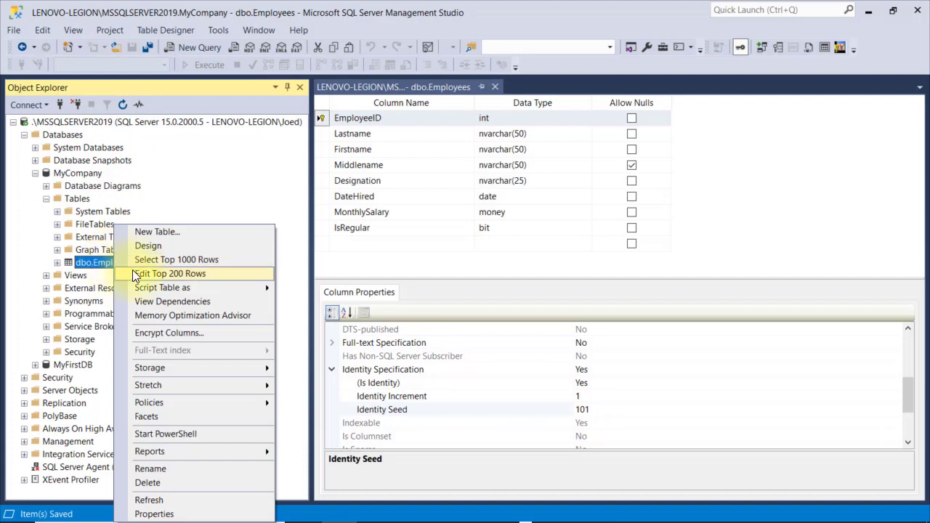
Open the table rows and enter a new employee's last and first names
{"action": "left_click", "coordinate": [159, 271]}
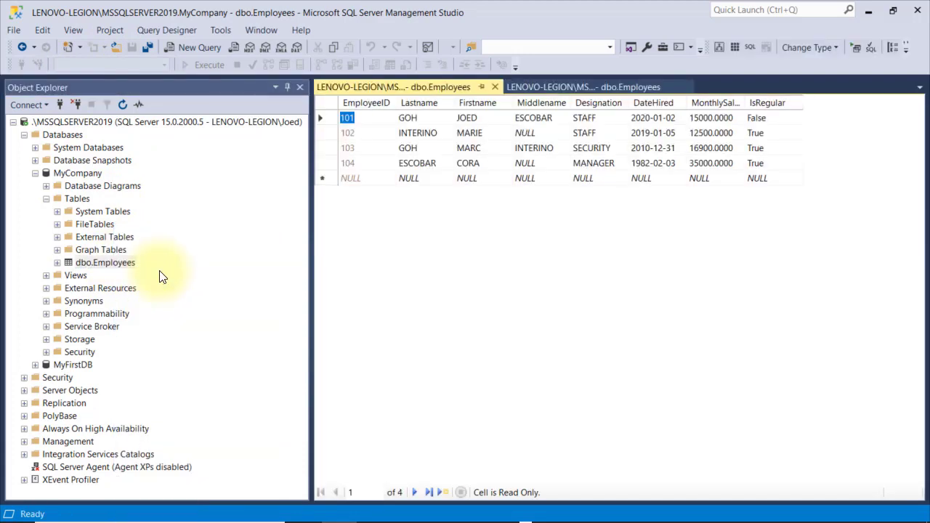
{"action": "left_click", "coordinate": [365, 187]}
{"action": "key", "text": "Tab"}
{"action": "type", "text": "TAYLOR"}
{"action": "key", "text": "Tab"}
{"action": "type", "text": "JAMES"}
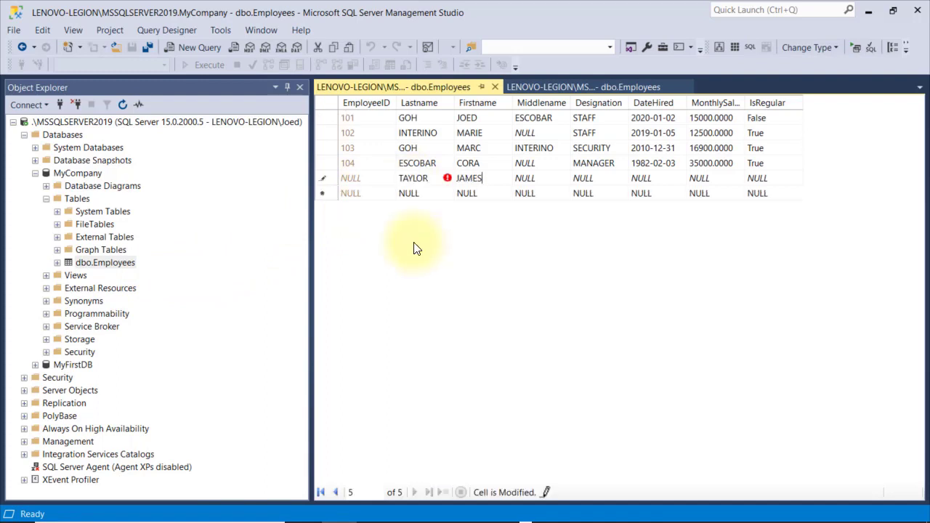
{"action": "key", "text": "Tab"}
{"action": "key", "text": "Tab"}
Fill in SINGER, hired 9/5/2019, salary 25000, IsRegular false, commit, and close the grid
{"action": "type", "text": "SINGER"}
{"action": "key", "text": "Tab"}
{"action": "type", "text": "9/5/"}
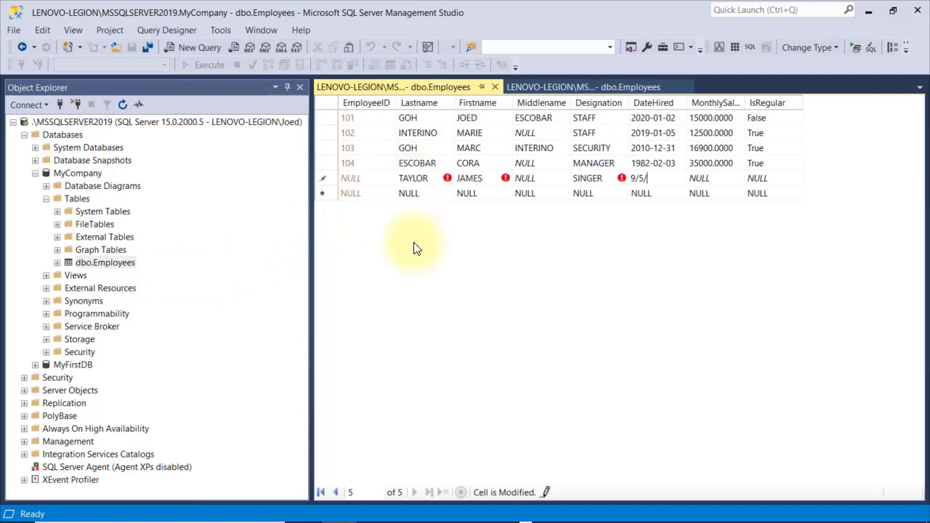
{"action": "type", "text": "2019"}
{"action": "key", "text": "Tab"}
{"action": "type", "text": "25000"}
{"action": "key", "text": "Tab"}
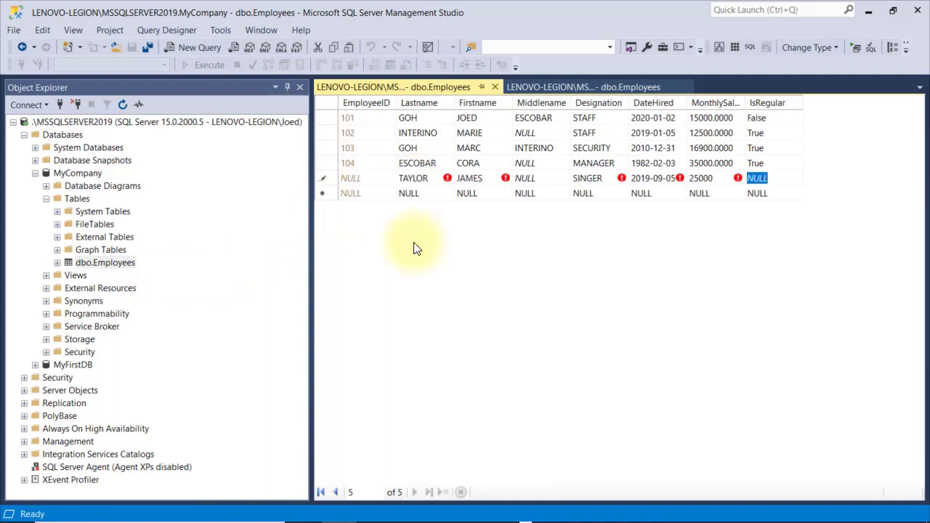
{"action": "type", "text": "false"}
{"action": "key", "text": "Return"}
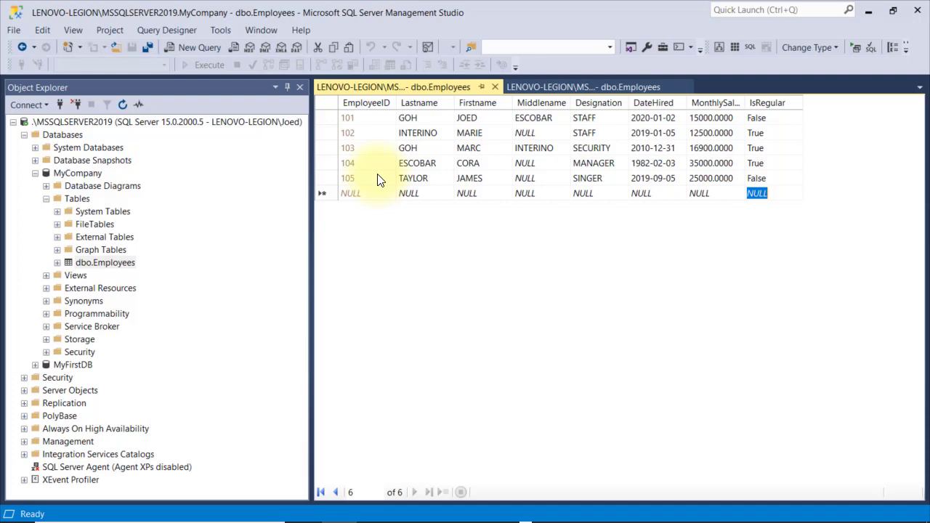
{"action": "left_click", "coordinate": [495, 87]}
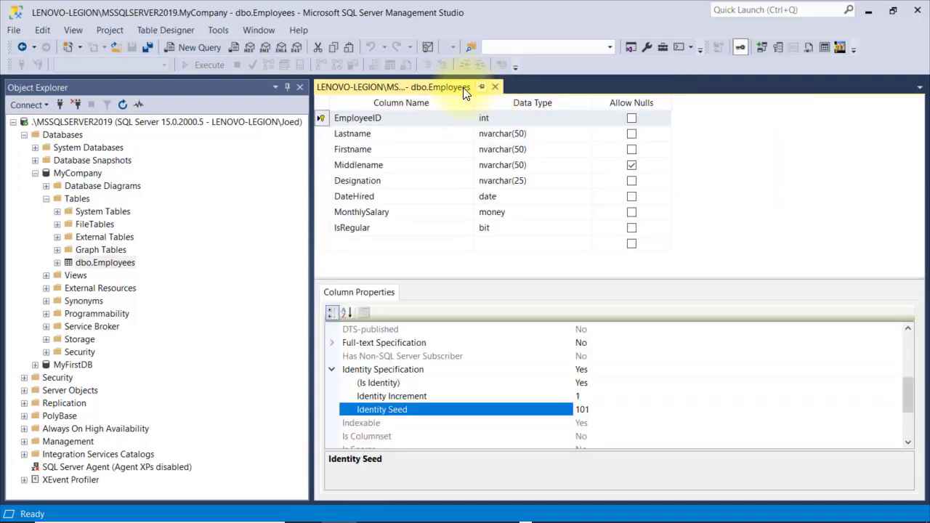
Add an email column of type nvarchar(50) and save the table design
{"action": "left_click", "coordinate": [363, 247]}
{"action": "type", "text": "email"}
{"action": "key", "text": "Tab"}
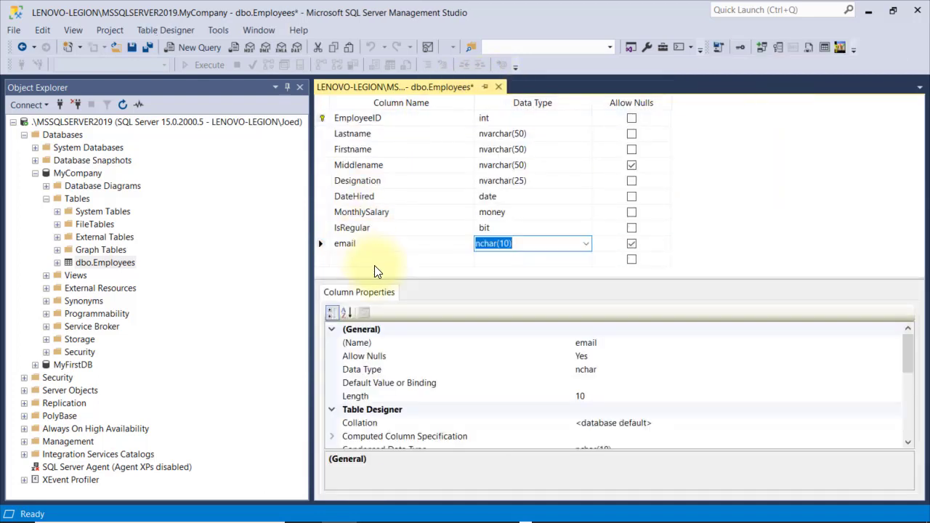
{"action": "type", "text": "nvarchar"}
{"action": "key", "text": "Tab"}
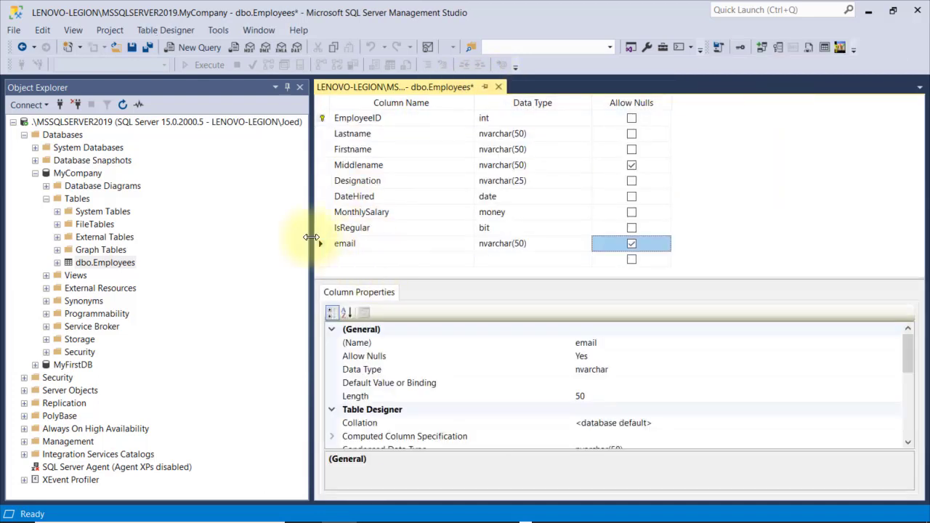
{"action": "left_click", "coordinate": [132, 48]}
Edit Top 200 Rows, enter employee 101's email address, and widen the email column
{"action": "right_click", "coordinate": [116, 263]}
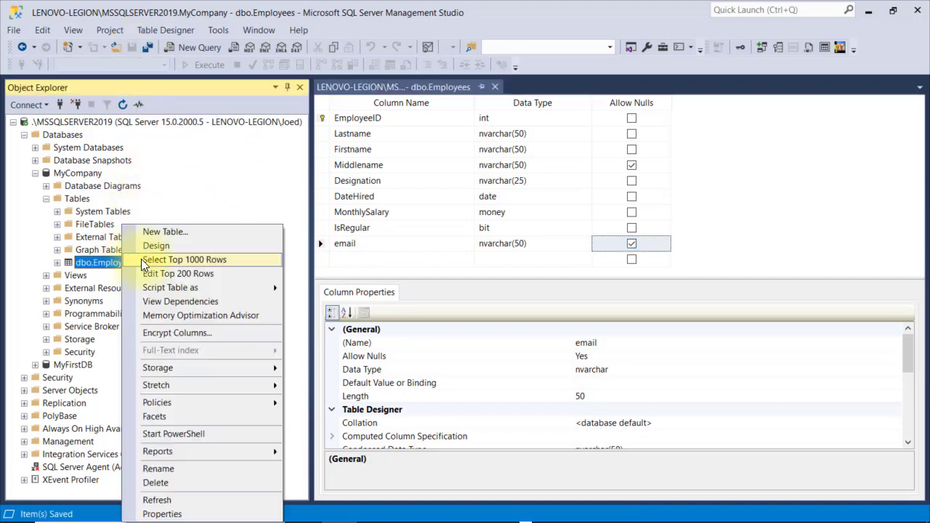
{"action": "left_click", "coordinate": [188, 279]}
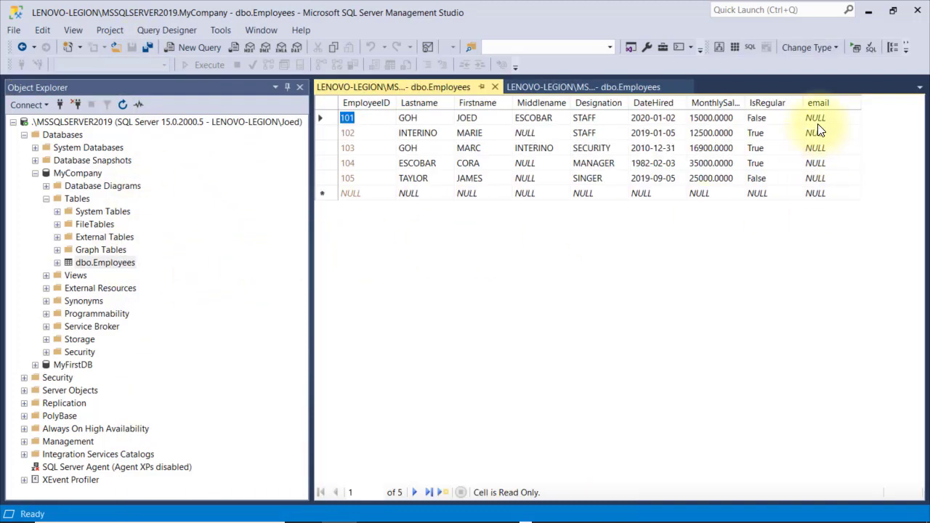
{"action": "left_click", "coordinate": [819, 120]}
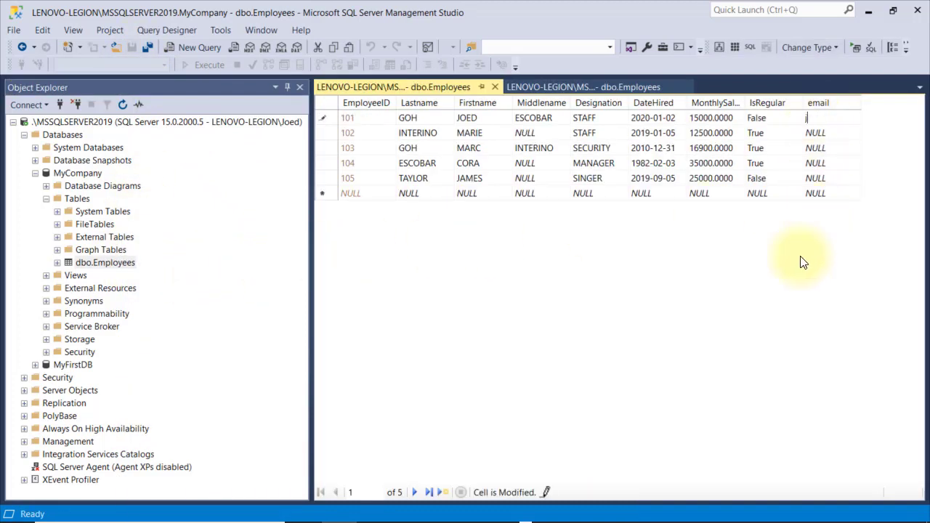
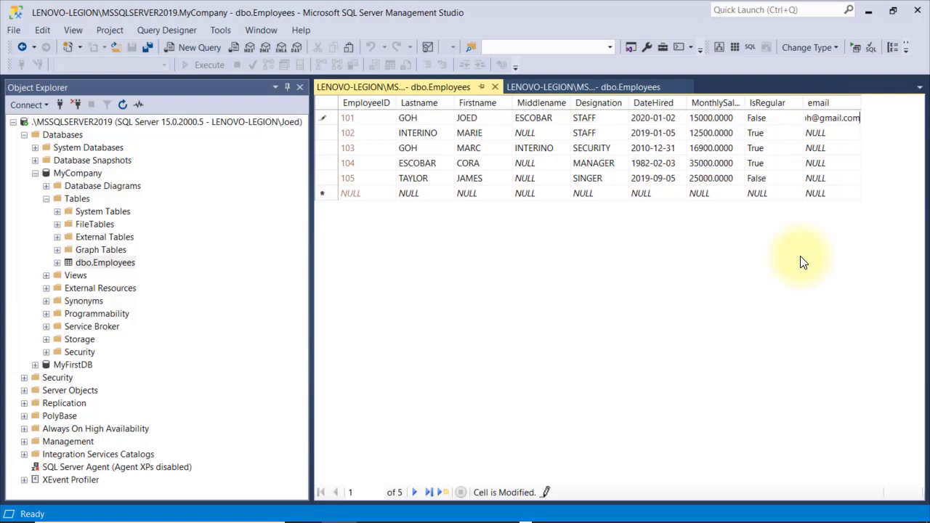
{"action": "key", "text": "Return"}
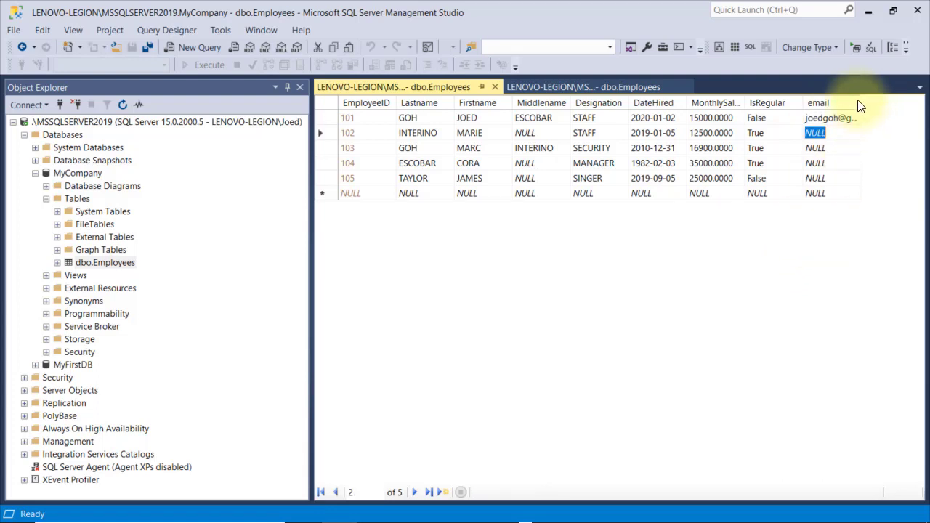
{"action": "double_click", "coordinate": [861, 101]}
Give employee 103 an email, reset it to NULL, and return to the design view
{"action": "left_click", "coordinate": [843, 149]}
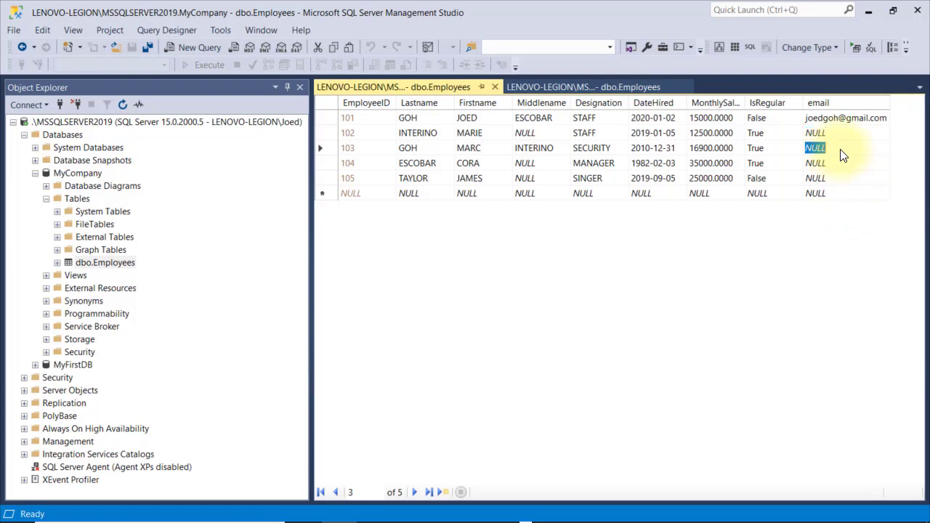
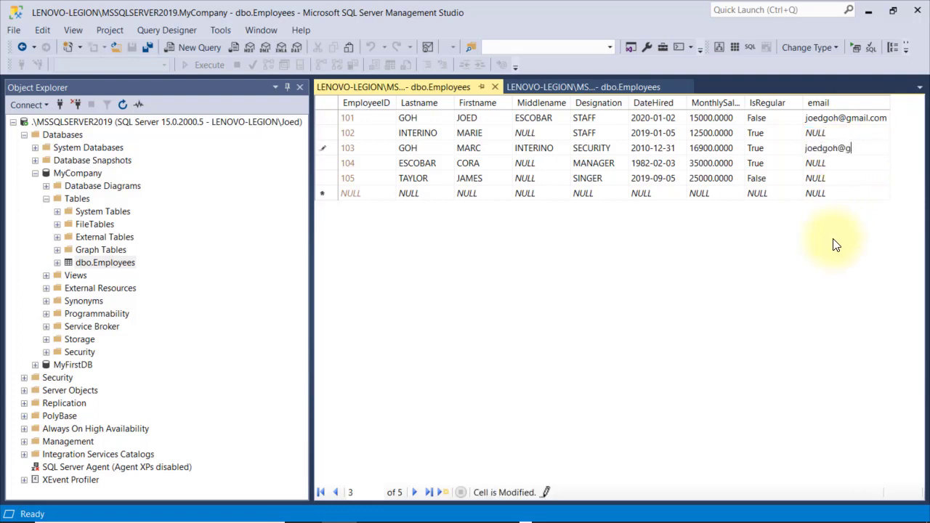
{"action": "key", "text": "Return"}
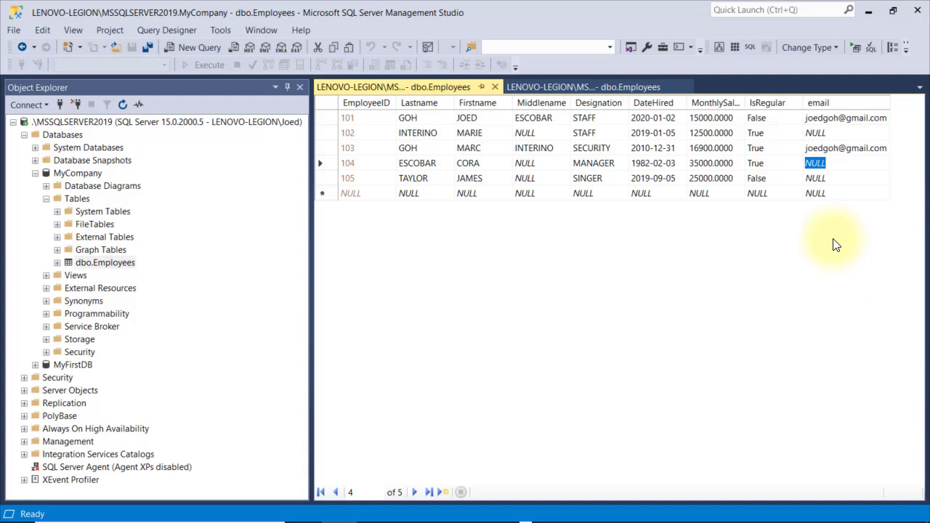
{"action": "left_click", "coordinate": [822, 152]}
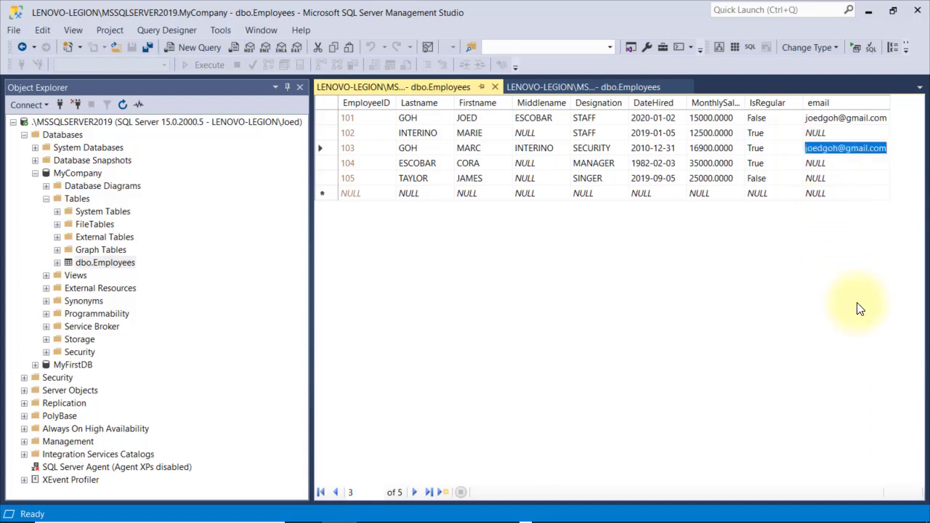
{"action": "key", "text": "ctrl+0"}
{"action": "key", "text": "Return"}
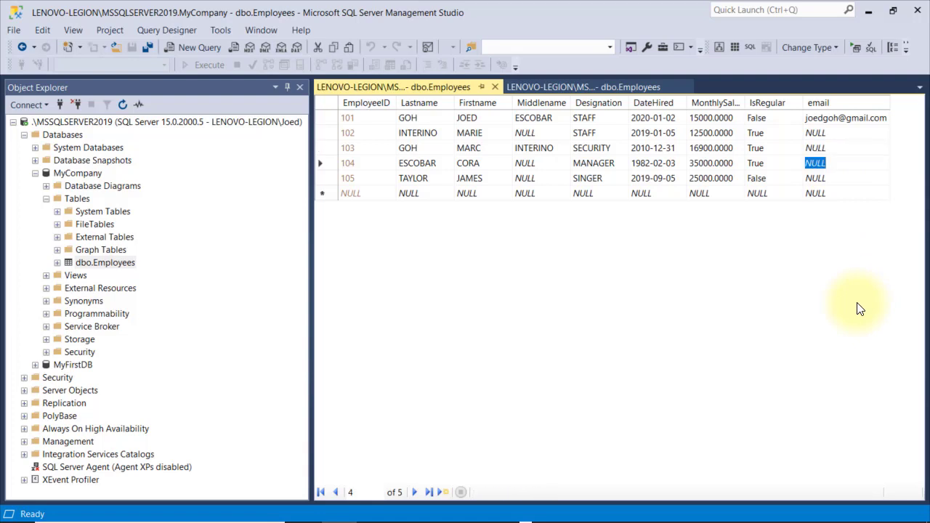
{"action": "left_click", "coordinate": [637, 88]}
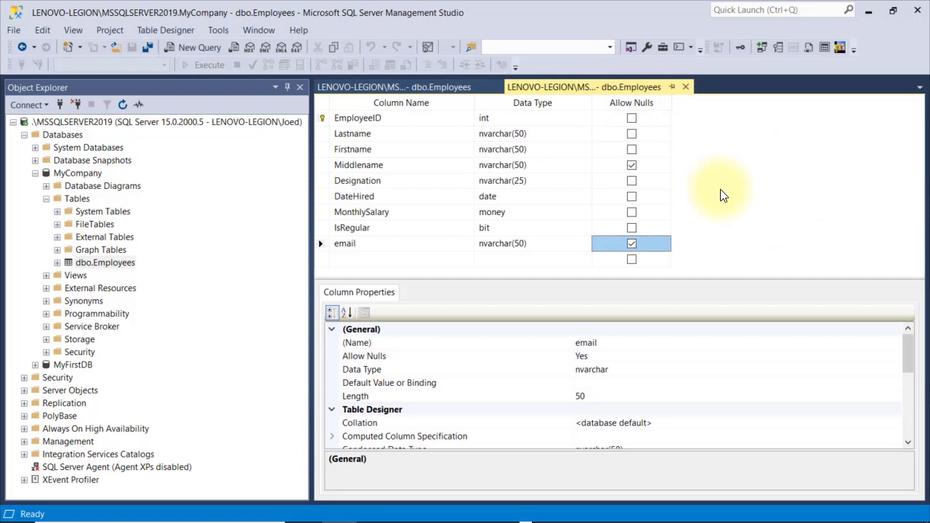
Open Indexes/Keys, add a new index, and make it a Unique Key
{"action": "right_click", "coordinate": [714, 178]}
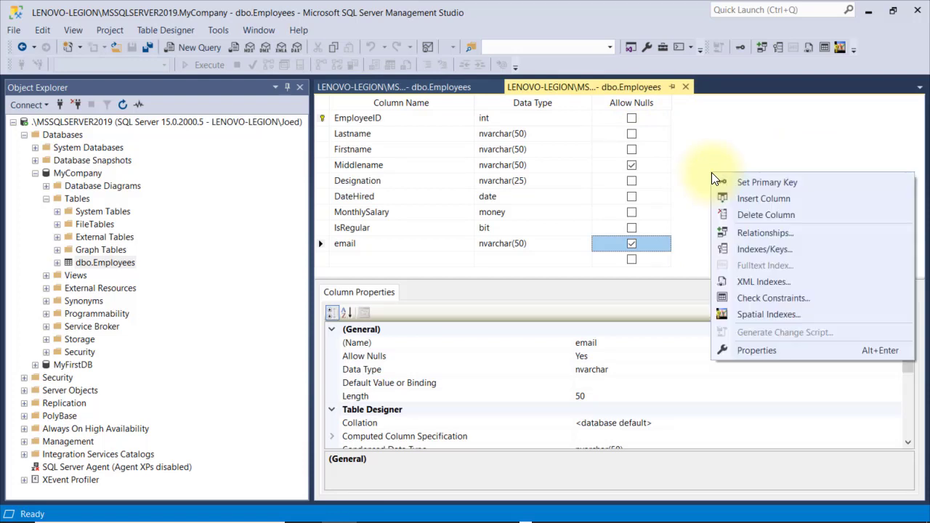
{"action": "left_click", "coordinate": [758, 258]}
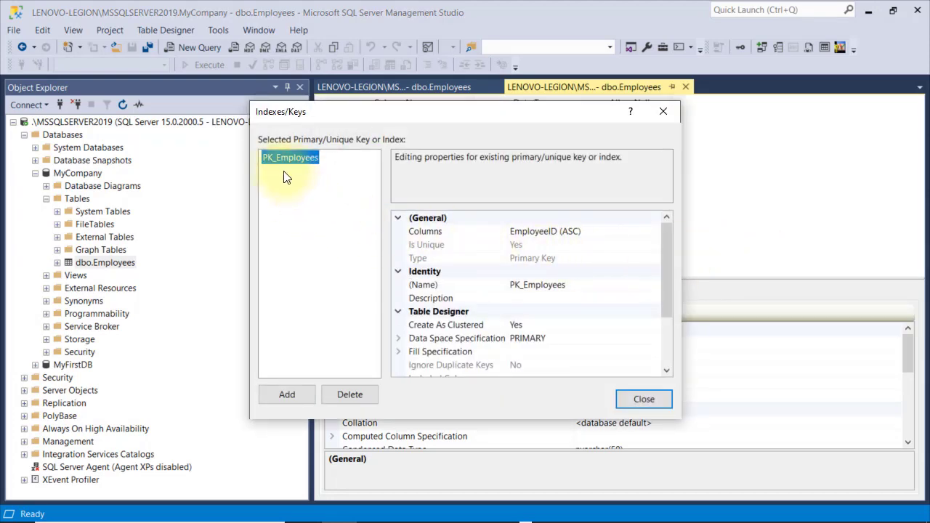
{"action": "left_click_drag", "start_coordinate": [332, 113], "coordinate": [419, 158]}
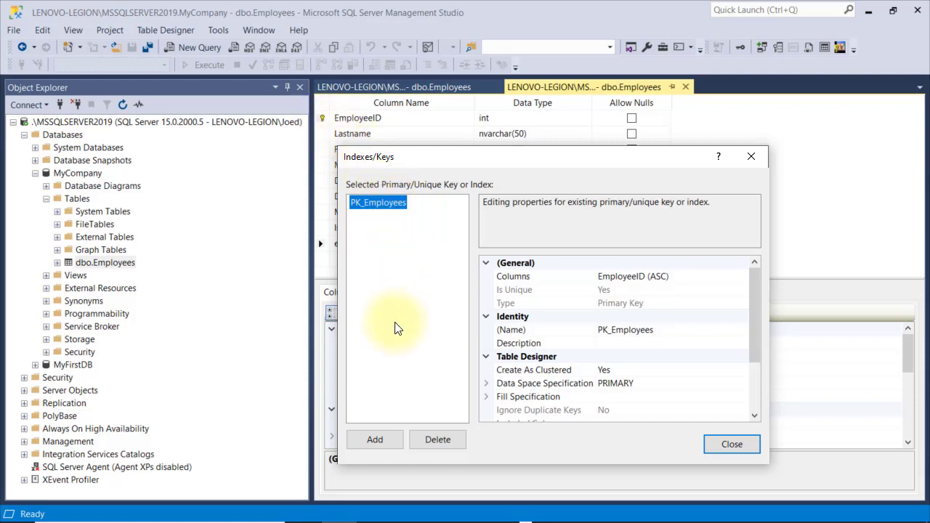
{"action": "left_click", "coordinate": [382, 441]}
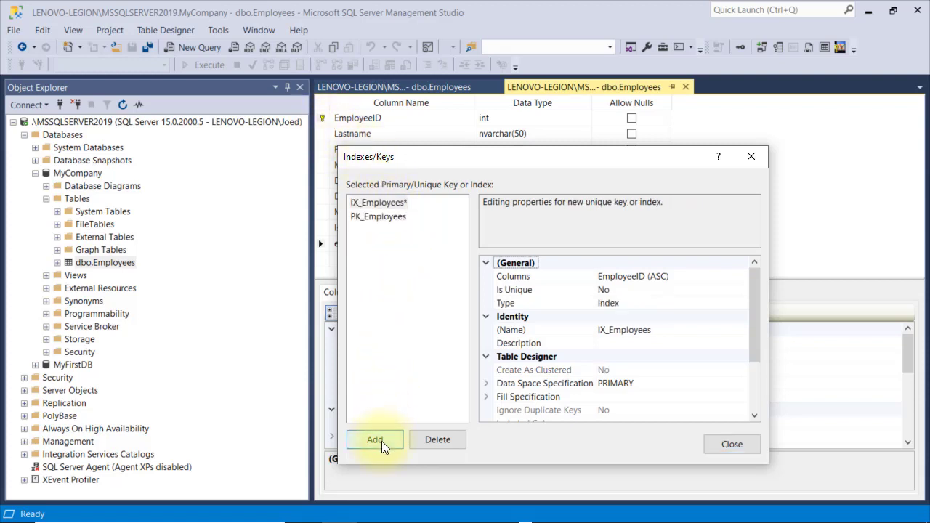
{"action": "left_click", "coordinate": [390, 204]}
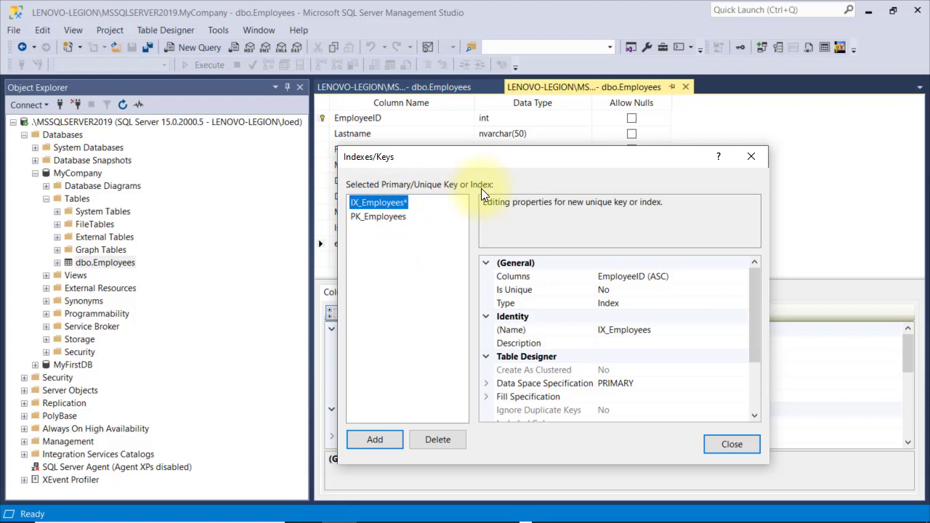
{"action": "double_click", "coordinate": [639, 290]}
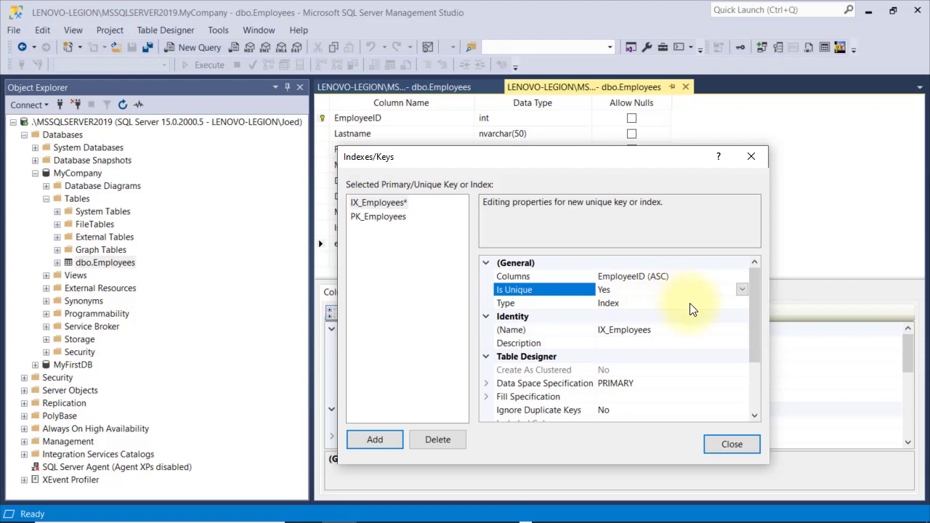
{"action": "left_click", "coordinate": [719, 303]}
{"action": "left_click", "coordinate": [743, 303]}
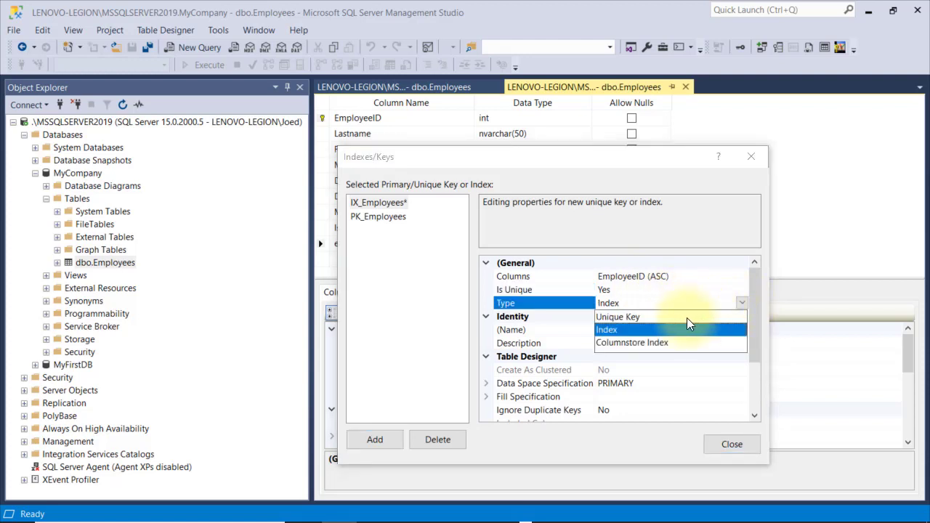
{"action": "left_click", "coordinate": [656, 318]}
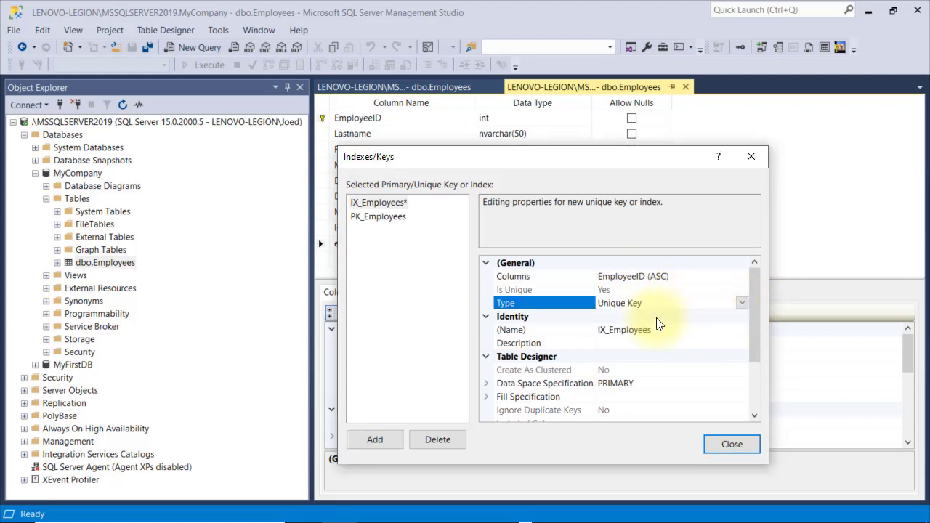
Base the unique key on the email column, rename it UX_Employees, and close the dialog
{"action": "left_click", "coordinate": [731, 278]}
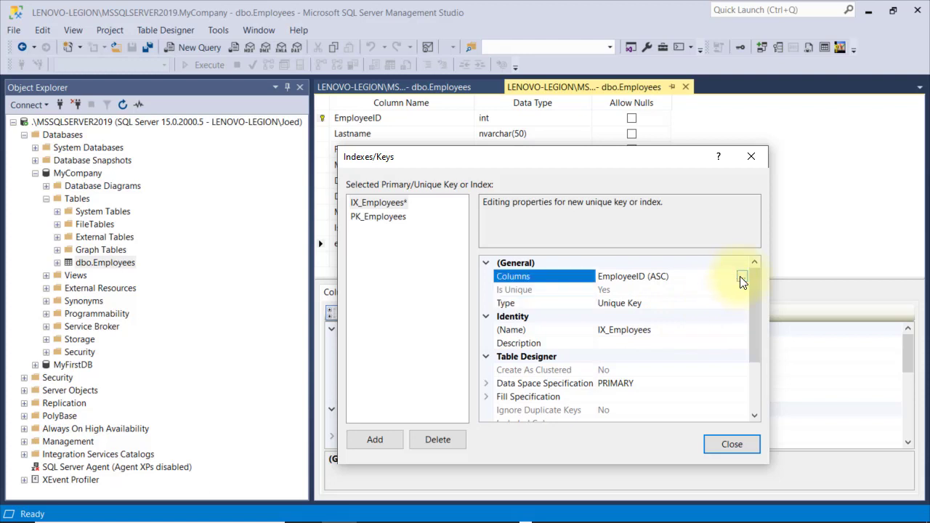
{"action": "left_click", "coordinate": [740, 277]}
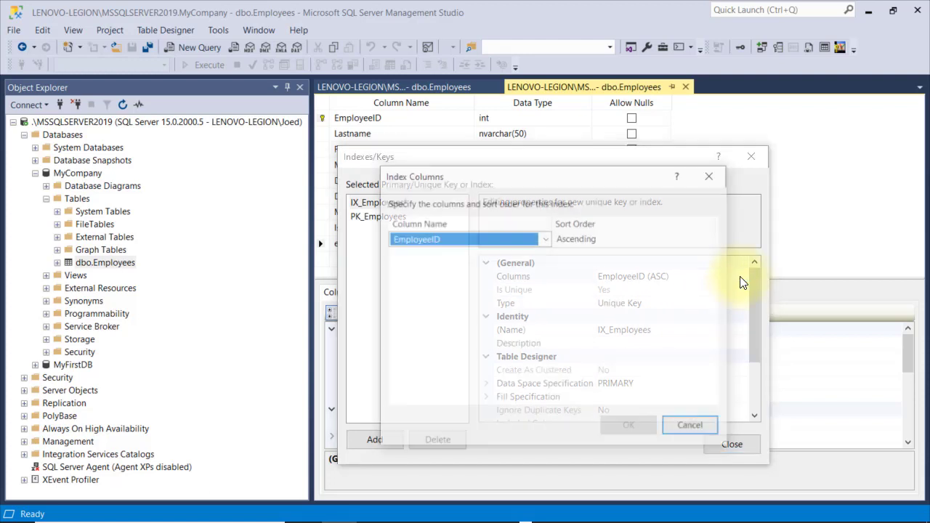
{"action": "left_click", "coordinate": [547, 237]}
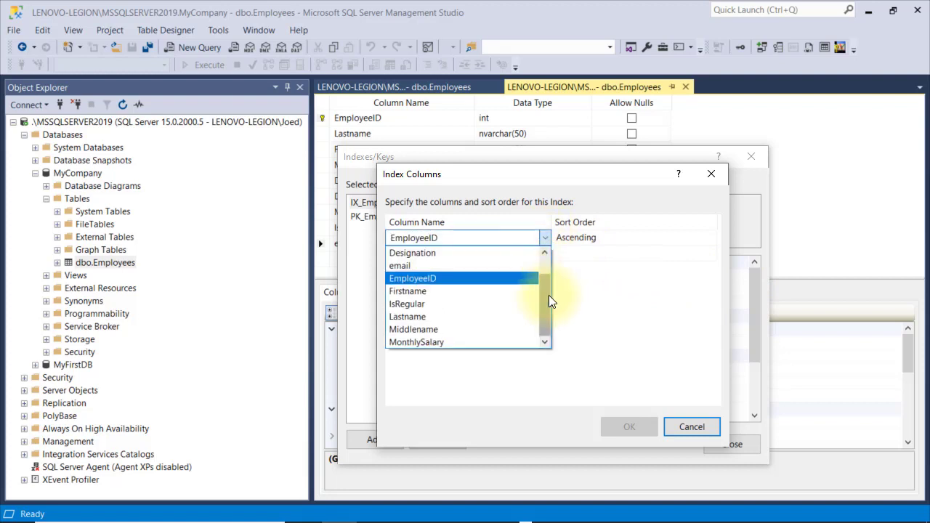
{"action": "left_click", "coordinate": [449, 266]}
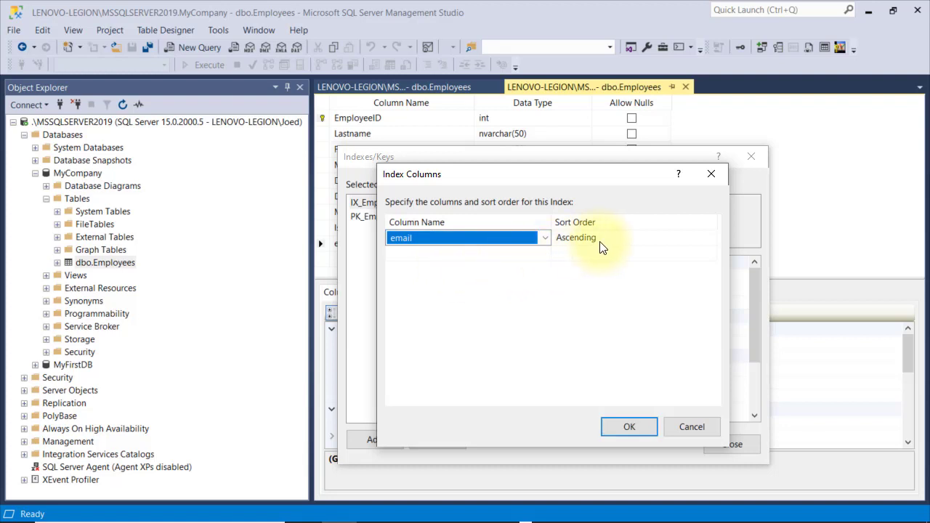
{"action": "left_click", "coordinate": [630, 426]}
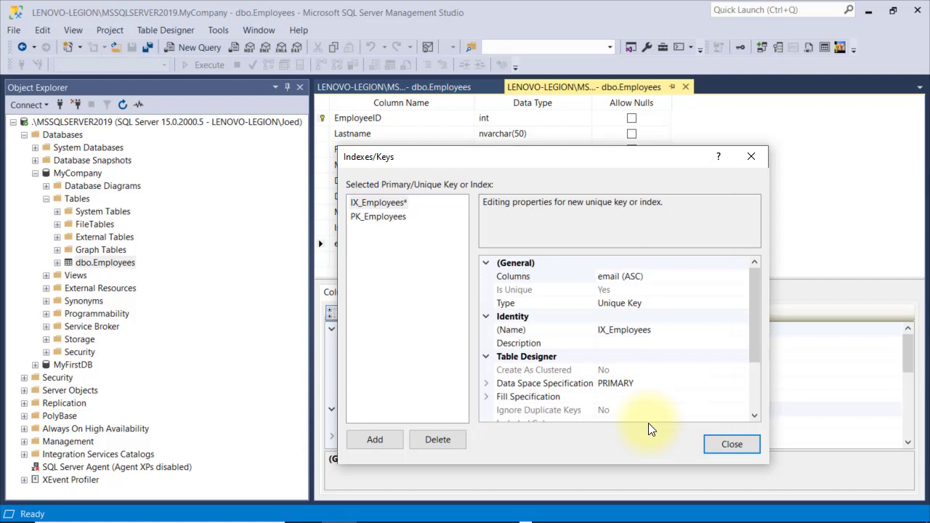
{"action": "left_click", "coordinate": [609, 331]}
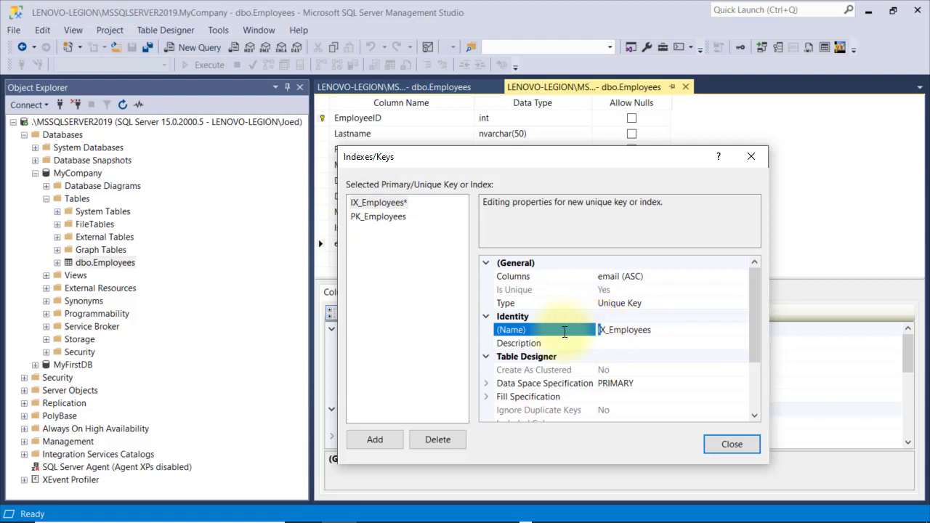
{"action": "type", "text": "U"}
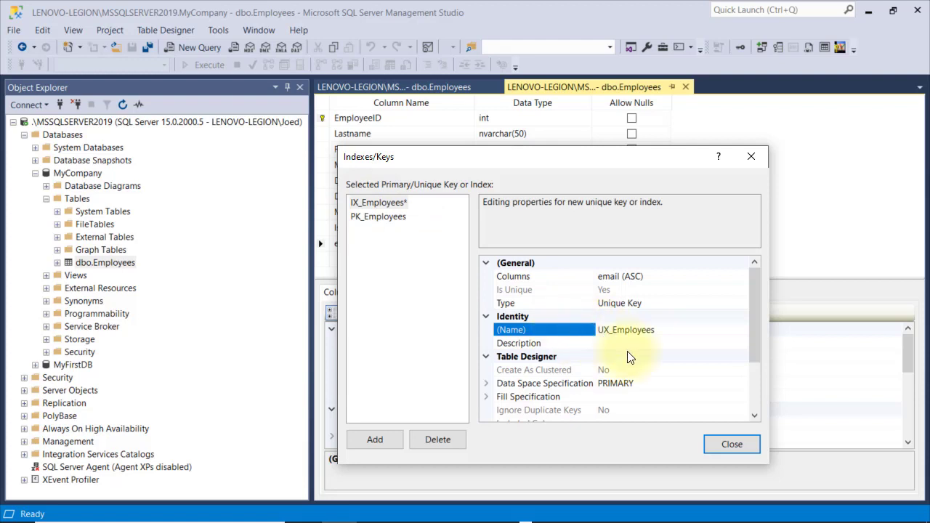
{"action": "left_click", "coordinate": [732, 445]}
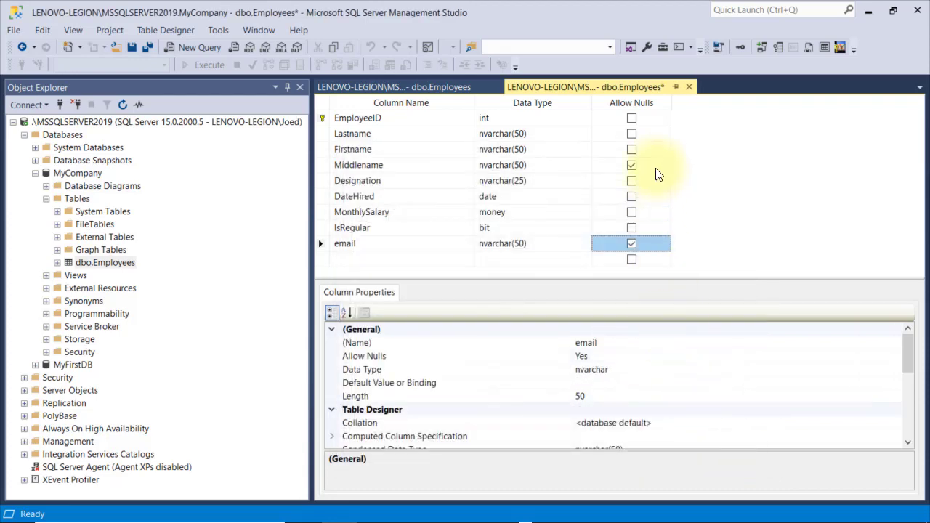
Save the design, review the duplicate NULL key error, and dismiss it
{"action": "left_click", "coordinate": [132, 48]}
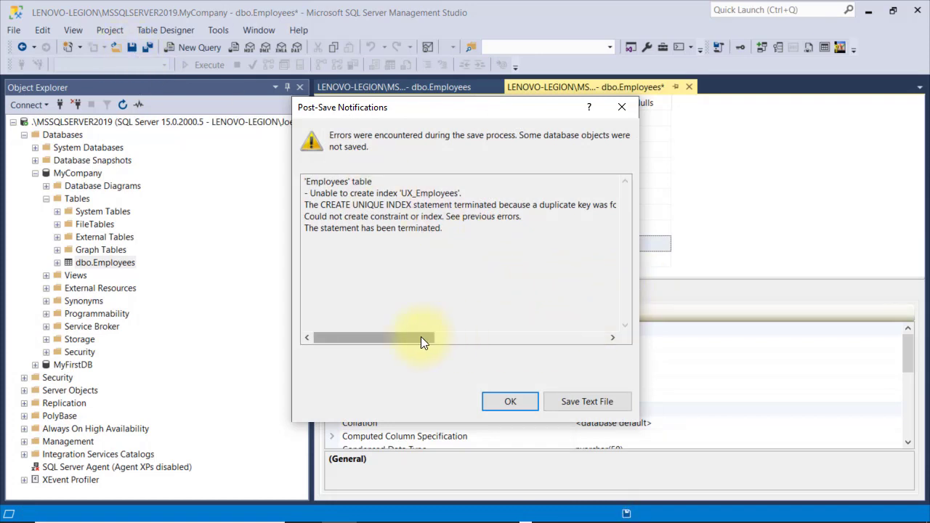
{"action": "left_click_drag", "start_coordinate": [423, 338], "coordinate": [591, 342]}
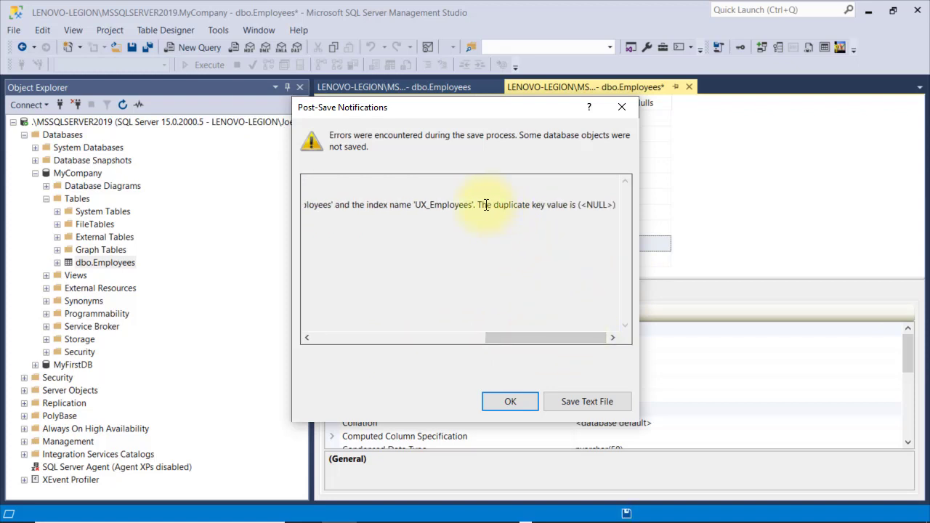
{"action": "left_click_drag", "start_coordinate": [486, 205], "coordinate": [605, 255]}
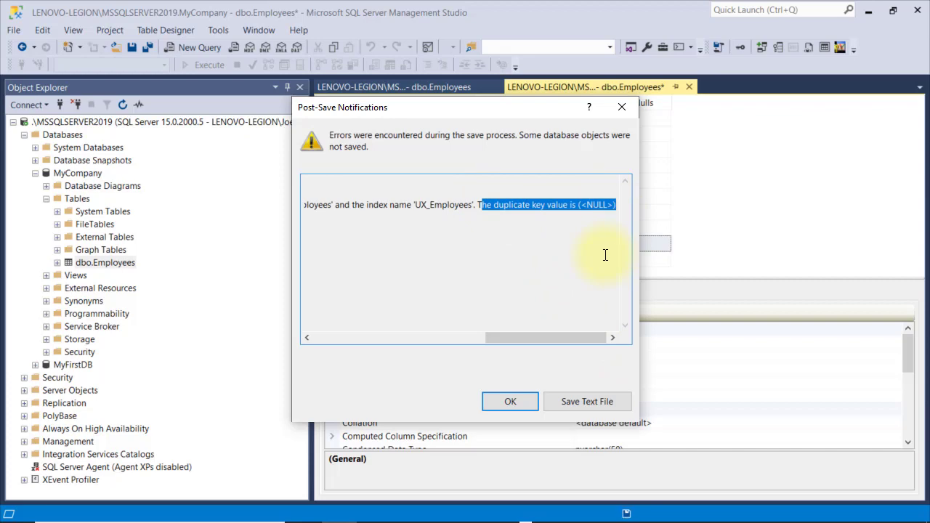
{"action": "left_click", "coordinate": [510, 402]}
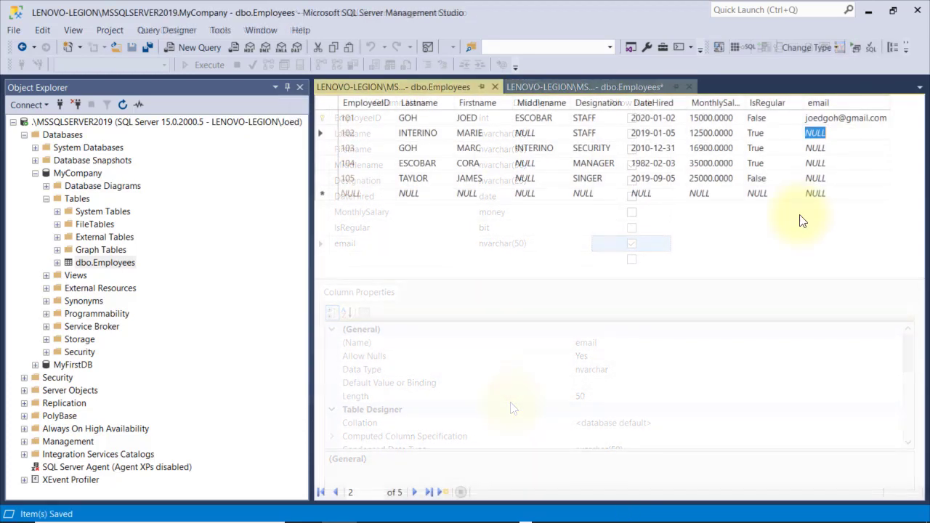
Enter each employee's email address for rows 102–105, then return to the design tab
{"action": "key", "text": "Down"}
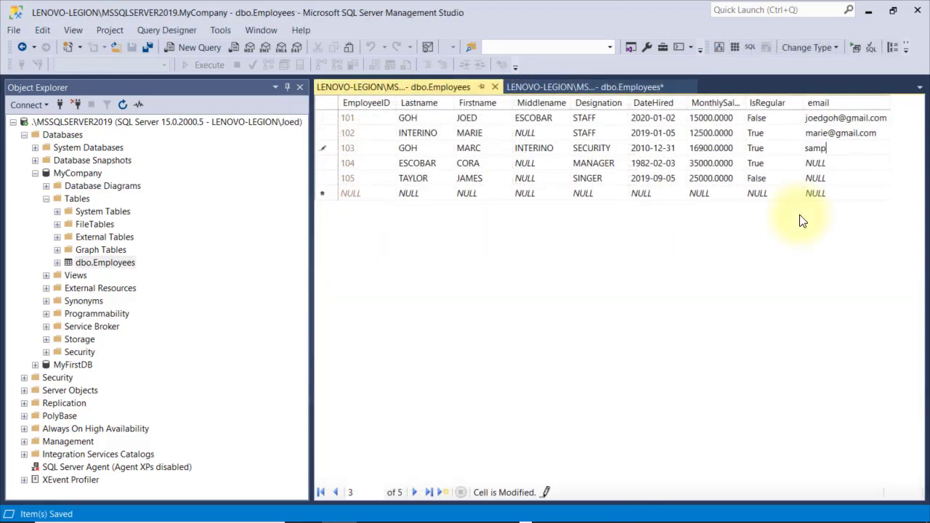
{"action": "key", "text": "Down"}
{"action": "key", "text": "Down"}
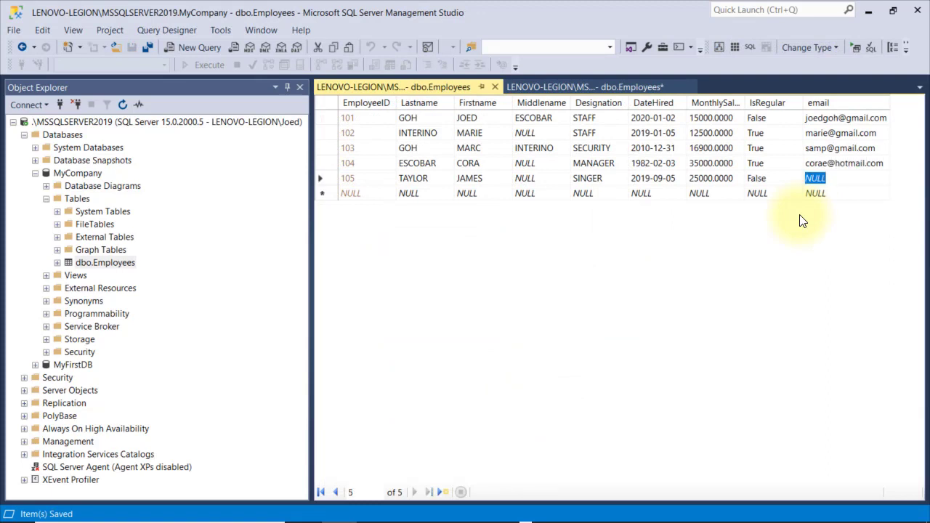
{"action": "key", "text": "Down"}
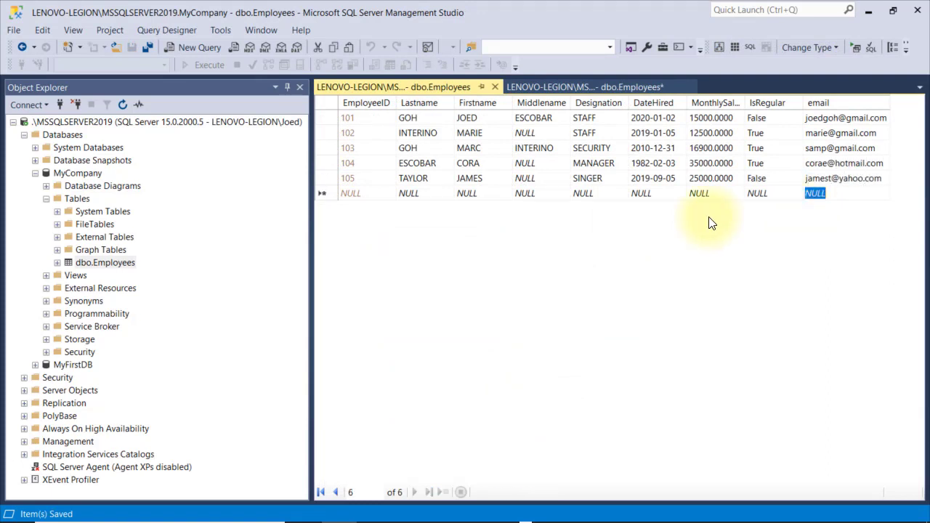
{"action": "left_click", "coordinate": [628, 85]}
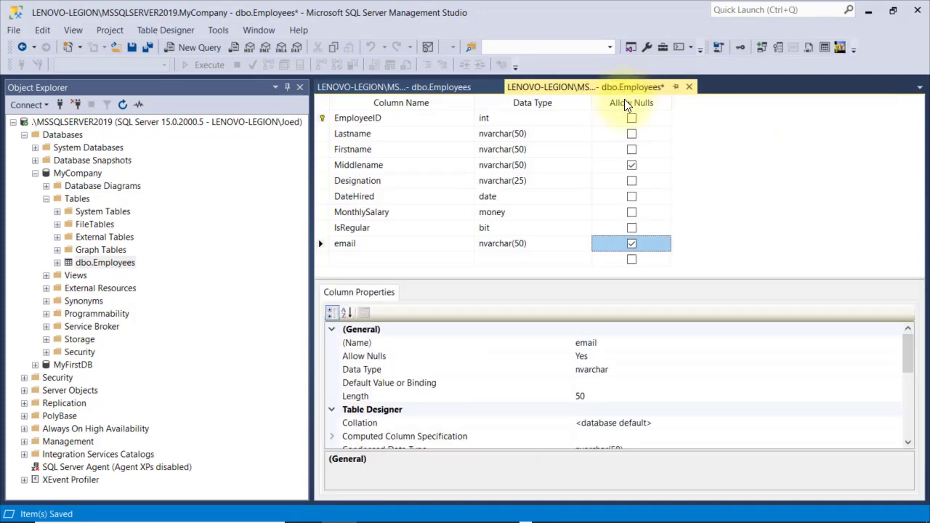
Make email NOT NULL, save, then try giving row 103 a duplicate of row 101's email
{"action": "left_click", "coordinate": [629, 244]}
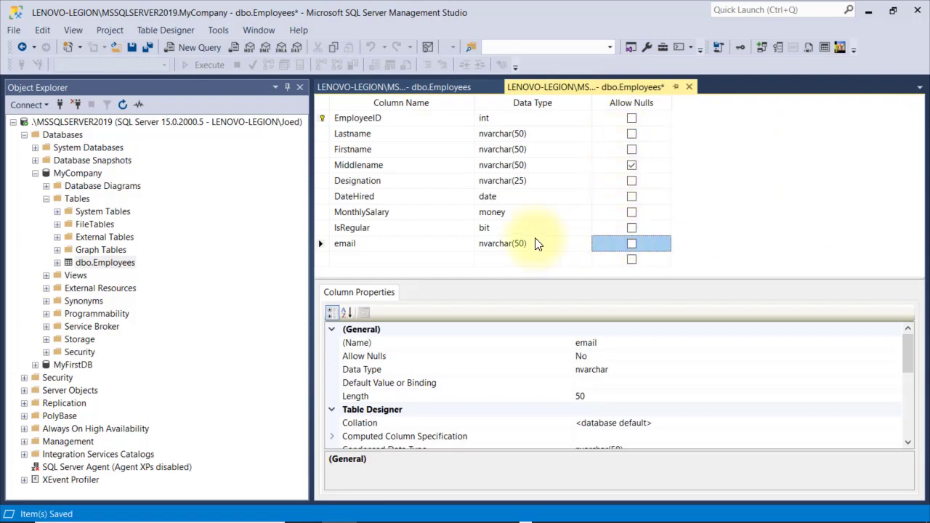
{"action": "left_click", "coordinate": [130, 48]}
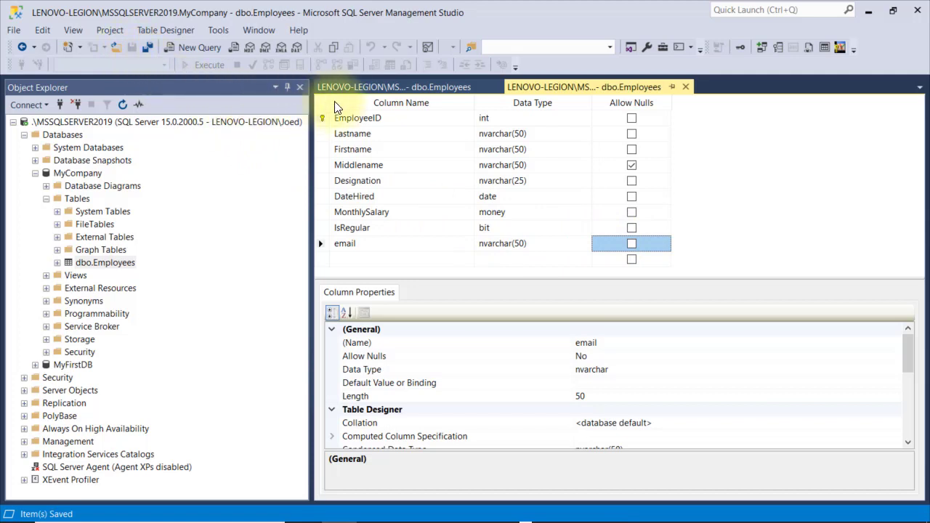
{"action": "left_click", "coordinate": [364, 86]}
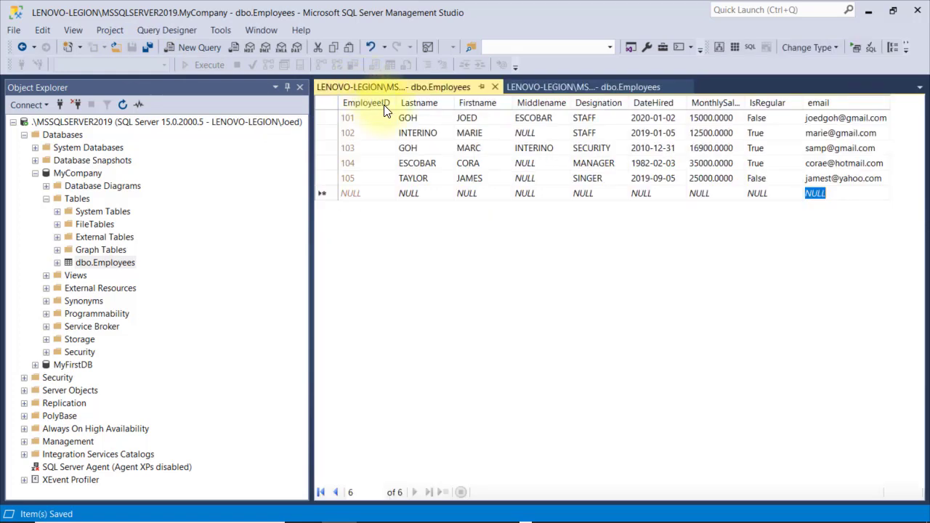
{"action": "left_click", "coordinate": [811, 149]}
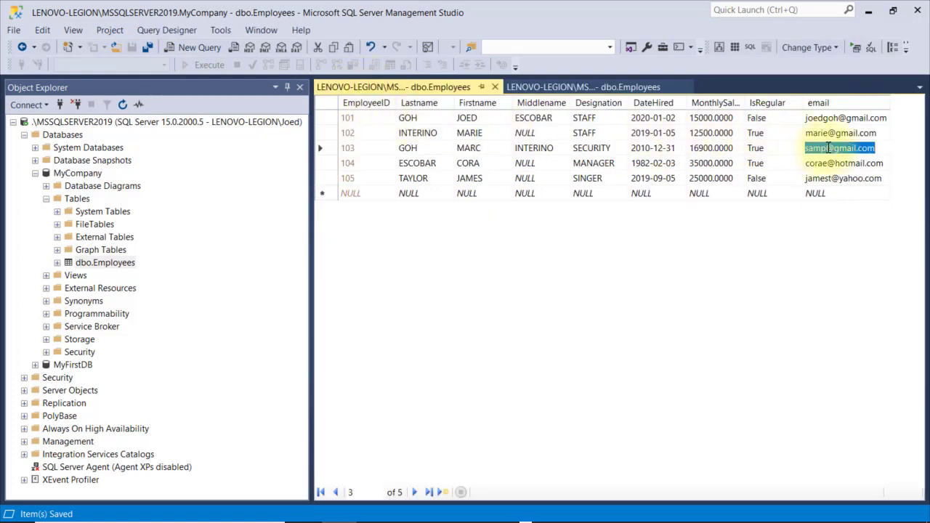
{"action": "left_click_drag", "start_coordinate": [806, 149], "coordinate": [826, 148]}
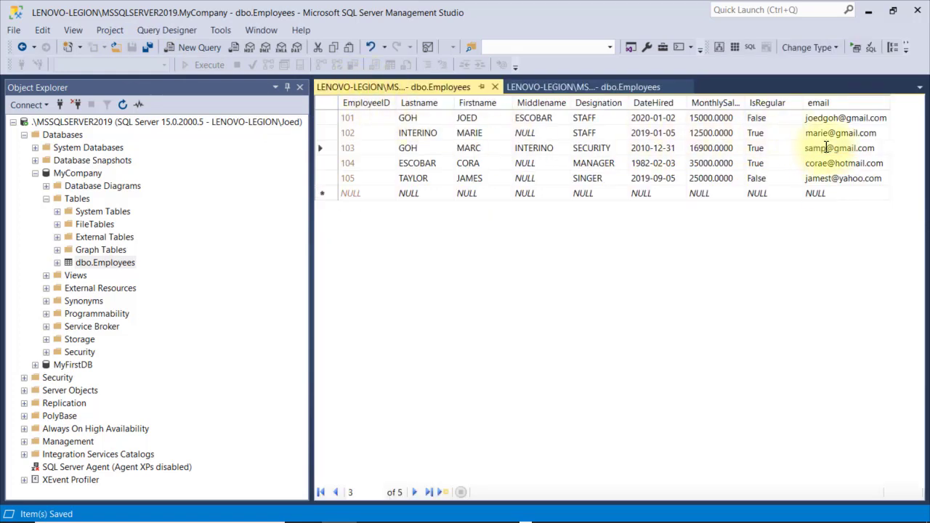
{"action": "left_click", "coordinate": [778, 183]}
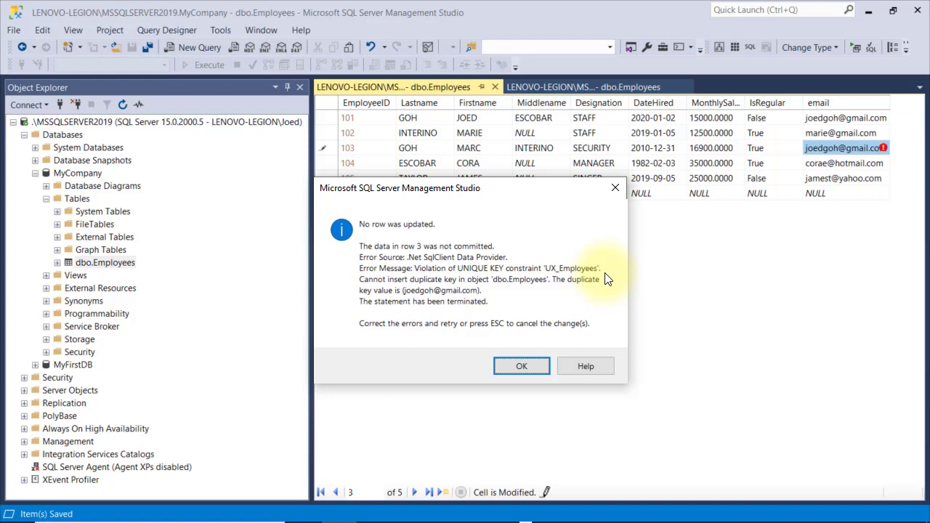
Dismiss the 'No row was updated' unique-key violation message with OK
{"action": "left_click", "coordinate": [530, 366]}
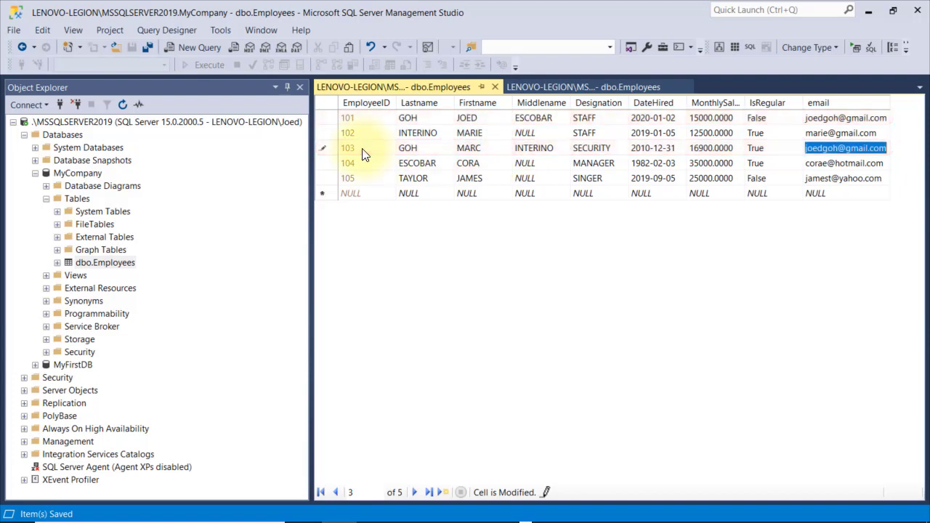
Add a new index, give it a U prefix and append '_Lastname_Firstname_Middlename' to its name
{"action": "left_click", "coordinate": [557, 86]}
{"action": "right_click", "coordinate": [688, 169]}
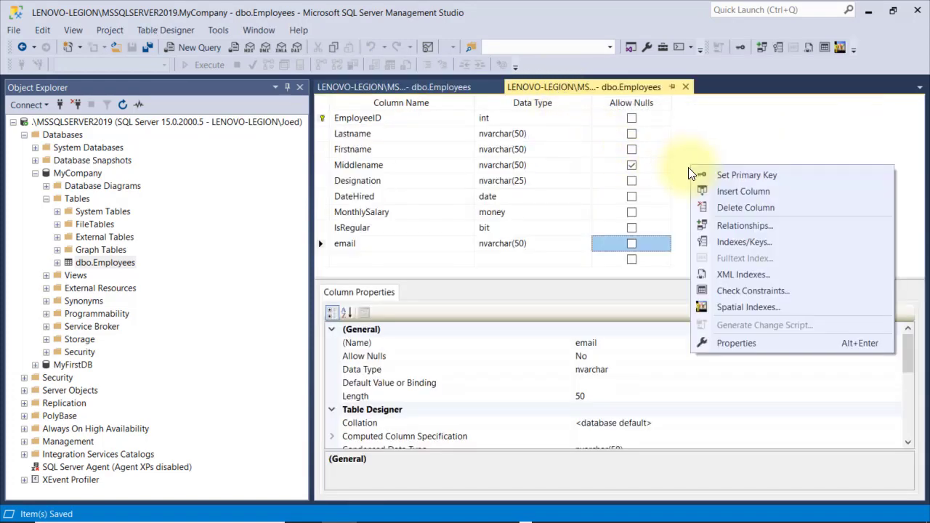
{"action": "left_click", "coordinate": [719, 247]}
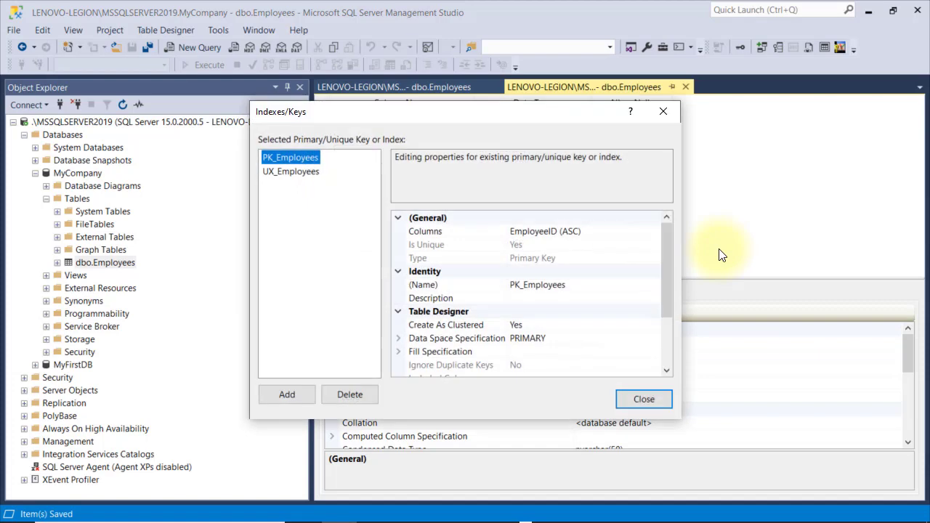
{"action": "left_click", "coordinate": [286, 396]}
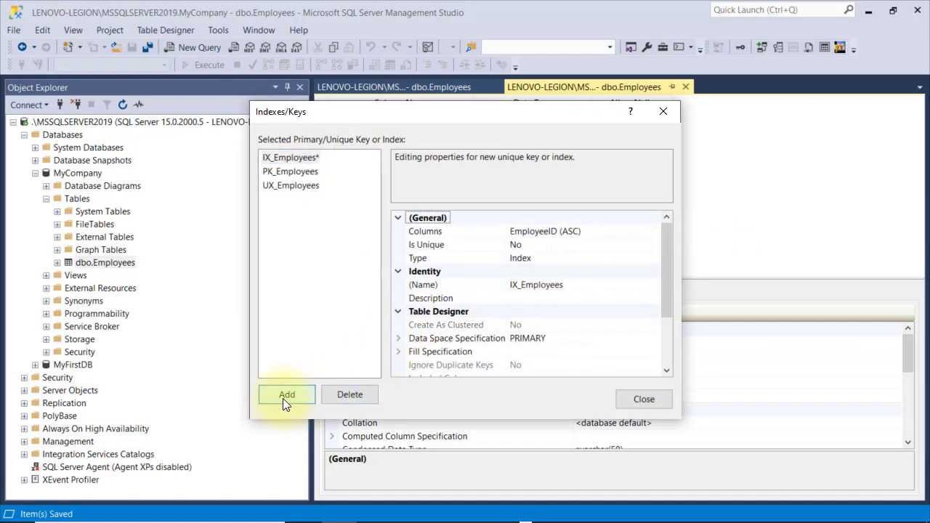
{"action": "left_click", "coordinate": [514, 286]}
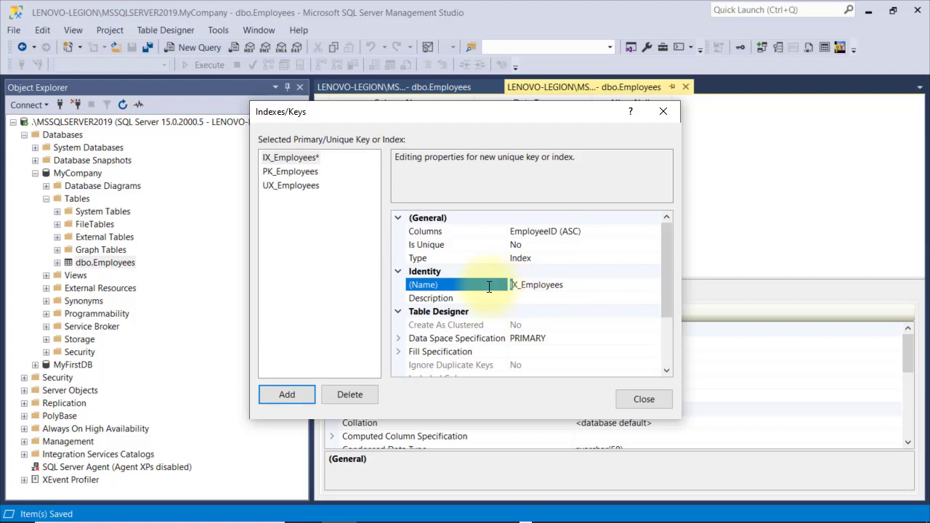
{"action": "key", "text": "Delete"}
{"action": "type", "text": "U"}
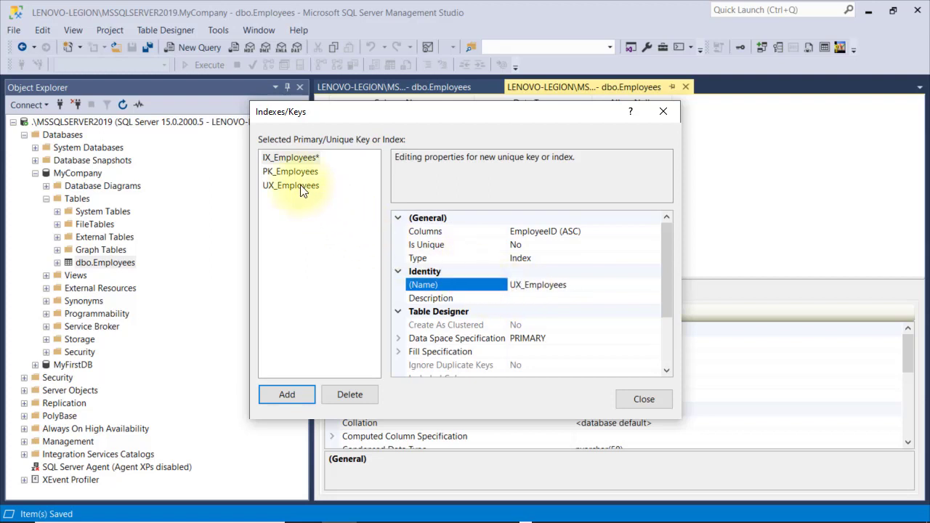
{"action": "left_click", "coordinate": [644, 248]}
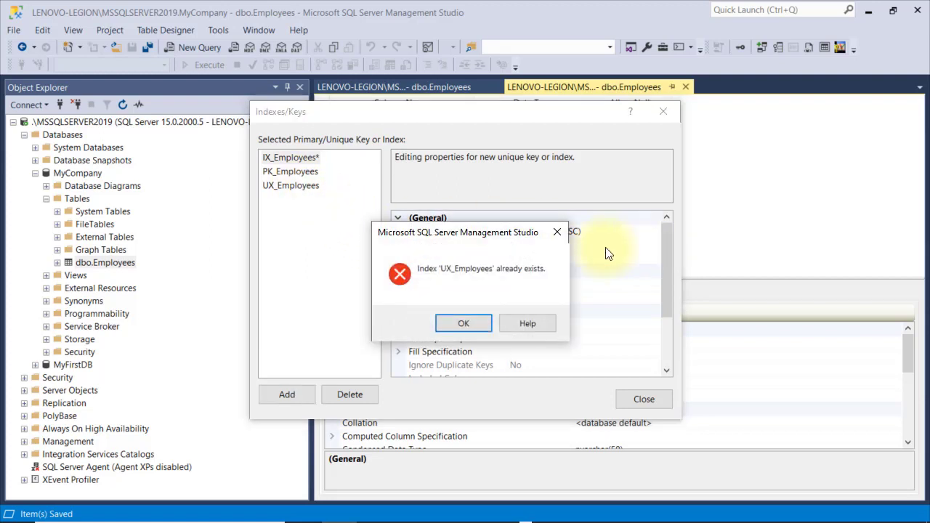
{"action": "left_click", "coordinate": [463, 324]}
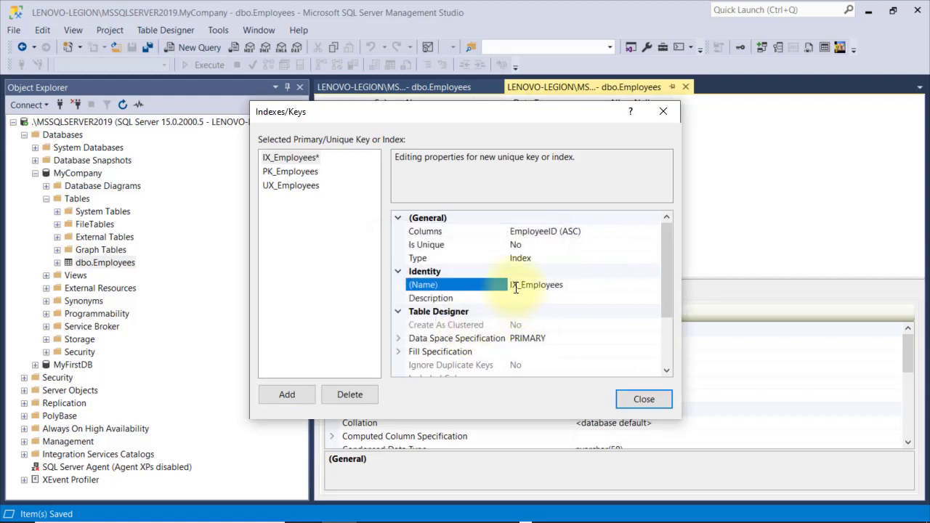
{"action": "key", "text": "Delete"}
{"action": "type", "text": "U"}
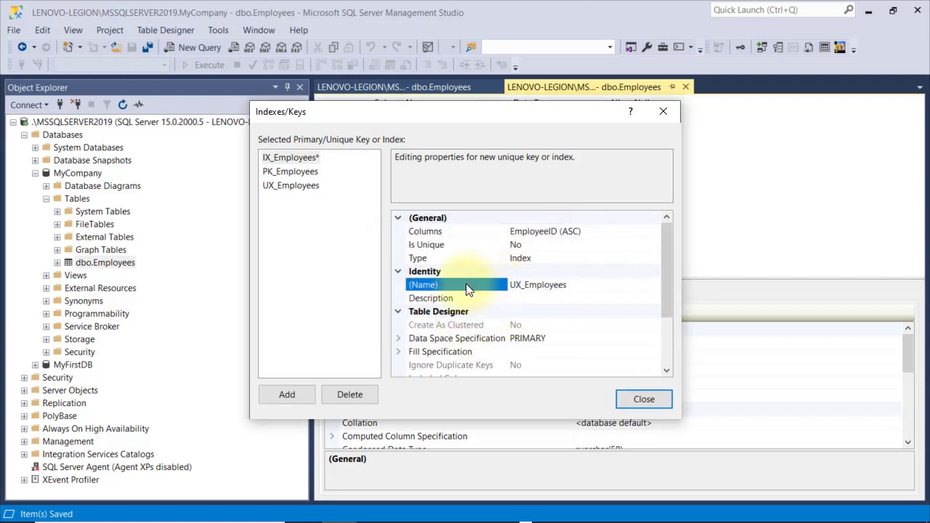
{"action": "left_click", "coordinate": [603, 284]}
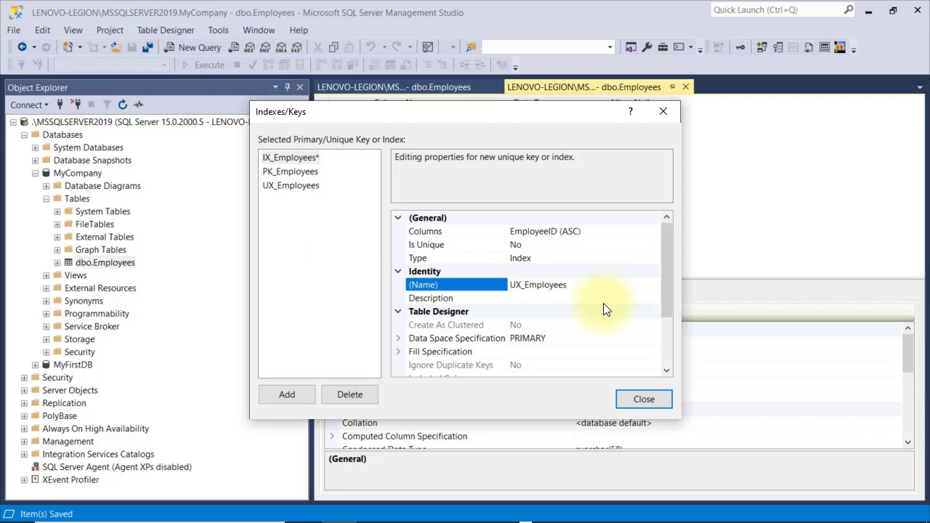
{"action": "type", "text": "_Lastname_Firstname_"}
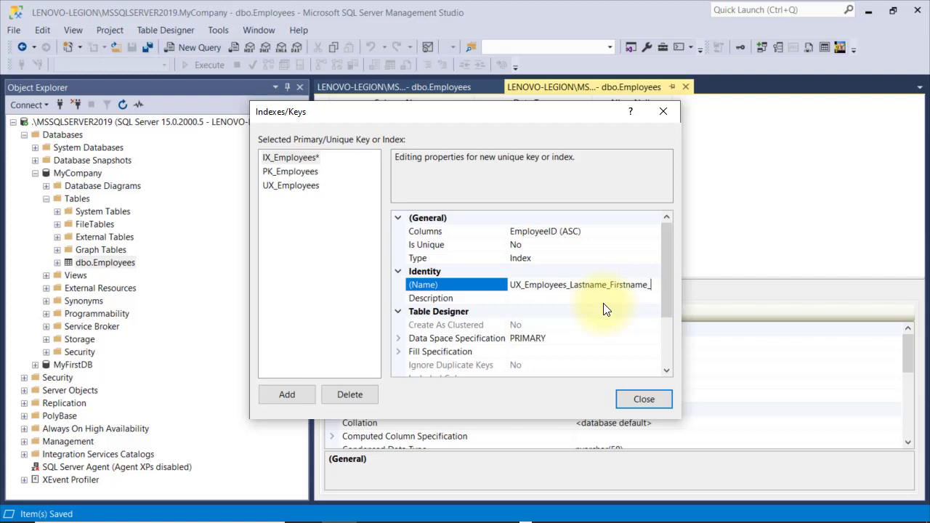
{"action": "type", "text": "Middlename"}
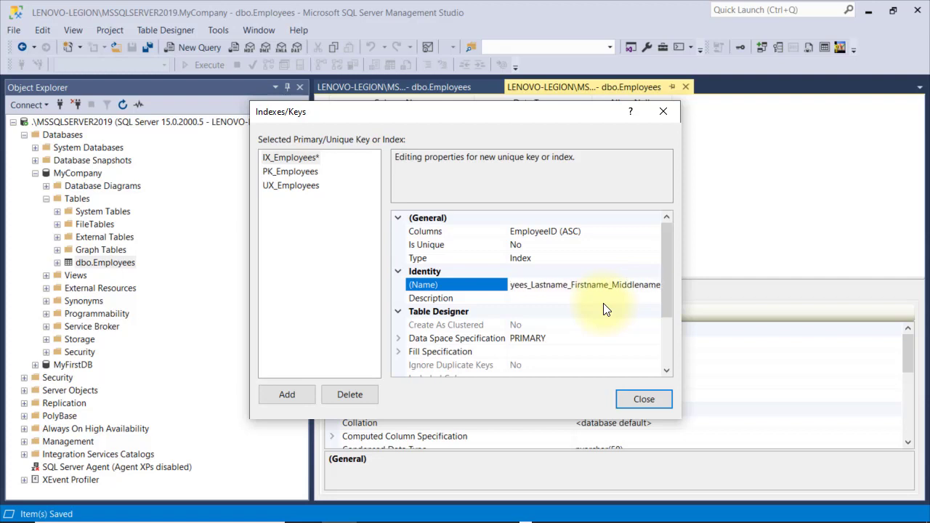
Make the new index unique and set its type to Unique Key
{"action": "left_click", "coordinate": [572, 246]}
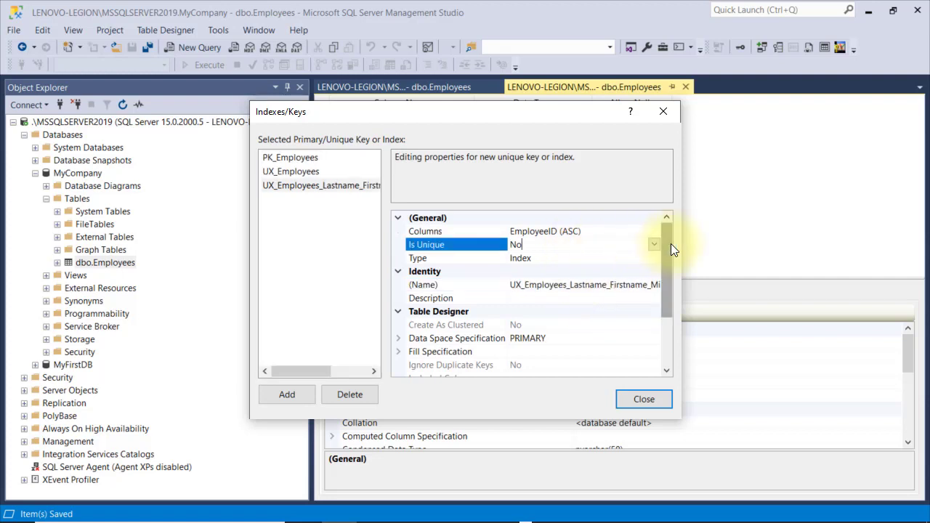
{"action": "left_click", "coordinate": [654, 245]}
{"action": "left_click", "coordinate": [620, 258]}
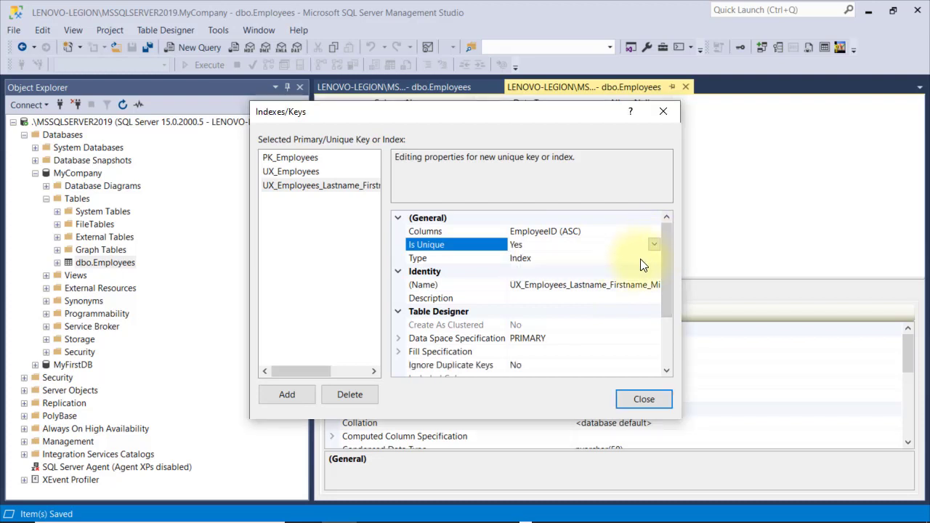
{"action": "left_click", "coordinate": [651, 258]}
{"action": "left_click", "coordinate": [653, 258]}
{"action": "left_click", "coordinate": [560, 271]}
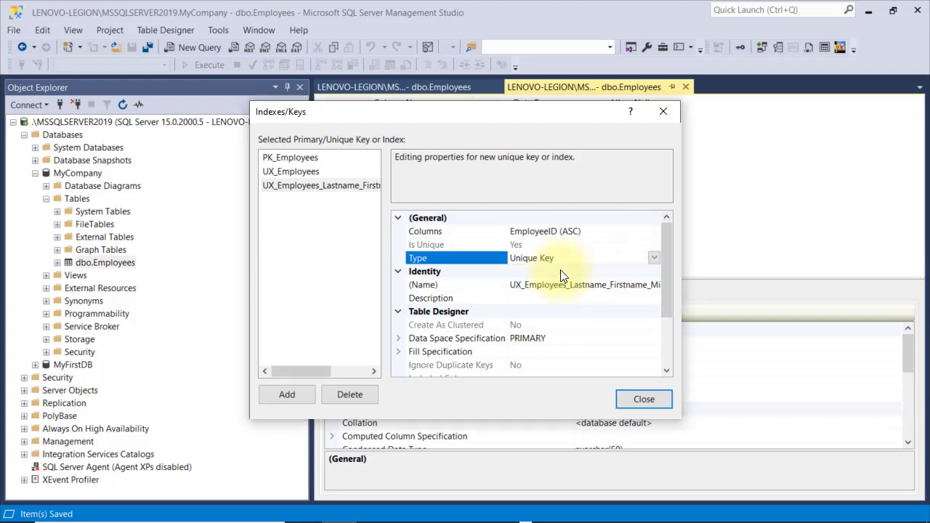
Set the key columns to Lastname, Firstname and Middlename, all ascending
{"action": "left_click", "coordinate": [651, 232]}
{"action": "left_click", "coordinate": [652, 232]}
{"action": "left_click", "coordinate": [454, 192]}
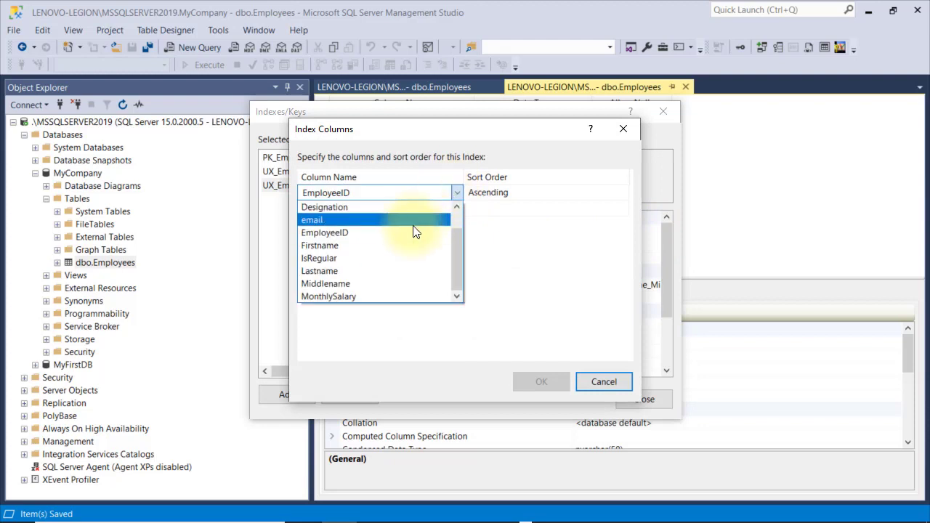
{"action": "left_click", "coordinate": [369, 271]}
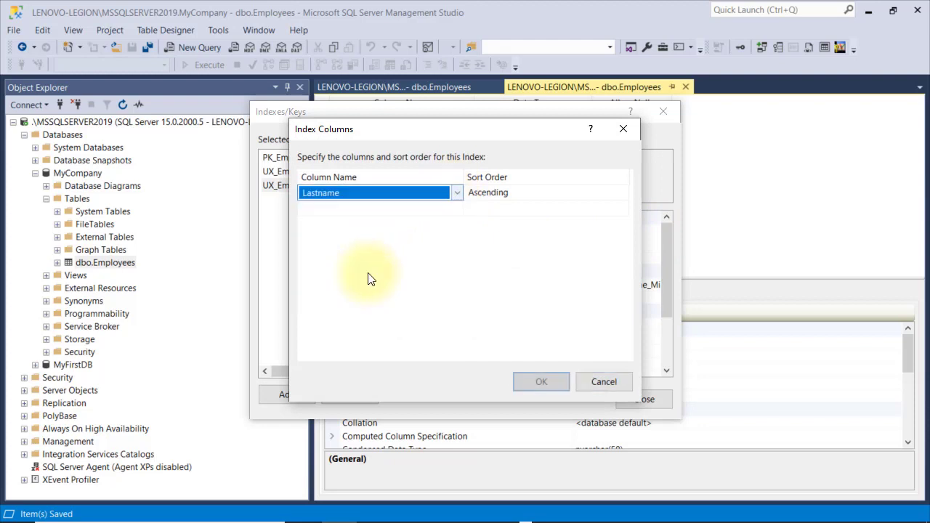
{"action": "left_click", "coordinate": [457, 209]}
{"action": "left_click", "coordinate": [408, 274]}
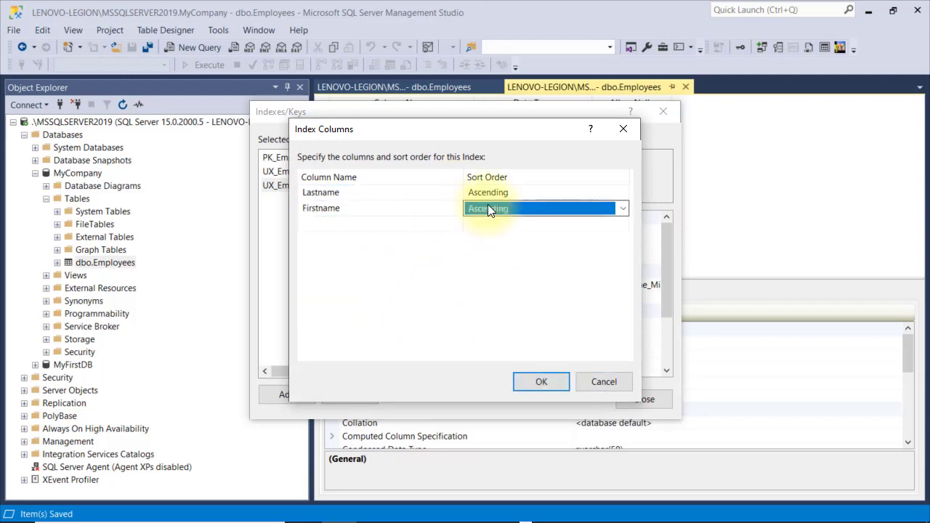
{"action": "left_click", "coordinate": [456, 224]}
{"action": "left_click", "coordinate": [456, 224]}
{"action": "left_click", "coordinate": [385, 303]}
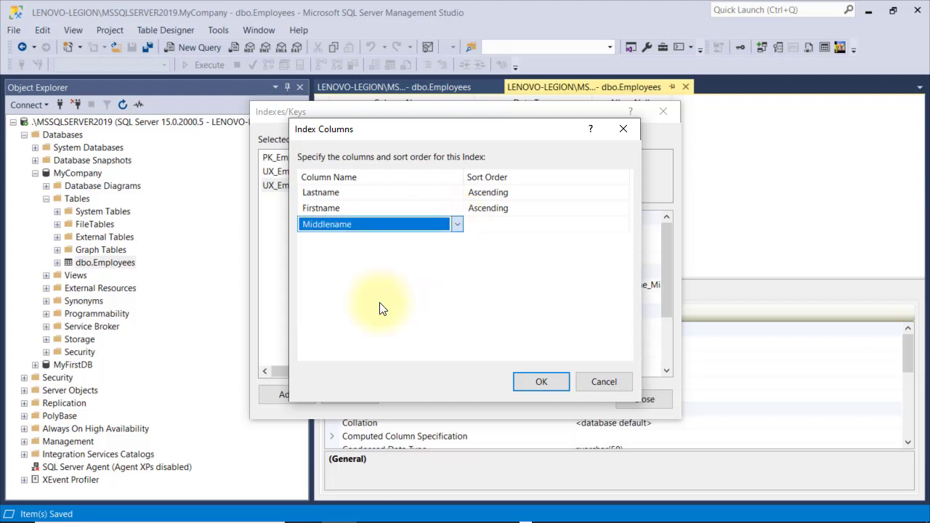
{"action": "left_click", "coordinate": [504, 225]}
{"action": "left_click", "coordinate": [544, 386]}
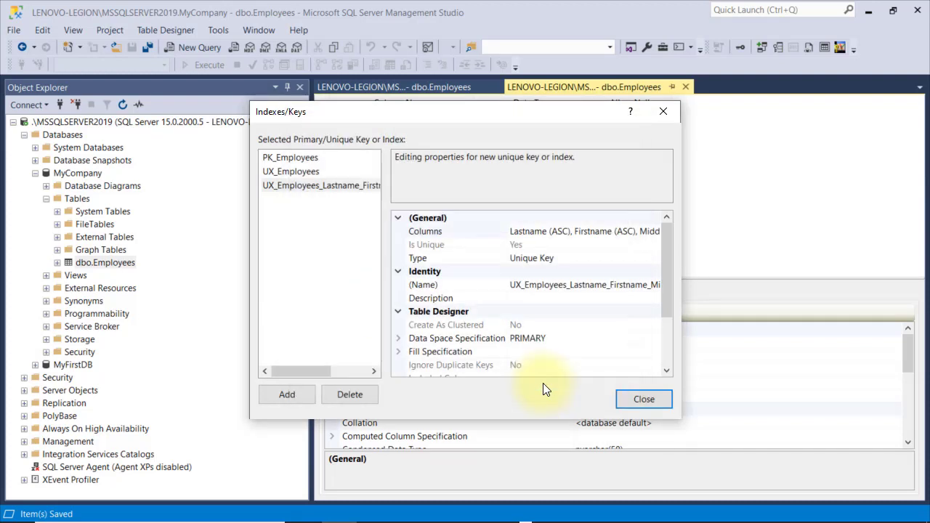
Close Indexes/Keys, save the table design and return to the data rows
{"action": "left_click", "coordinate": [650, 399]}
{"action": "left_click", "coordinate": [129, 46]}
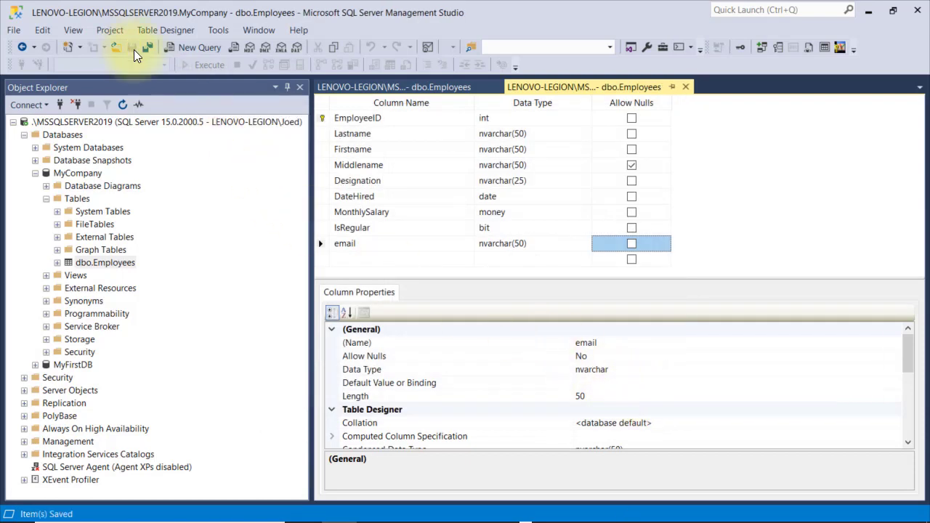
{"action": "left_click", "coordinate": [428, 89]}
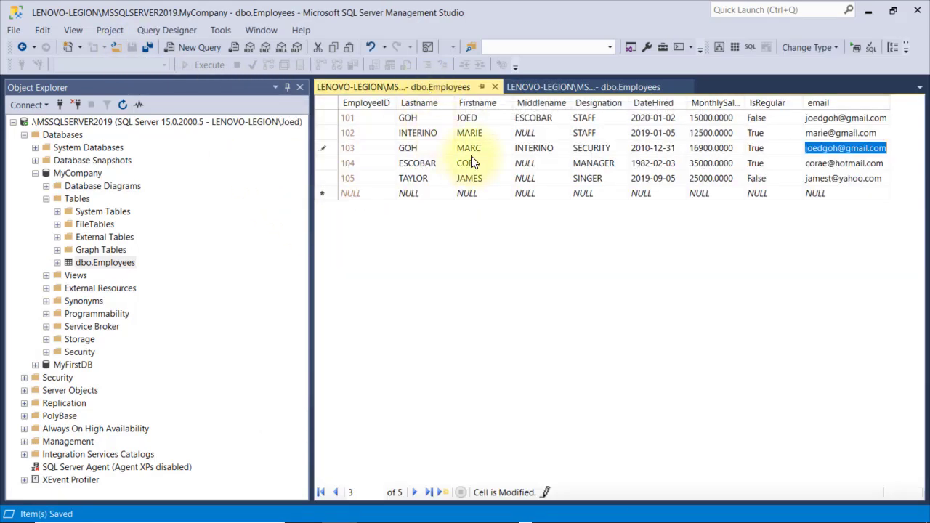
Confirm the duplicate email is rejected, then give employee 103 a new unique email address
{"action": "left_click", "coordinate": [328, 142]}
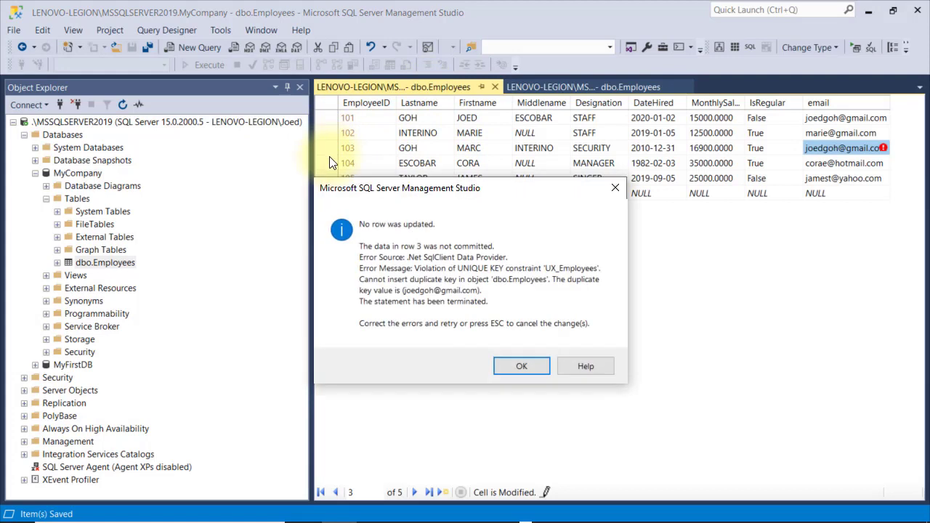
{"action": "left_click", "coordinate": [521, 366]}
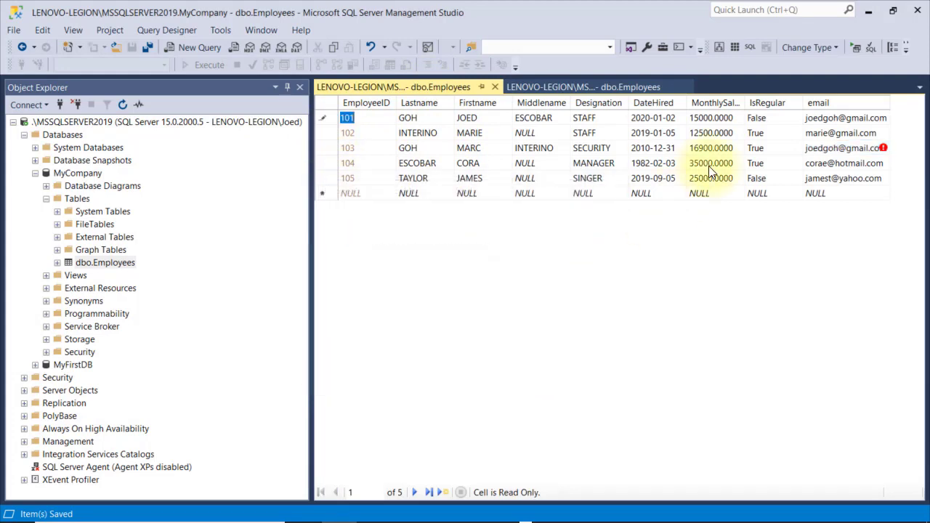
{"action": "left_click", "coordinate": [825, 149]}
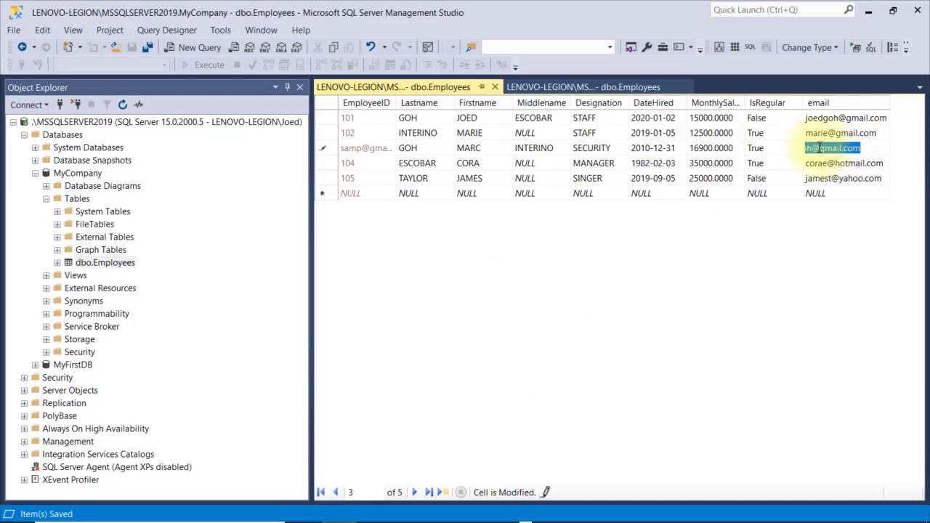
{"action": "key", "text": "Down"}
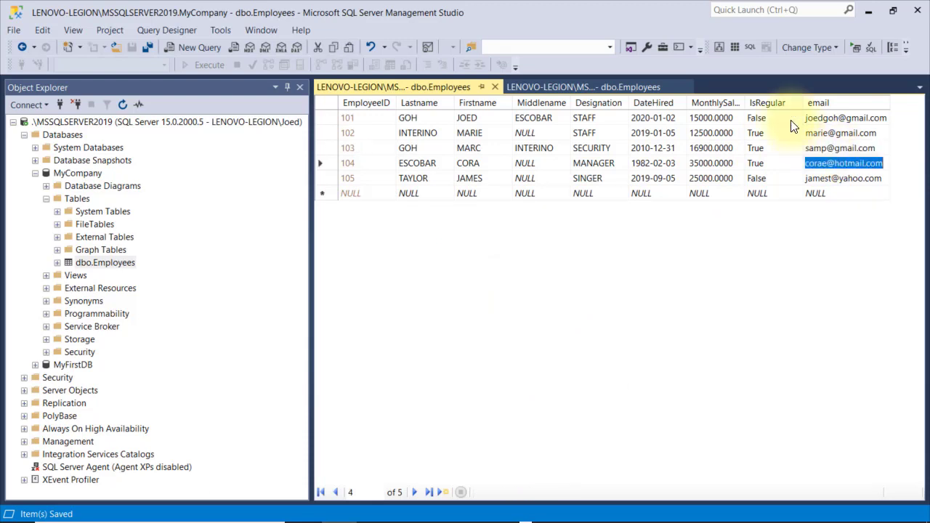
Change row 103's first and middle names into a duplicate full name and dismiss the rejection
{"action": "left_click", "coordinate": [471, 149]}
{"action": "type", "text": "JOED"}
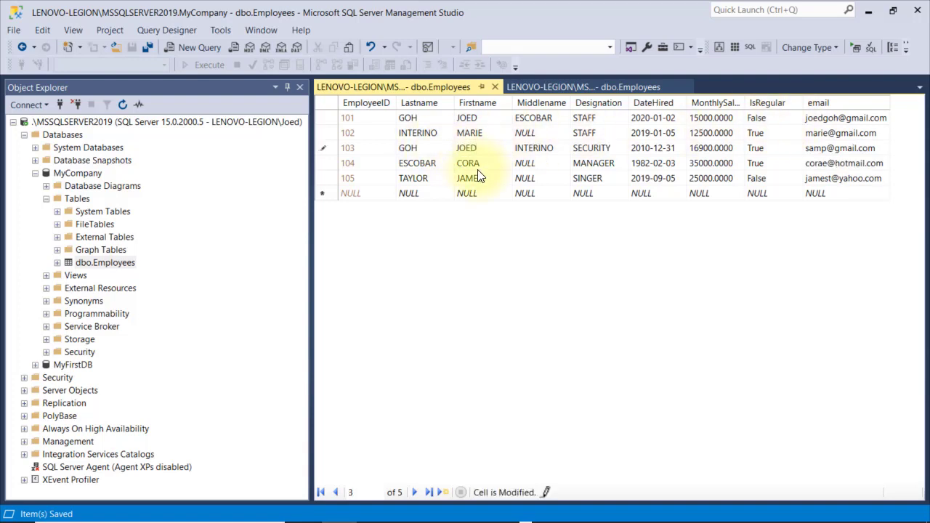
{"action": "key", "text": "Down"}
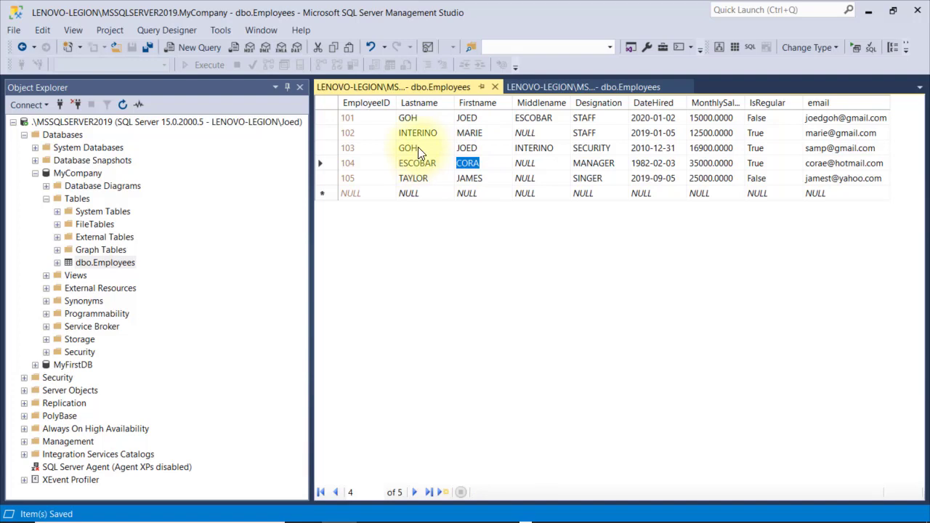
{"action": "left_click", "coordinate": [529, 145]}
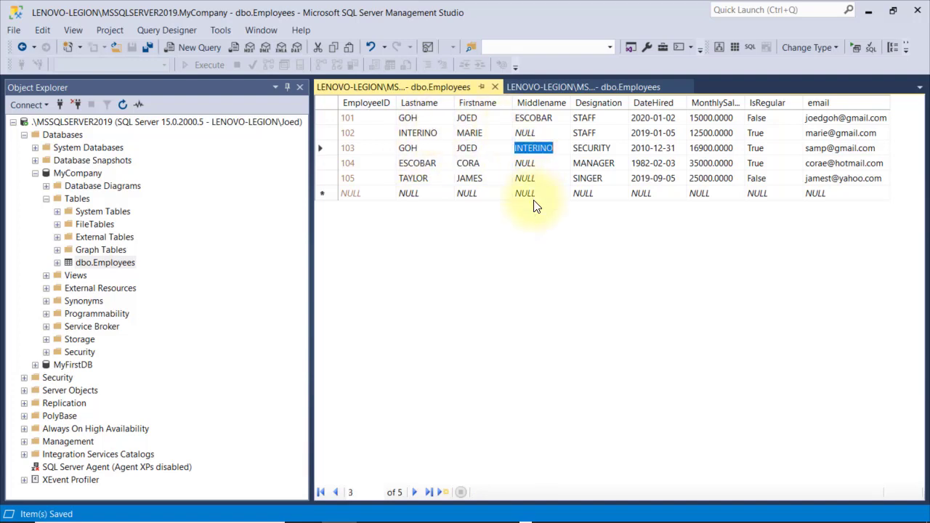
{"action": "type", "text": "ESCOBAR"}
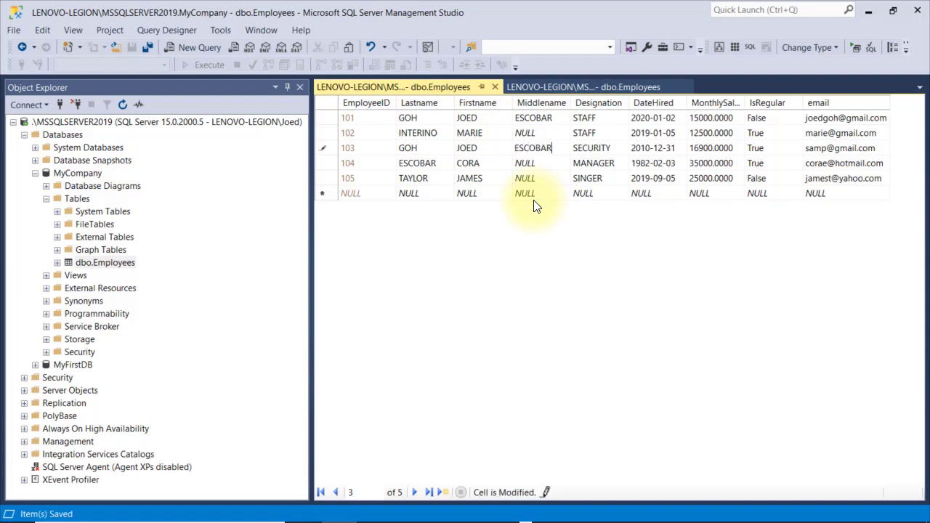
{"action": "key", "text": "Return"}
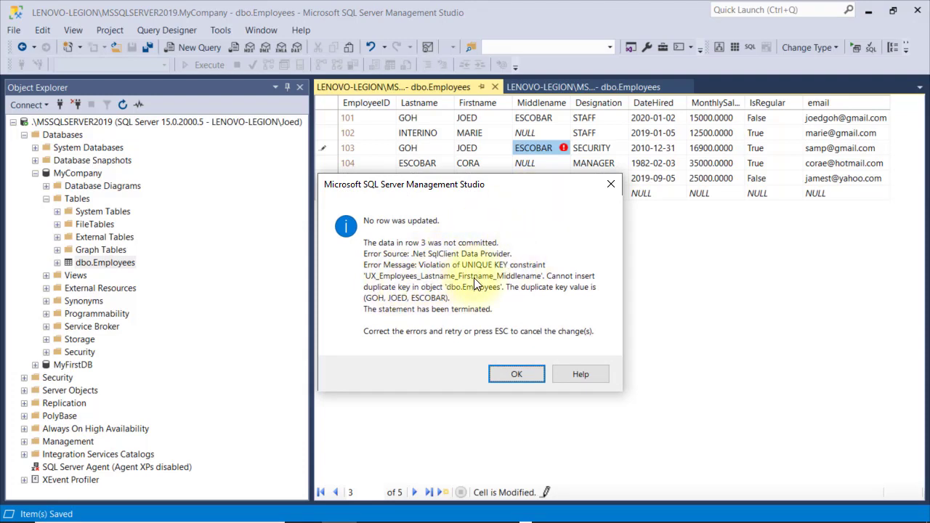
{"action": "left_click", "coordinate": [507, 379]}
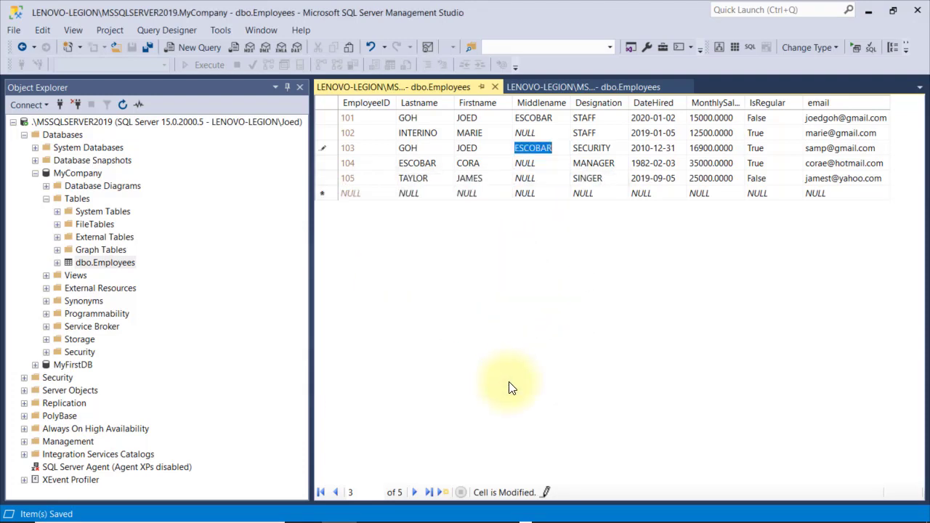
Restore row 103's middle name and first name to earlier values
{"action": "type", "text": "INTERINO"}
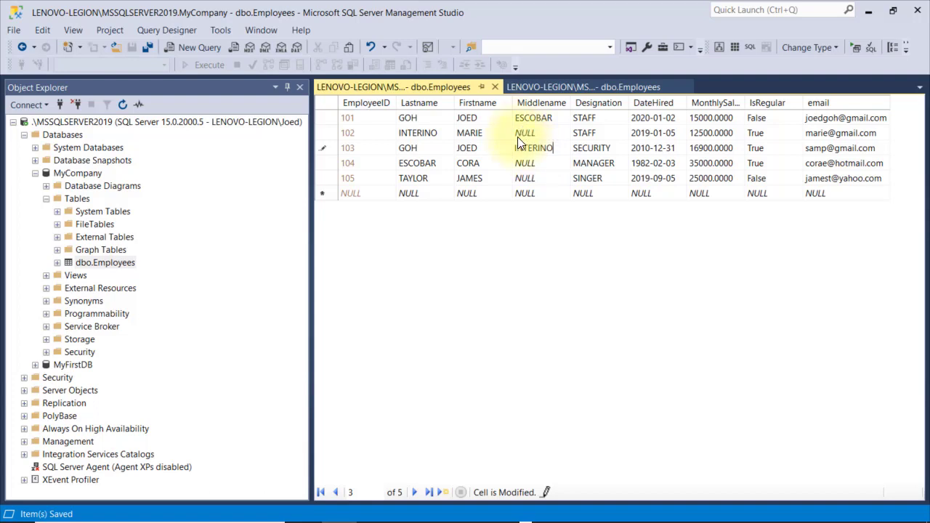
{"action": "left_click", "coordinate": [497, 150]}
{"action": "type", "text": "MARC"}
{"action": "key", "text": "Return"}
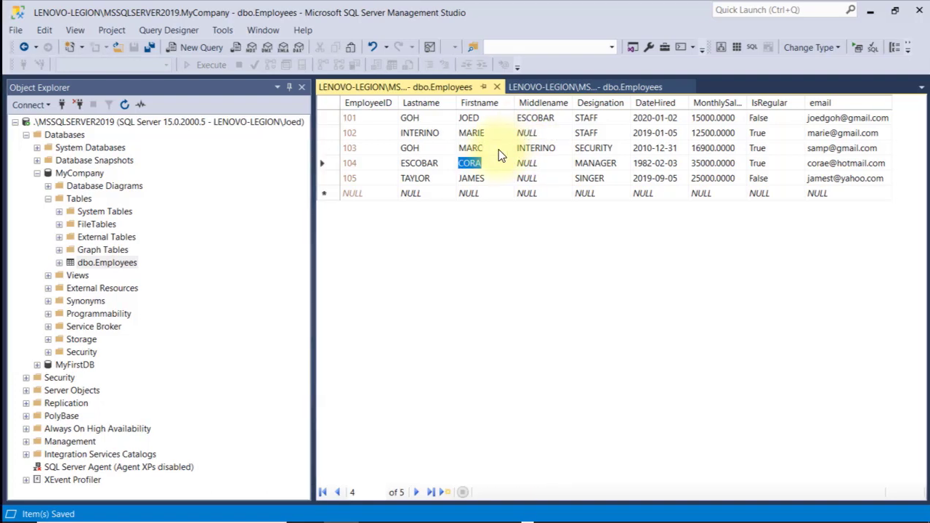
Give the Designation column a default value of 'STAFF' and save the table
{"action": "left_click", "coordinate": [497, 87]}
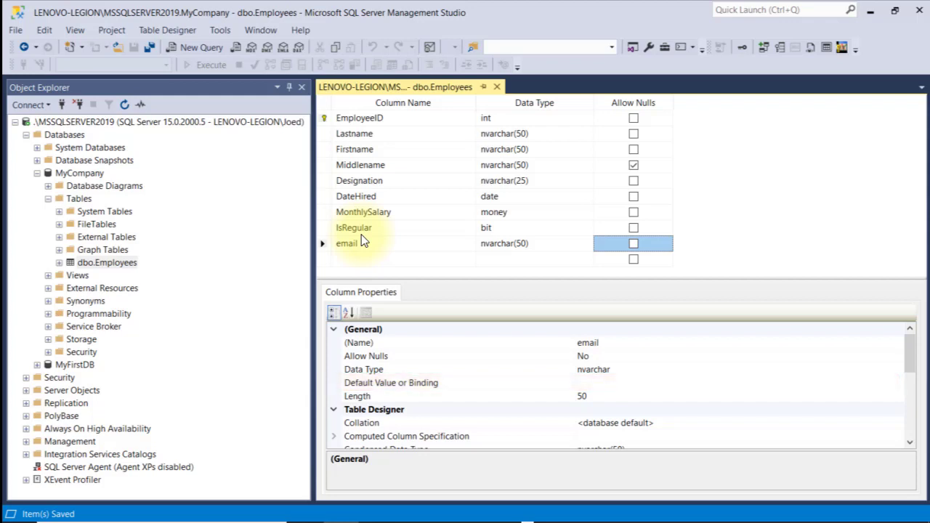
{"action": "left_click", "coordinate": [328, 181]}
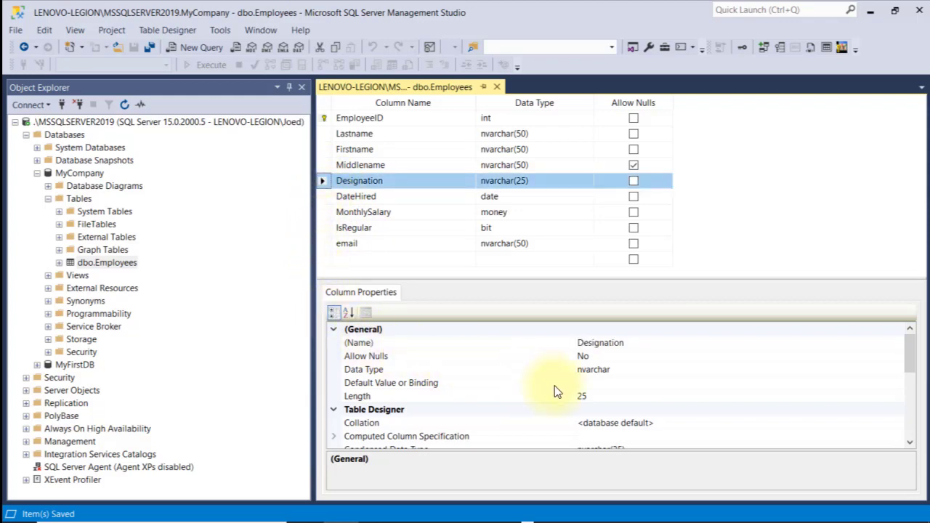
{"action": "left_click", "coordinate": [348, 382]}
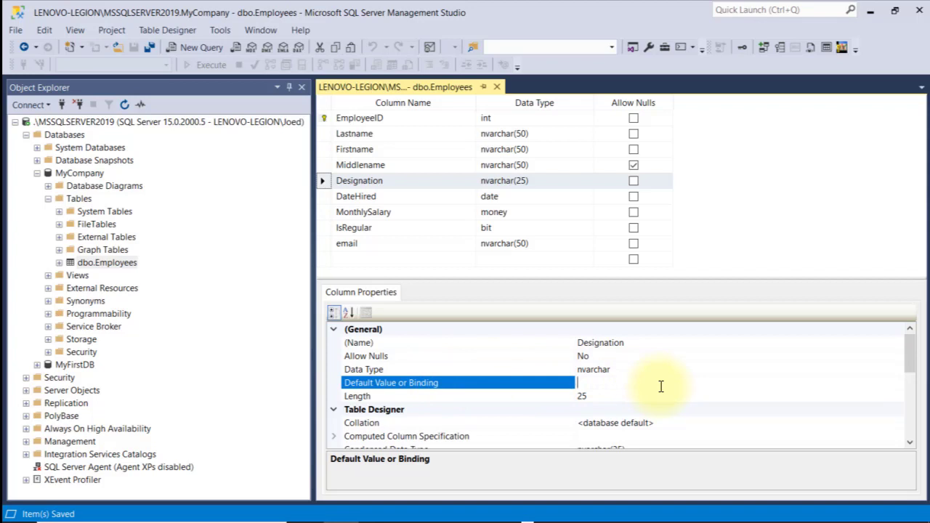
{"action": "type", "text": "'STAFF"}
{"action": "left_click", "coordinate": [131, 48]}
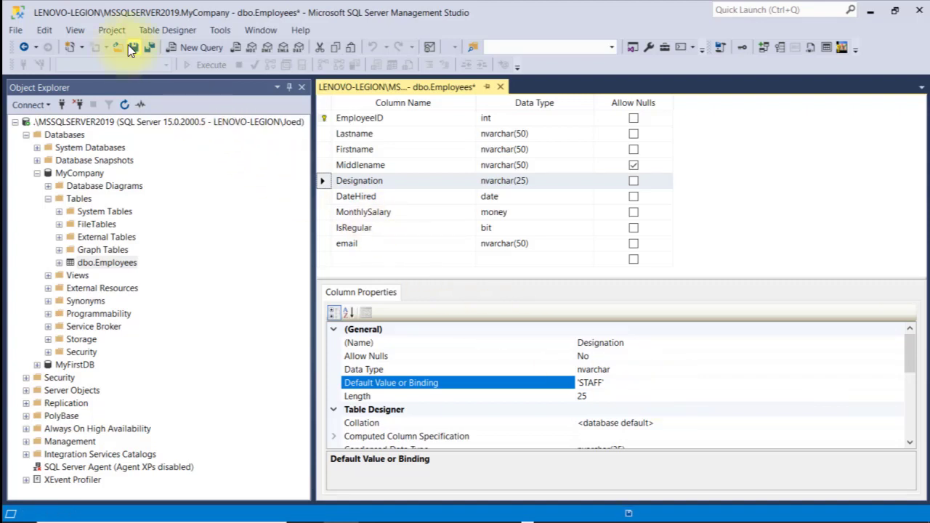
Open the Employees table with Edit Top 200 Rows to add a new row
{"action": "right_click", "coordinate": [107, 262]}
{"action": "left_click", "coordinate": [142, 272]}
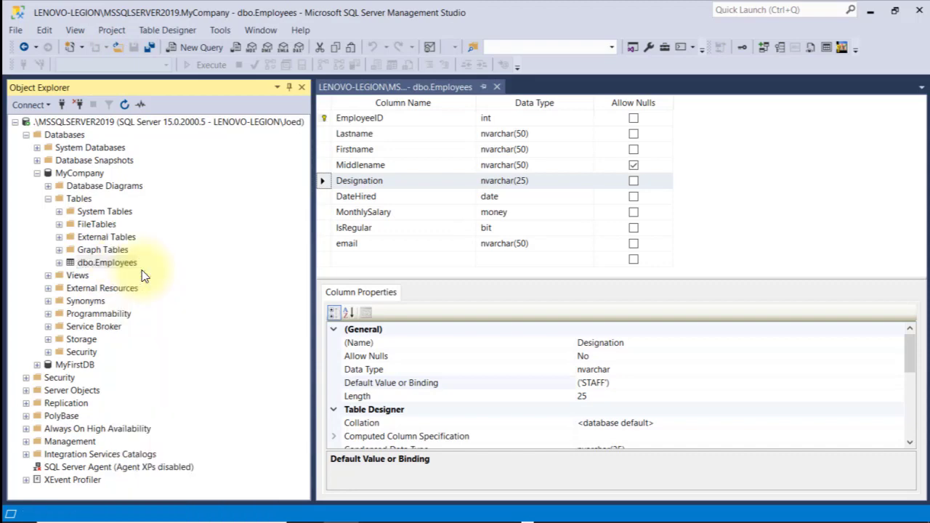
{"action": "left_click", "coordinate": [410, 193]}
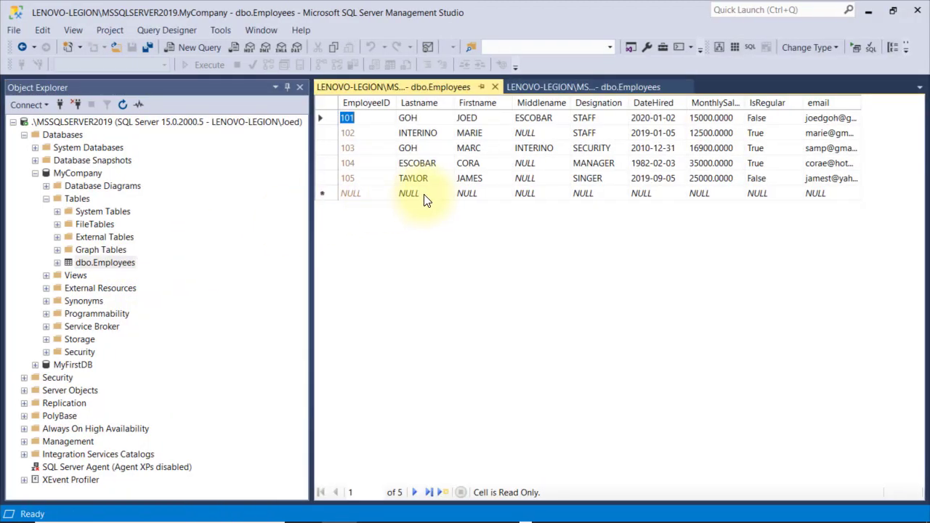
Add an employee row with a last name, first name, hire date 2020-05-05, salary 10000, IsRegular False and an email
{"action": "key", "text": "Tab"}
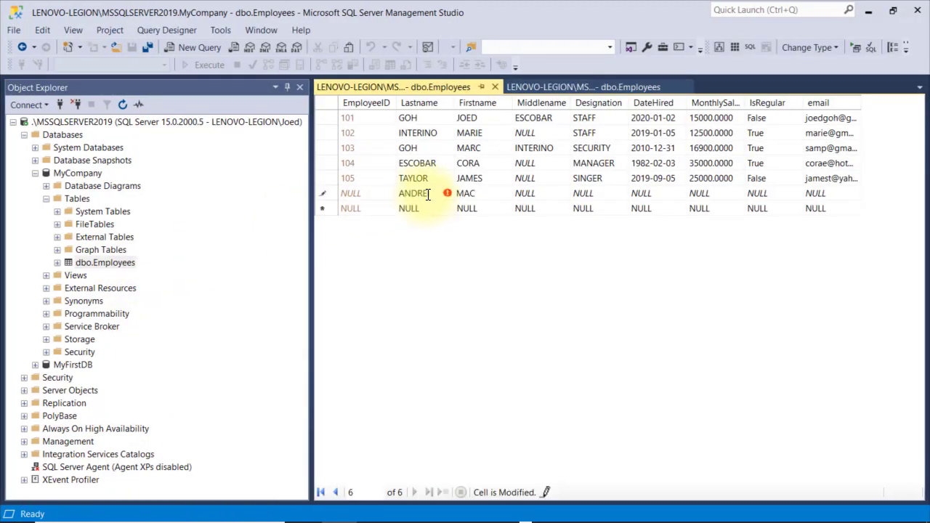
{"action": "key", "text": "Tab"}
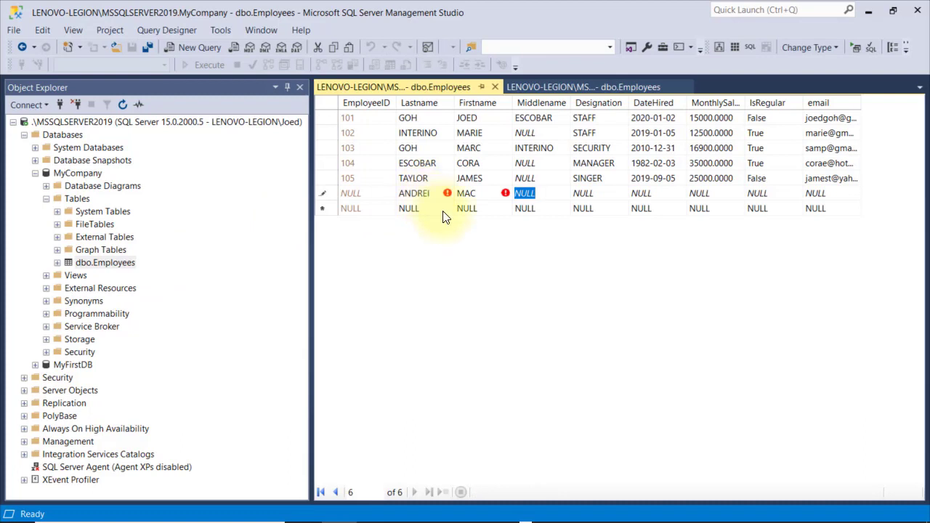
{"action": "key", "text": "Tab"}
{"action": "key", "text": "Tab"}
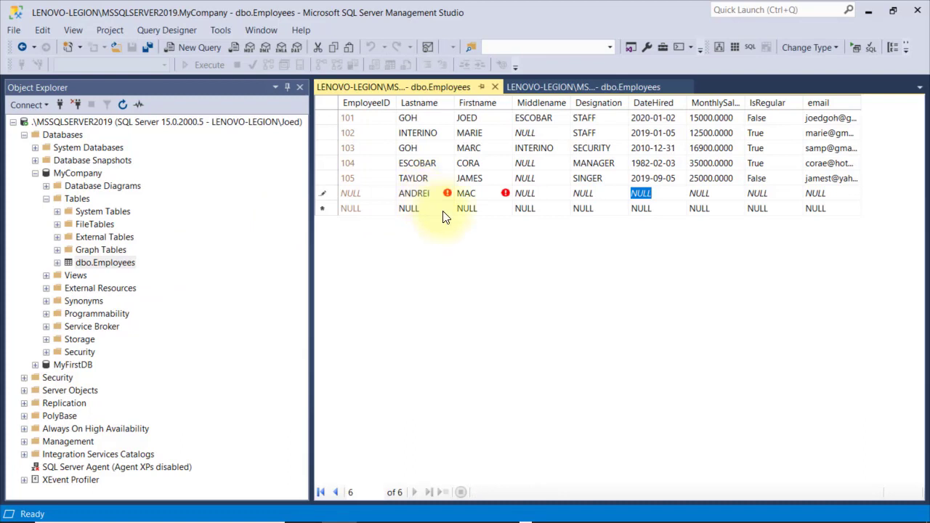
{"action": "type", "text": "2020-05-05"}
{"action": "key", "text": "Tab"}
{"action": "type", "text": "10000"}
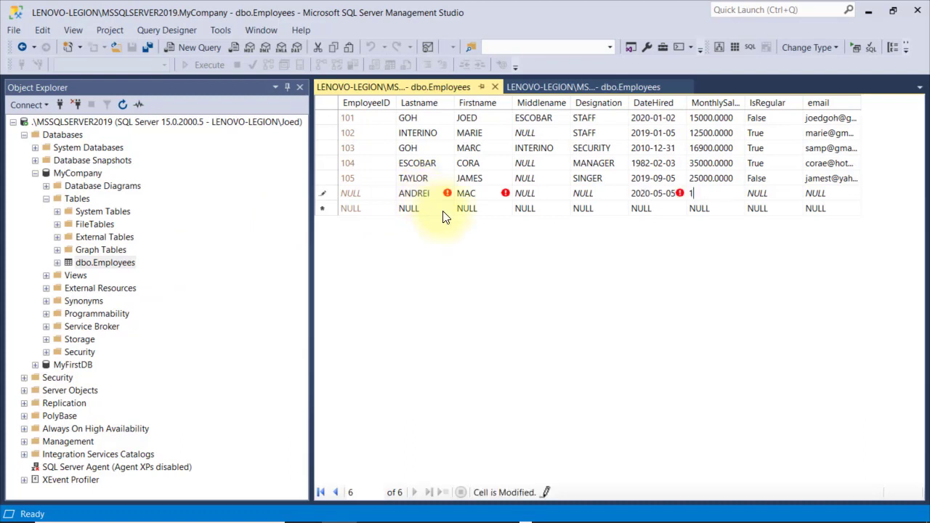
{"action": "key", "text": "Tab"}
{"action": "type", "text": "False"}
{"action": "key", "text": "Tab"}
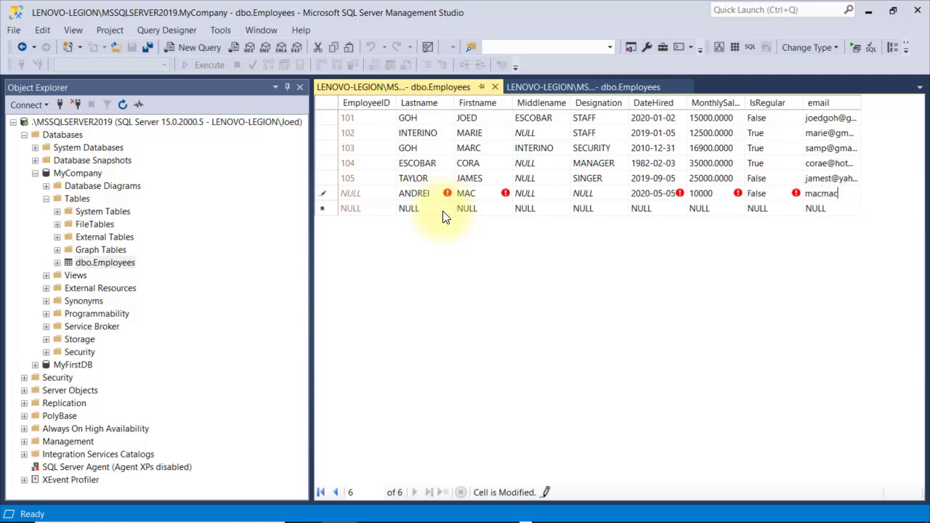
{"action": "key", "text": "Return"}
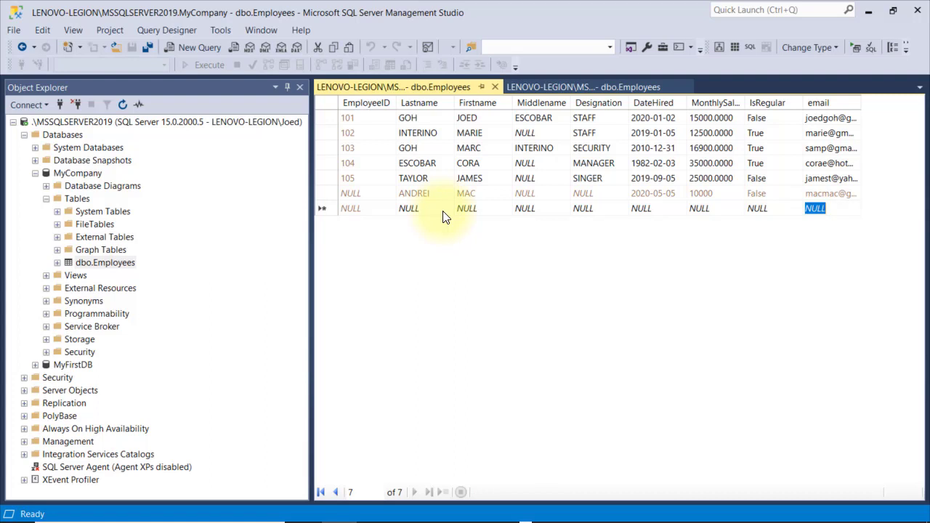
Re-run the query so new row 106 shows Designation defaulting to STAFF
{"action": "right_click", "coordinate": [376, 201]}
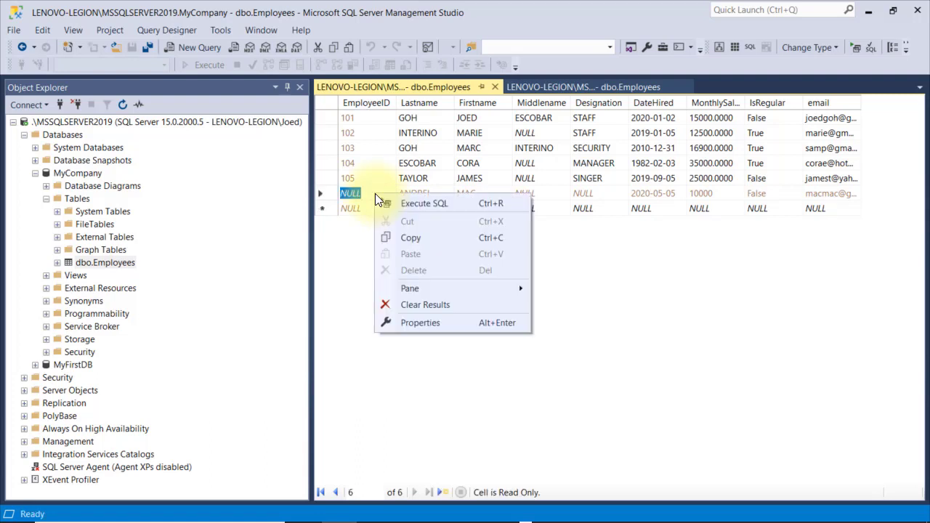
{"action": "left_click", "coordinate": [412, 206]}
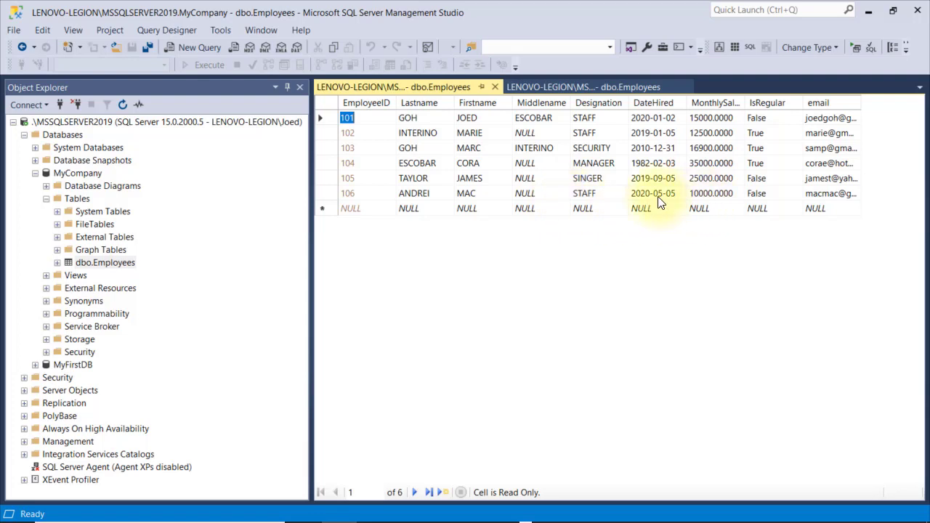
{"action": "left_click", "coordinate": [620, 86]}
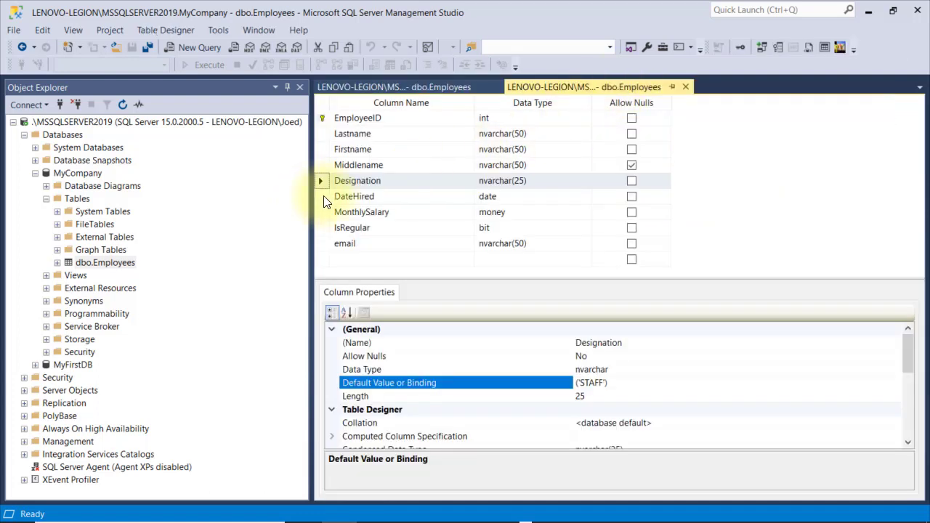
Set MonthlySalary's default to 10000 and DateHired's default to GETDATE(), then save the design
{"action": "left_click", "coordinate": [323, 210]}
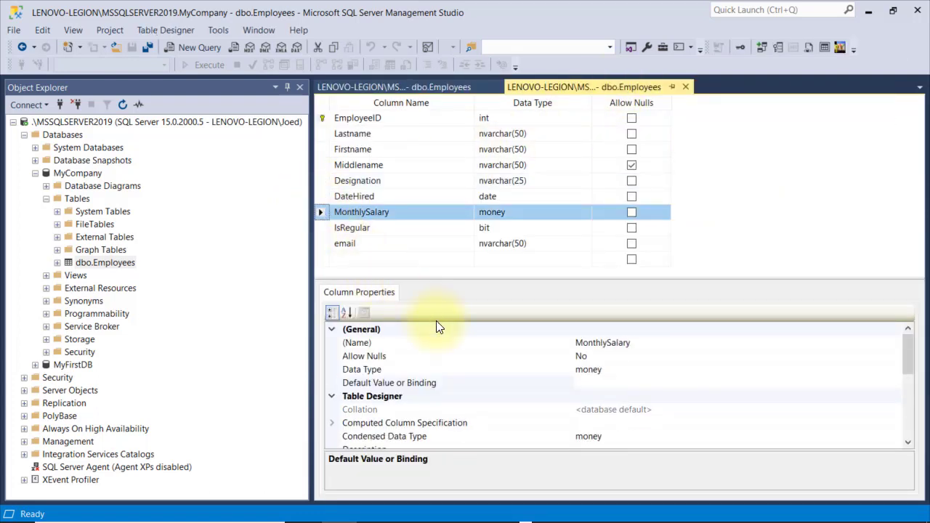
{"action": "left_click", "coordinate": [590, 384]}
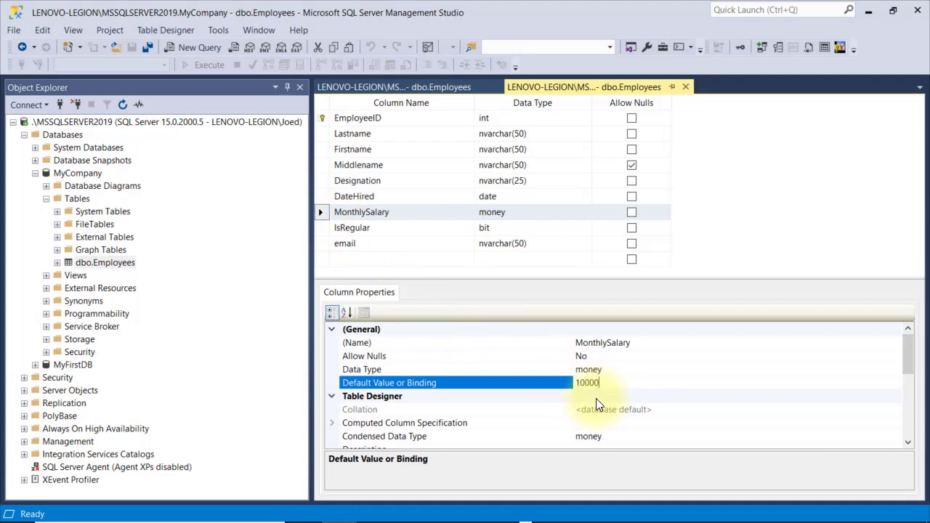
{"action": "key", "text": "Return"}
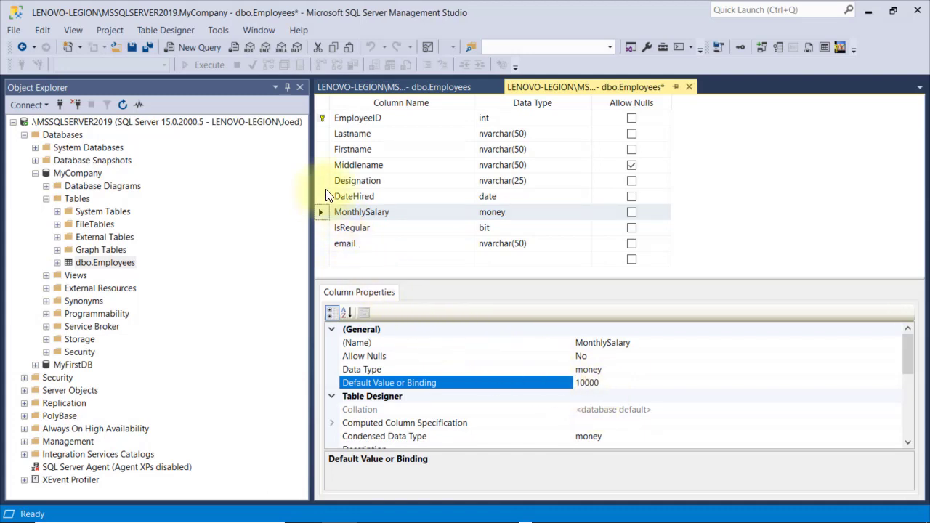
{"action": "left_click", "coordinate": [320, 196]}
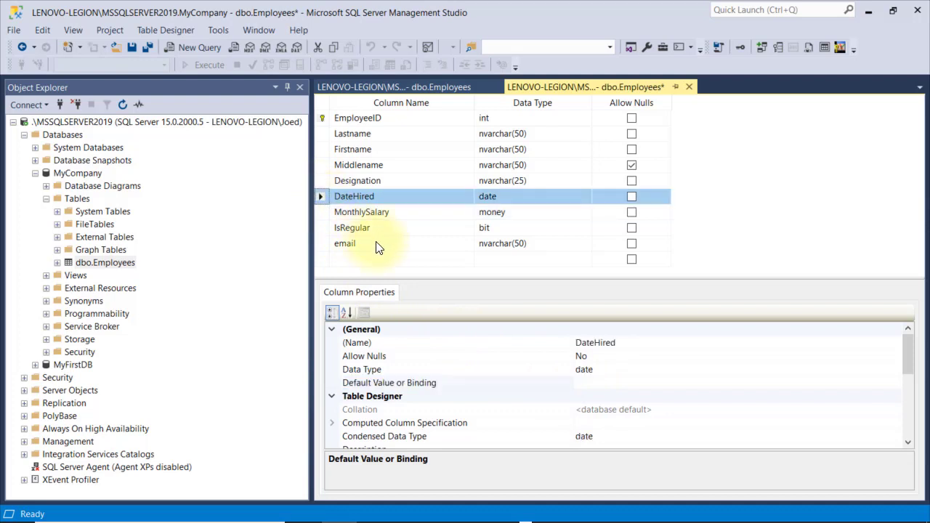
{"action": "left_click", "coordinate": [590, 382]}
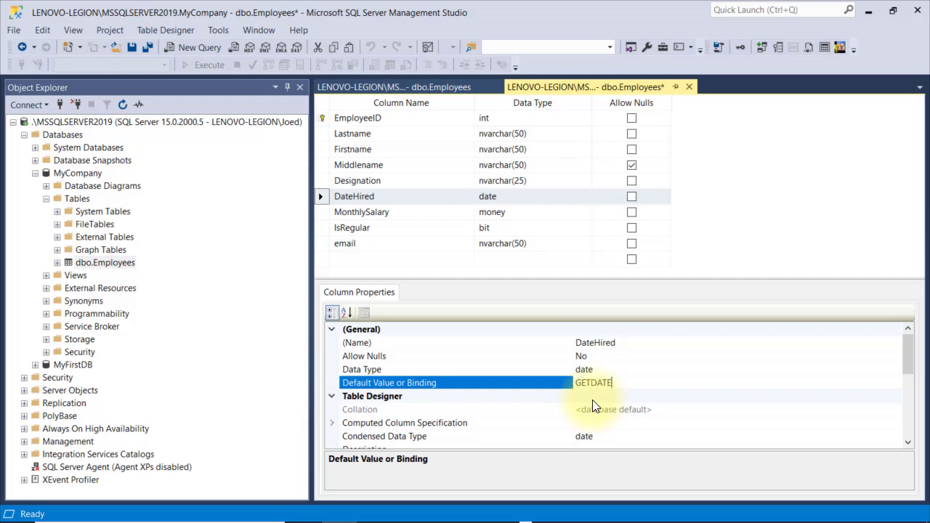
{"action": "type", "text": "("}
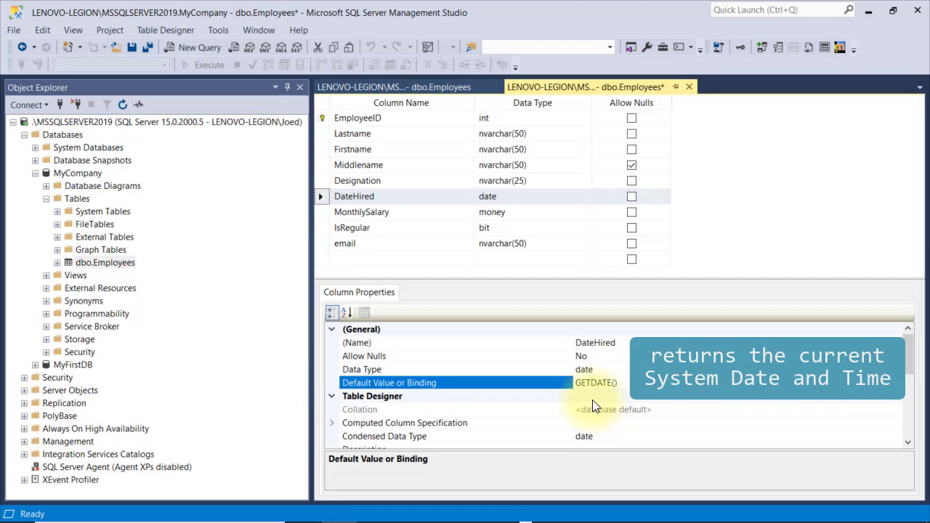
{"action": "left_click", "coordinate": [132, 49]}
Add an employee row with only last name, first name, IsRegular False and an email address
{"action": "left_click", "coordinate": [403, 88]}
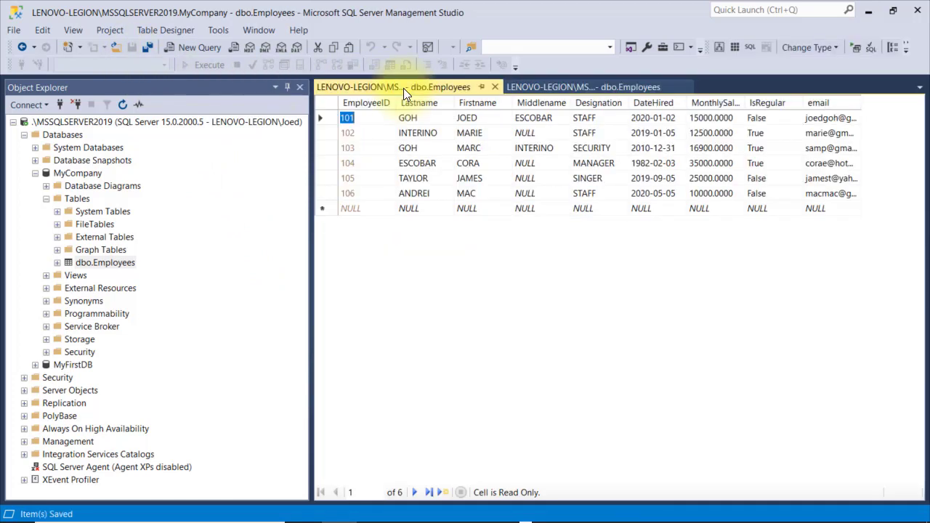
{"action": "left_click", "coordinate": [439, 210]}
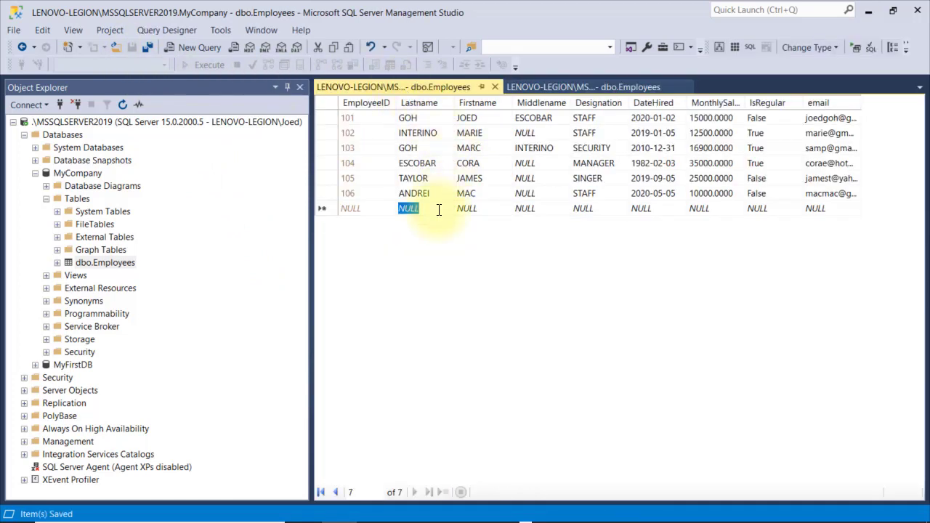
{"action": "key", "text": "Tab"}
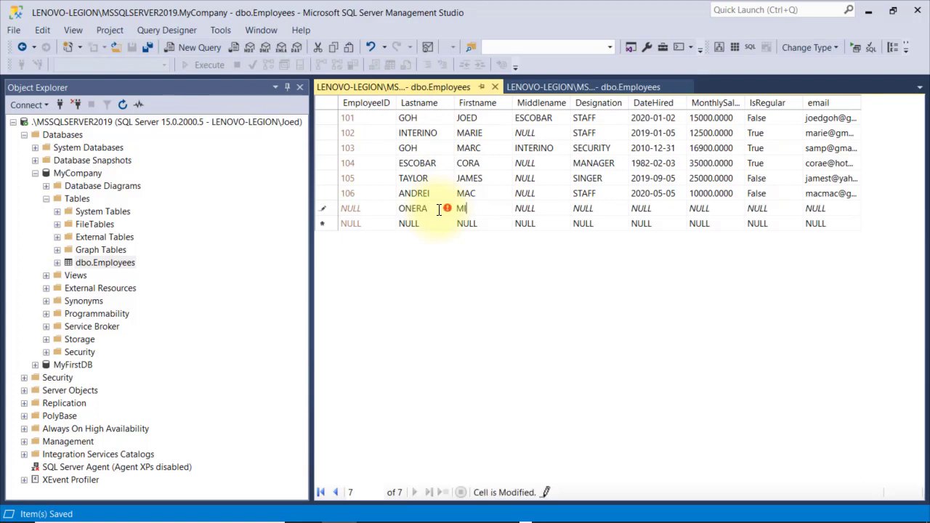
{"action": "key", "text": "Tab"}
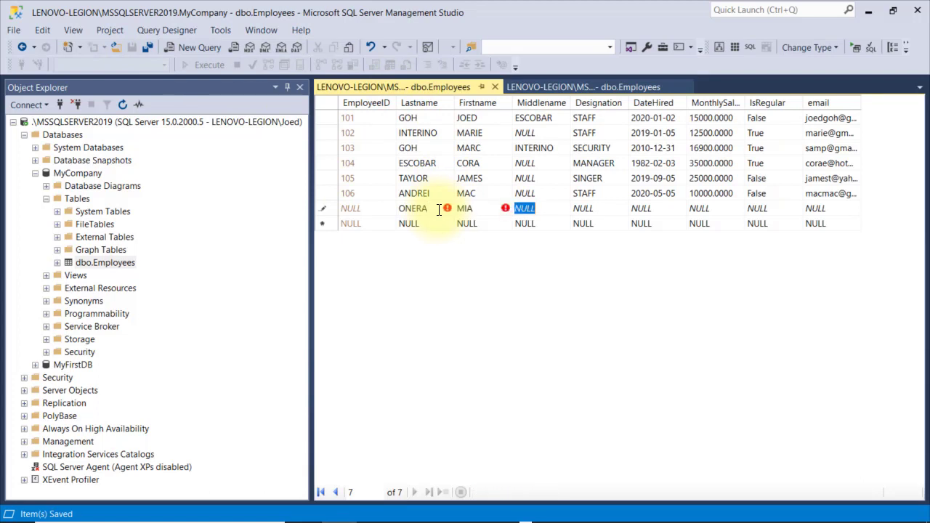
{"action": "key", "text": "Tab"}
{"action": "key", "text": "Tab"}
{"action": "key", "text": "Tab"}
{"action": "key", "text": "Tab"}
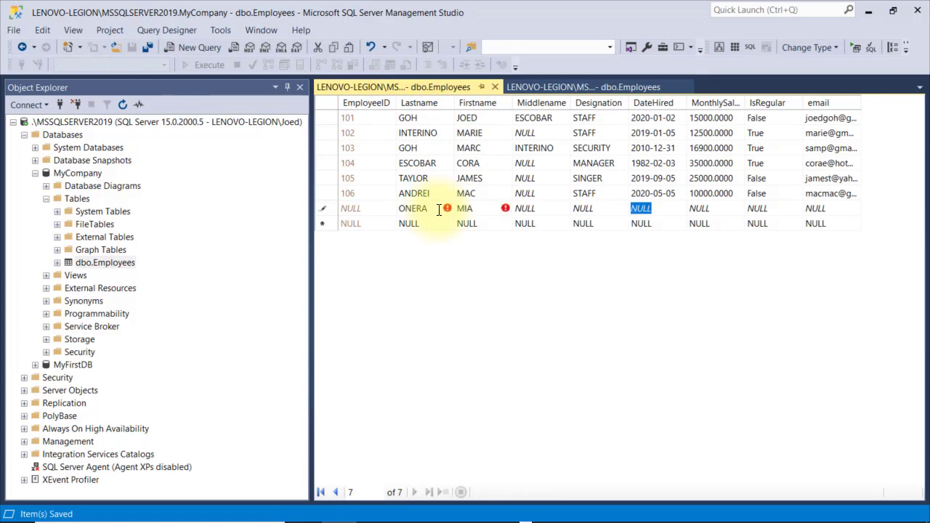
{"action": "type", "text": "False"}
{"action": "key", "text": "Tab"}
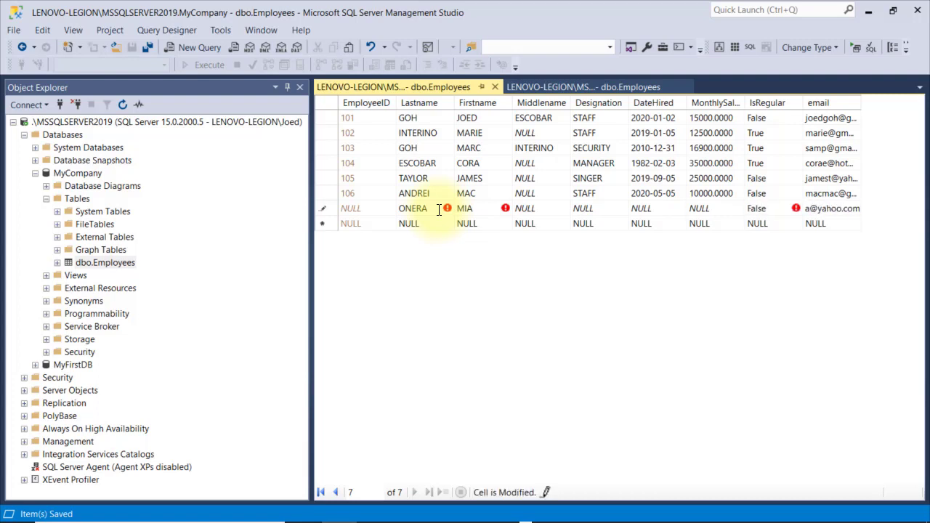
{"action": "key", "text": "Return"}
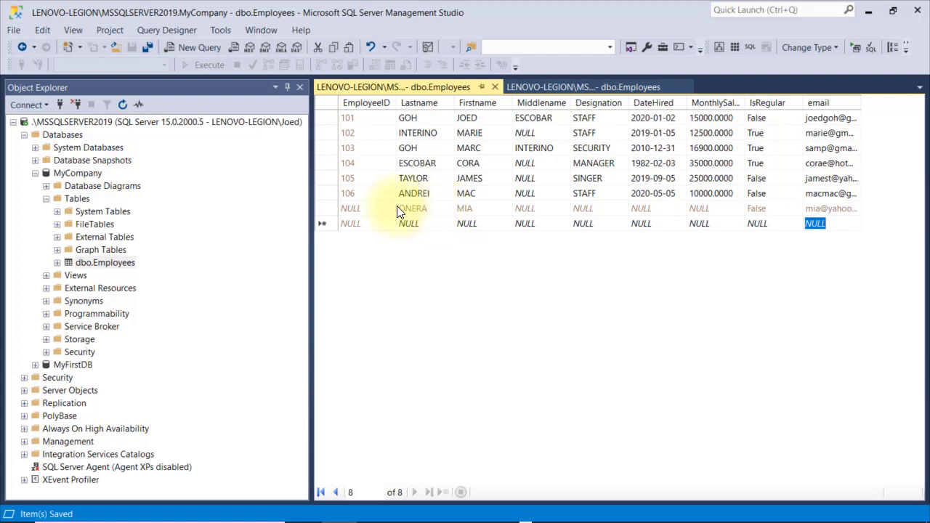
Refresh the rows to show row 107's defaults, then edit its salary and restore 10000
{"action": "right_click", "coordinate": [337, 207]}
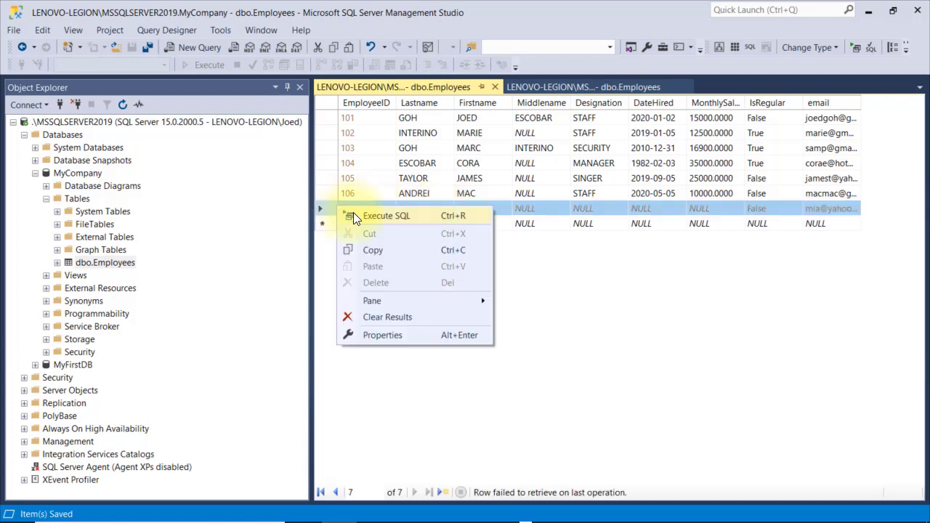
{"action": "left_click", "coordinate": [354, 216]}
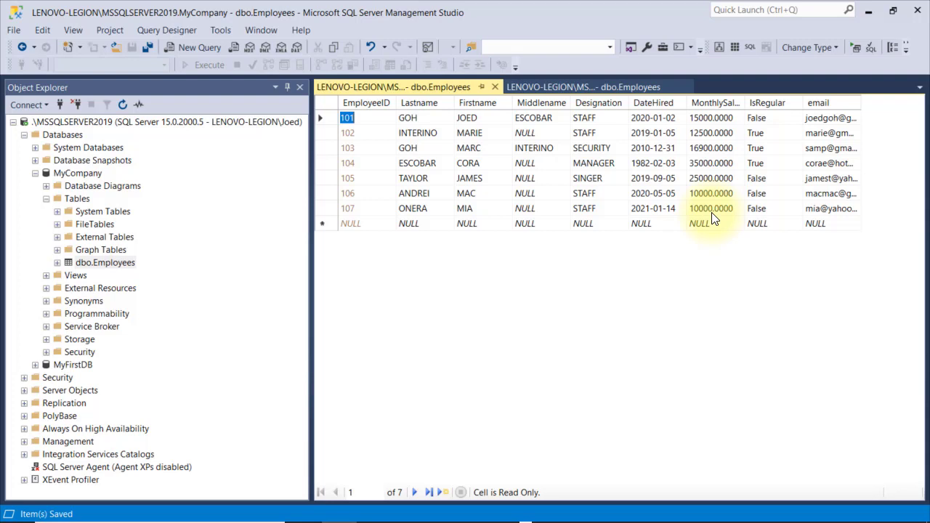
{"action": "left_click", "coordinate": [712, 213]}
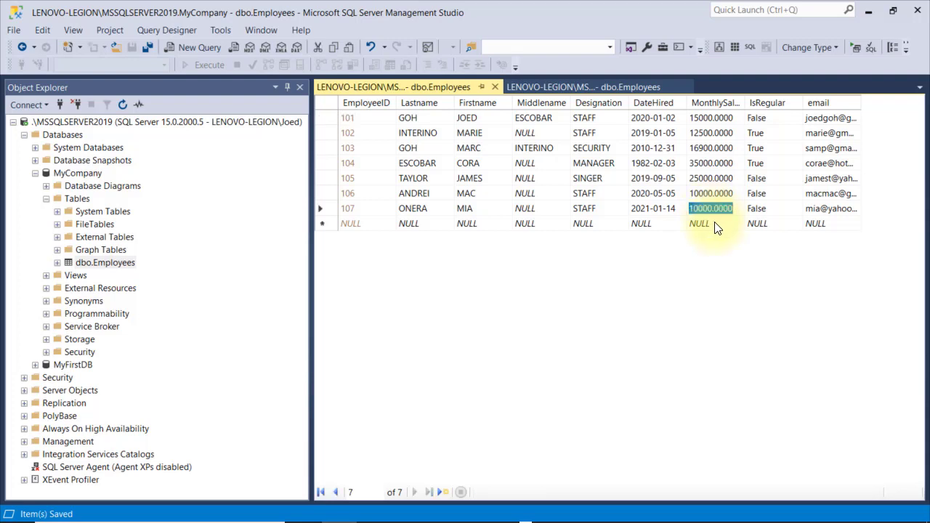
{"action": "left_click", "coordinate": [712, 212]}
{"action": "type", "text": "00"}
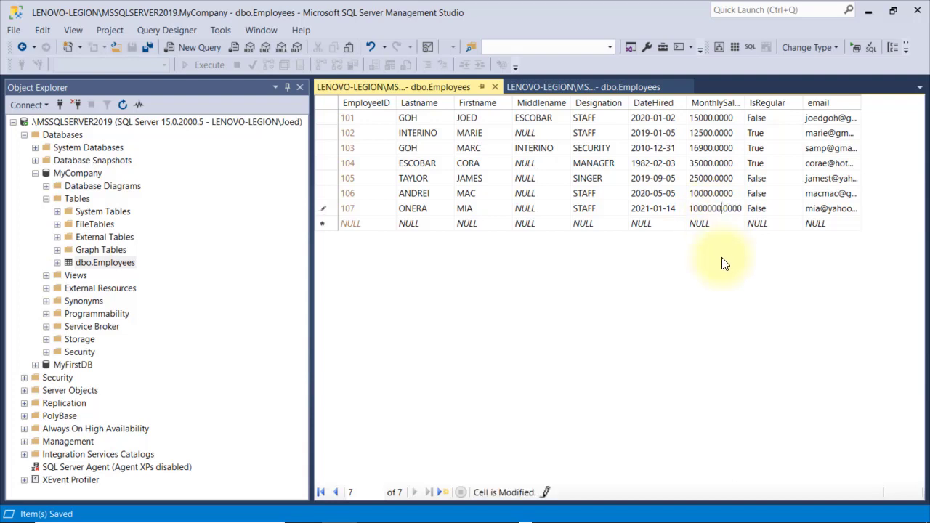
{"action": "key", "text": "Down"}
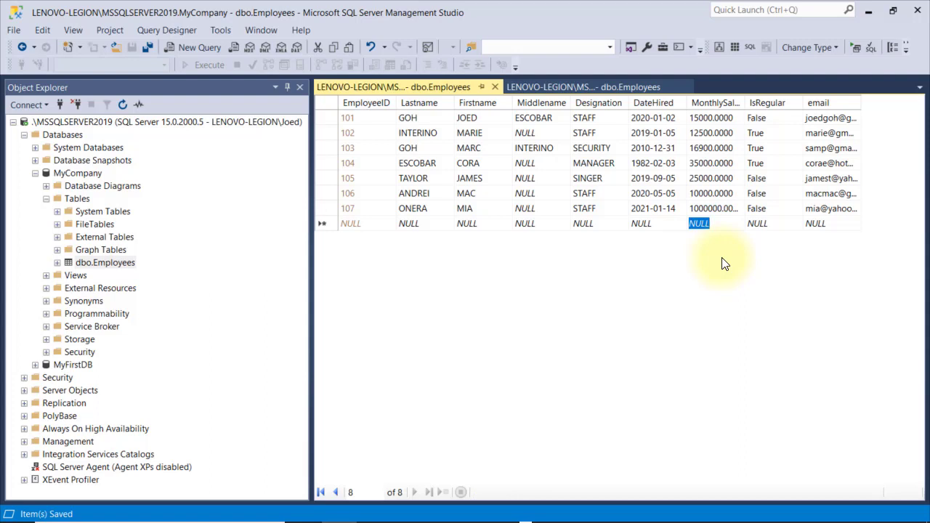
{"action": "left_click", "coordinate": [709, 210]}
{"action": "type", "text": "10000"}
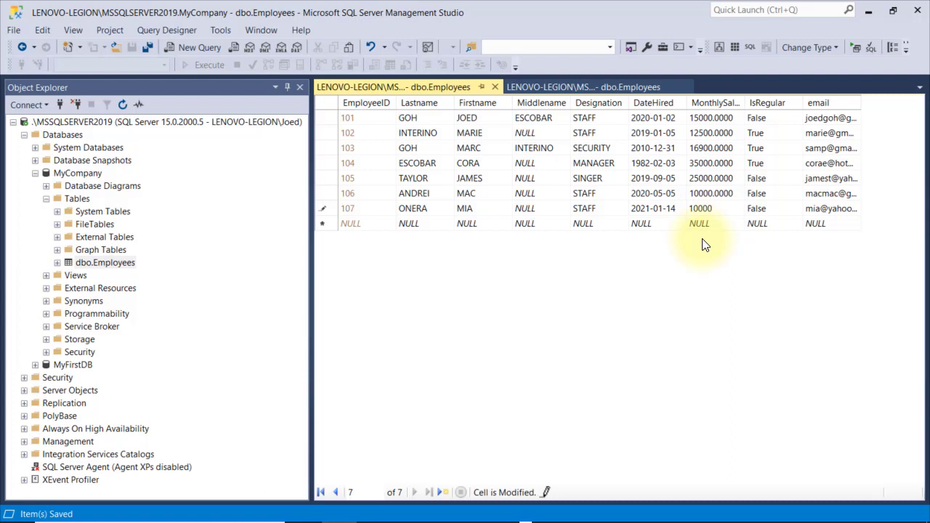
{"action": "key", "text": "Down"}
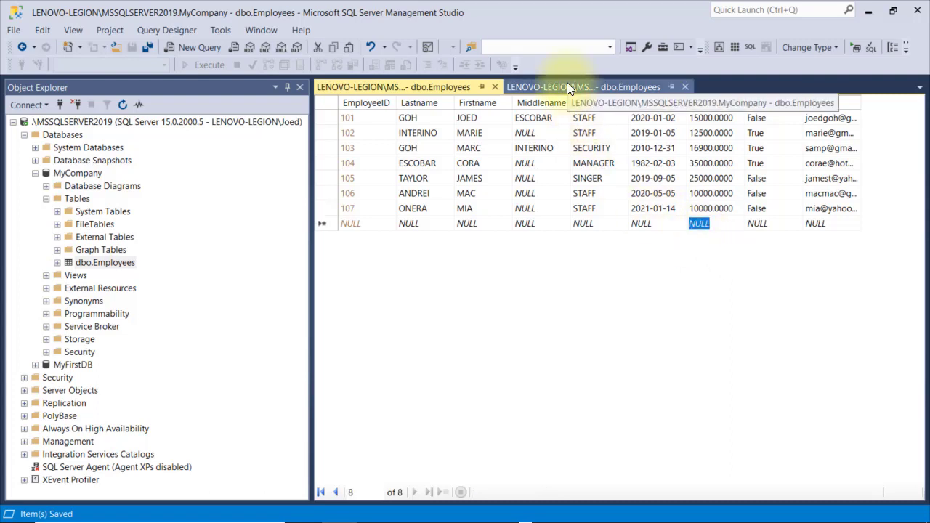
Create a new check constraint on Employees named CK_Employees_MonthlySalary
{"action": "left_click", "coordinate": [568, 87]}
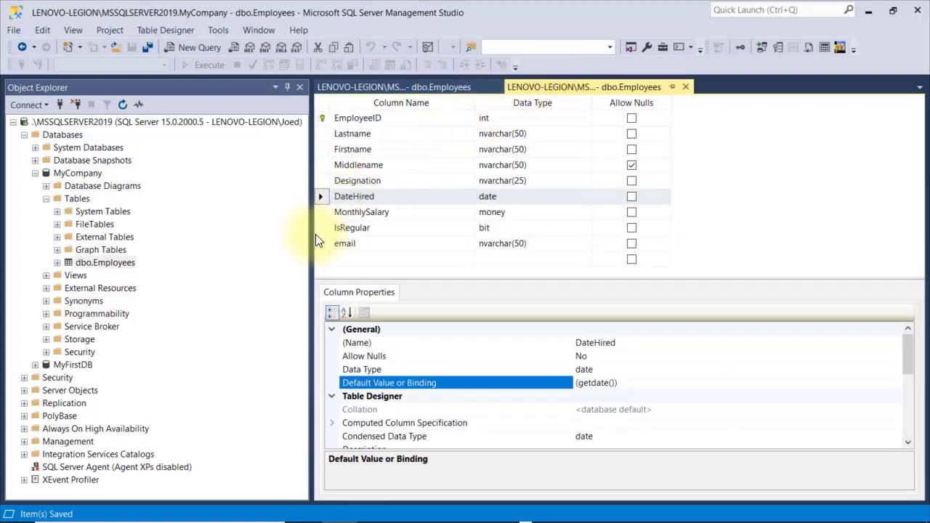
{"action": "left_click", "coordinate": [322, 213]}
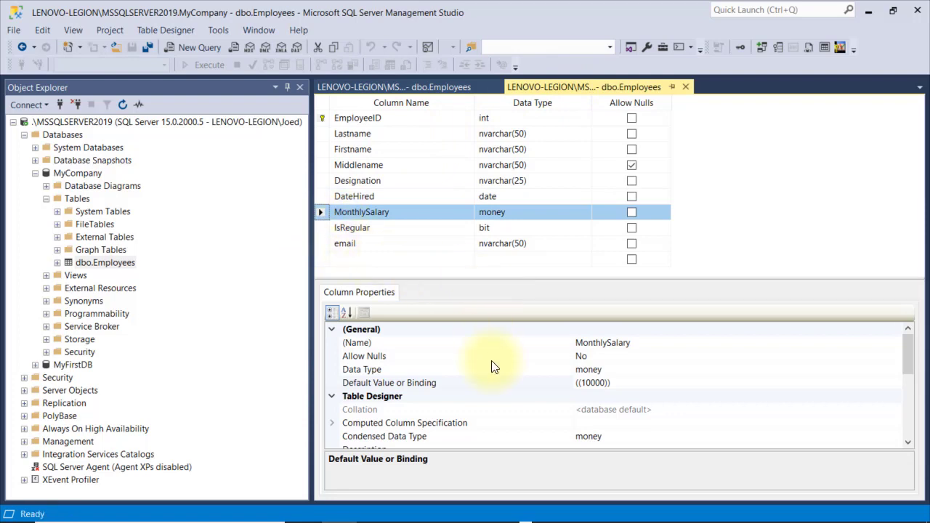
{"action": "mouse_move", "coordinate": [907, 364]}
{"action": "left_mouse_down"}
{"action": "mouse_move", "coordinate": [908, 432]}
{"action": "mouse_move", "coordinate": [916, 366]}
{"action": "left_mouse_up"}
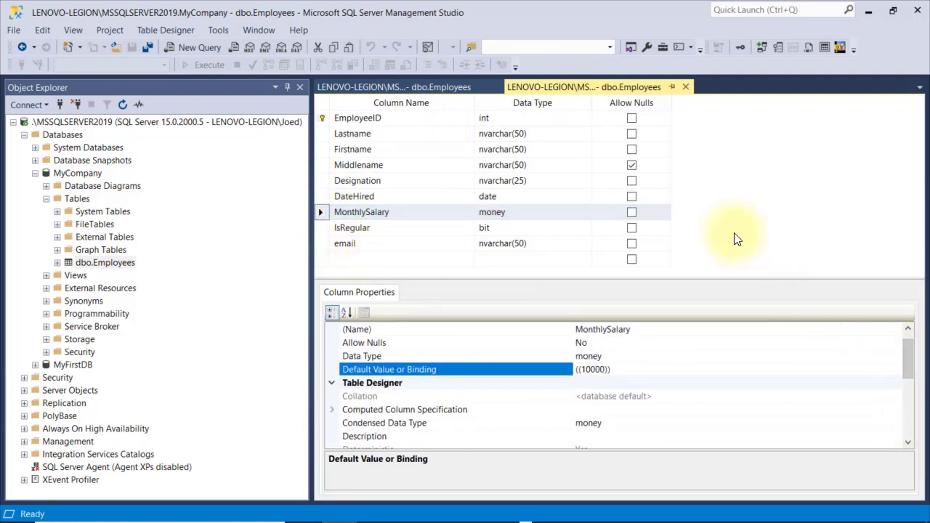
{"action": "right_click", "coordinate": [692, 211]}
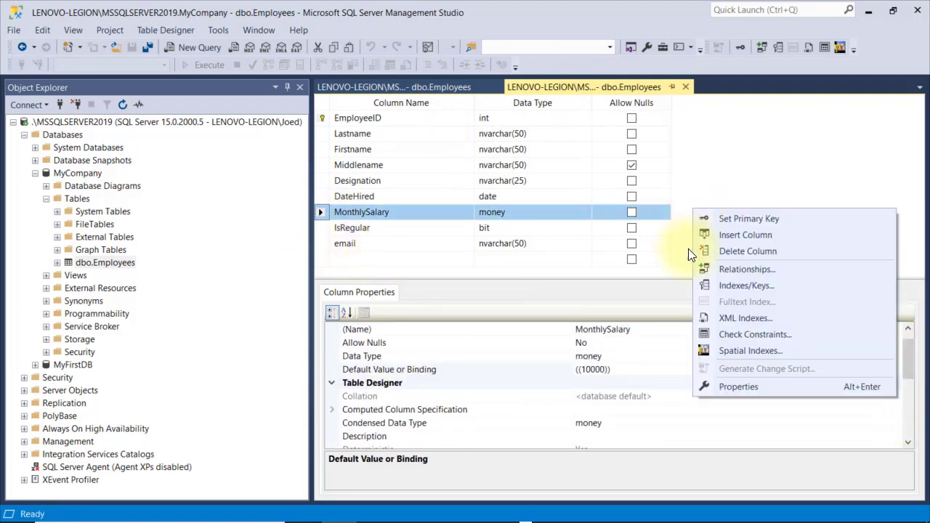
{"action": "left_click", "coordinate": [803, 339]}
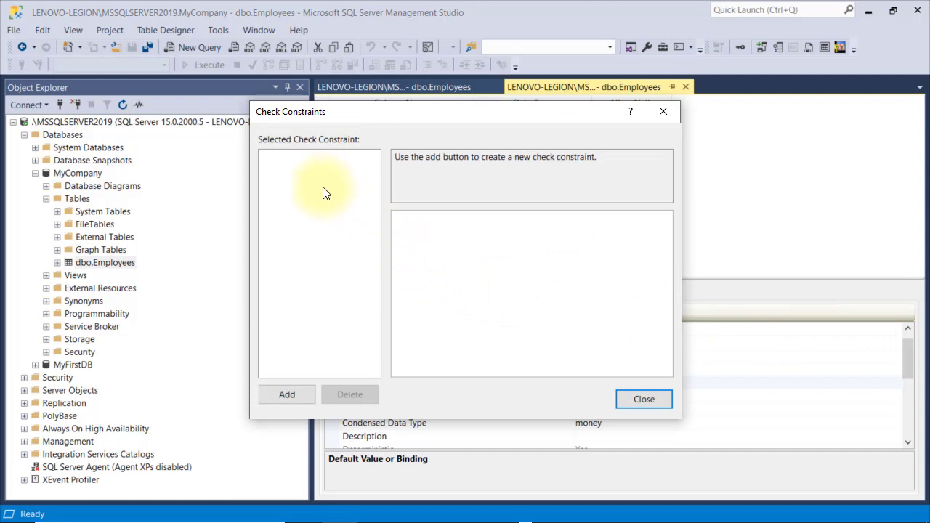
{"action": "left_click", "coordinate": [295, 394]}
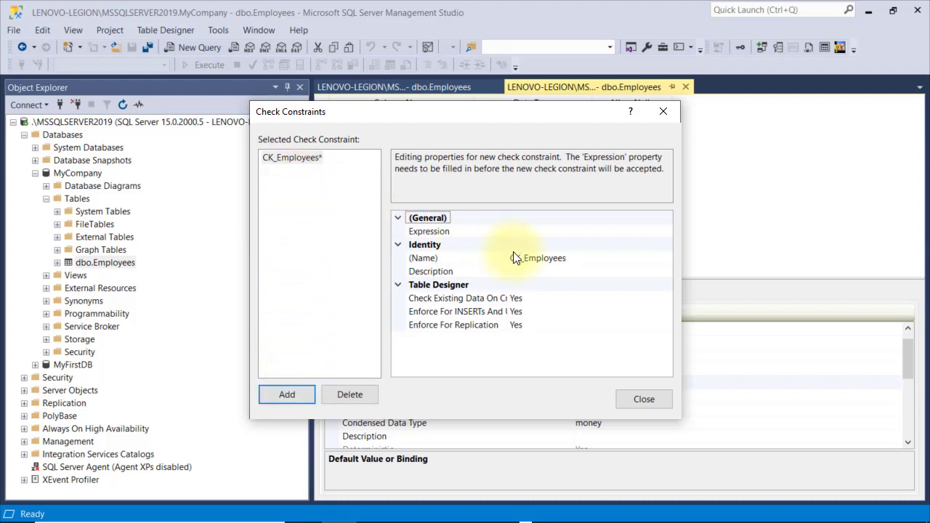
{"action": "left_click", "coordinate": [577, 260]}
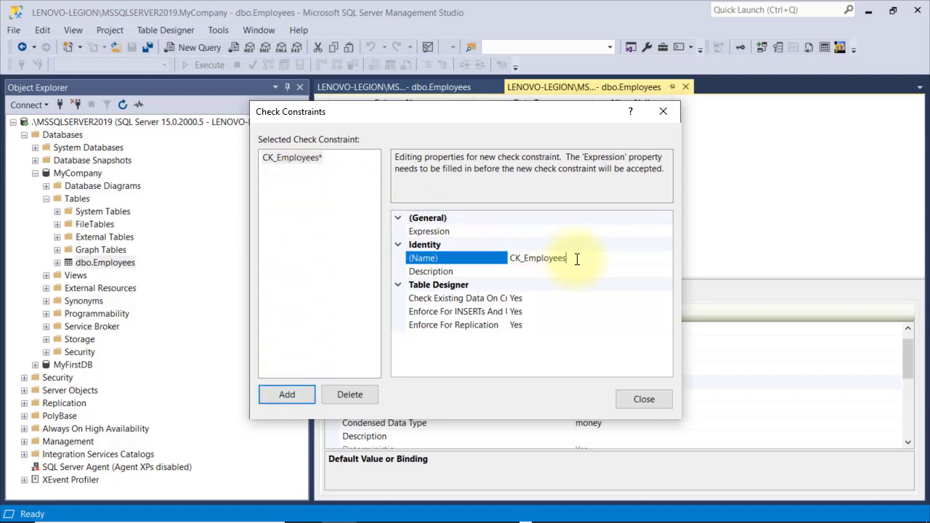
{"action": "type", "text": "_MonthlySalary"}
{"action": "left_click", "coordinate": [570, 273]}
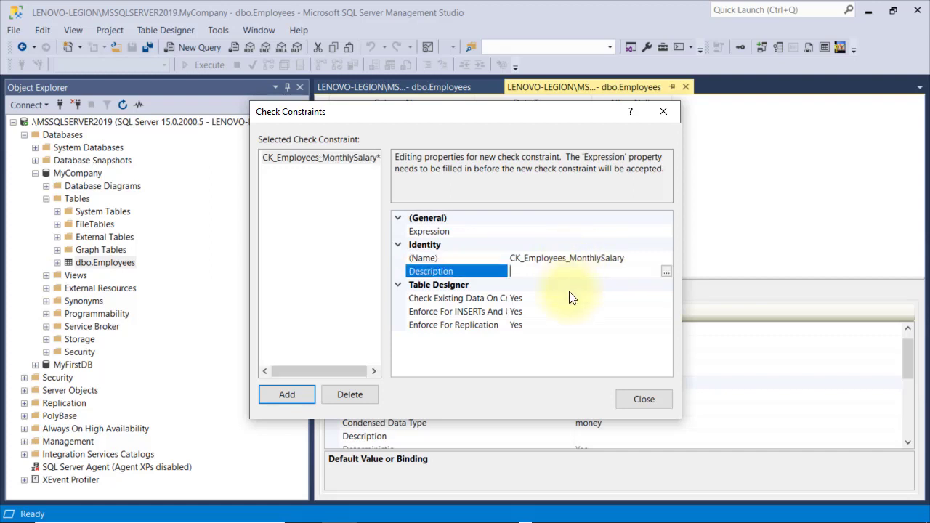
Describe it 'must be within 10,000 to 150,000 range', set expression MonthlySalary >= 10000 AND MonthlySalary <=150000, and save
{"action": "type", "text": "must be within 10,000"}
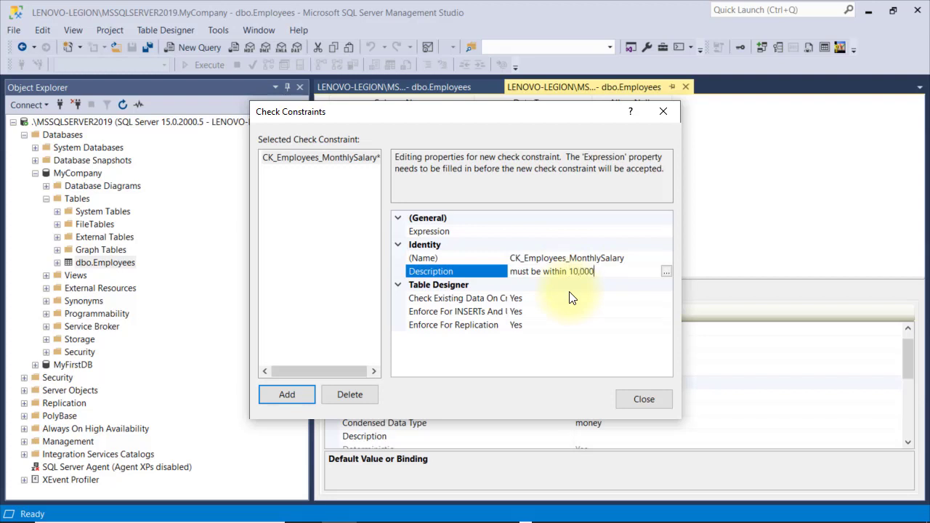
{"action": "type", "text": " to 150,000 range"}
{"action": "left_click", "coordinate": [536, 231]}
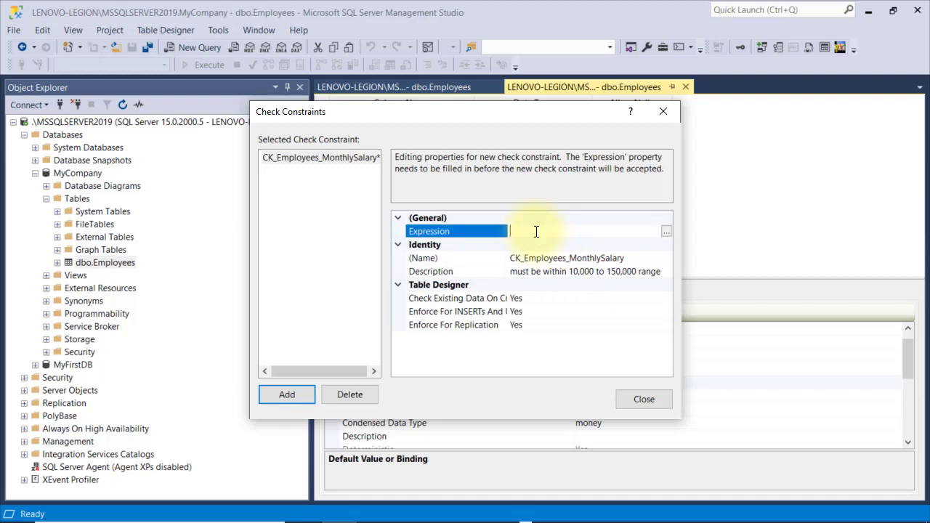
{"action": "left_click", "coordinate": [667, 231]}
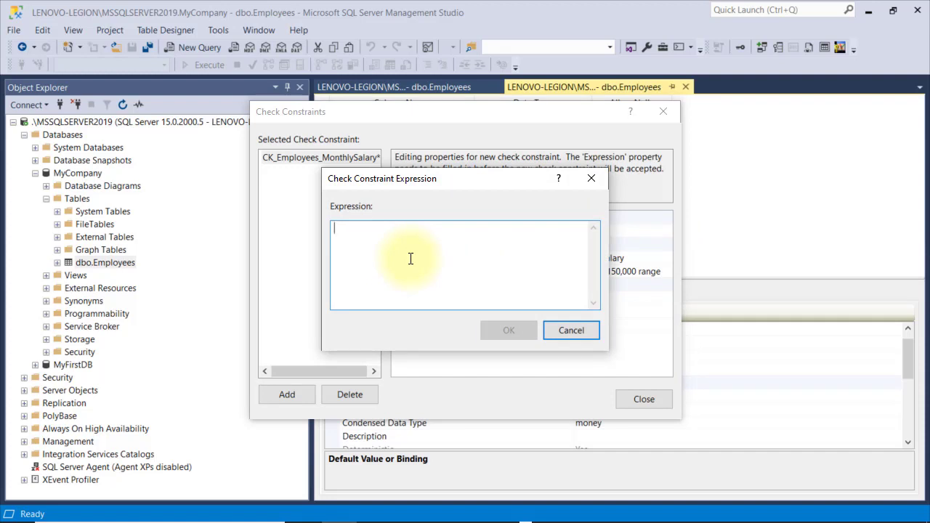
{"action": "type", "text": "MonthlySalary"}
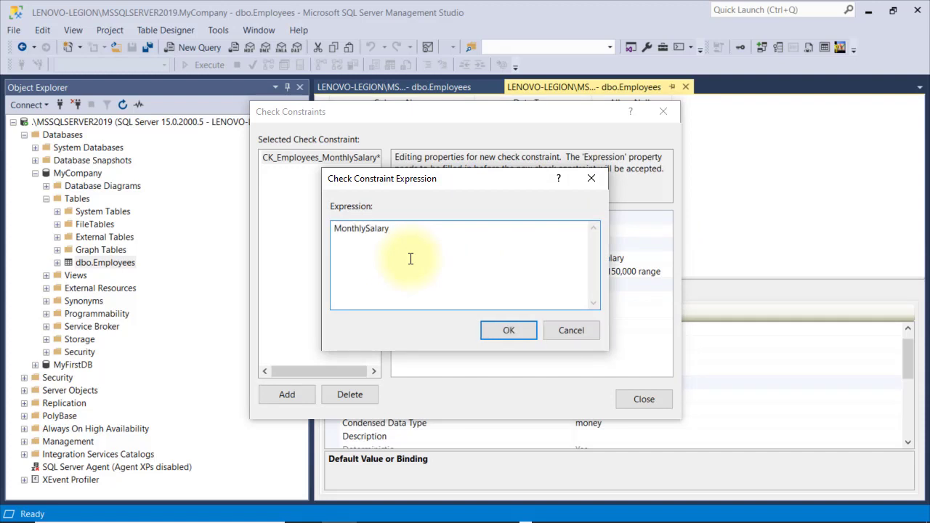
{"action": "type", "text": " >= 10000 AND MonthlySalary <=150000"}
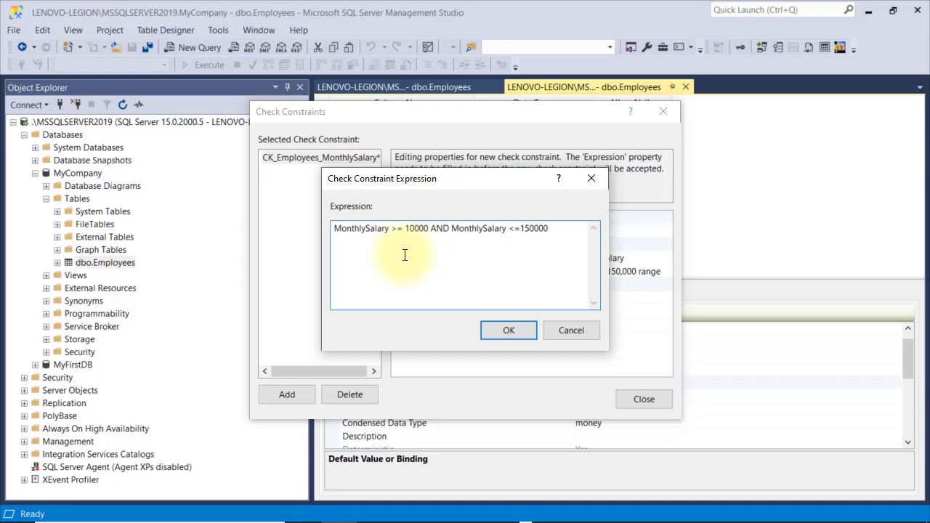
{"action": "left_click", "coordinate": [497, 328]}
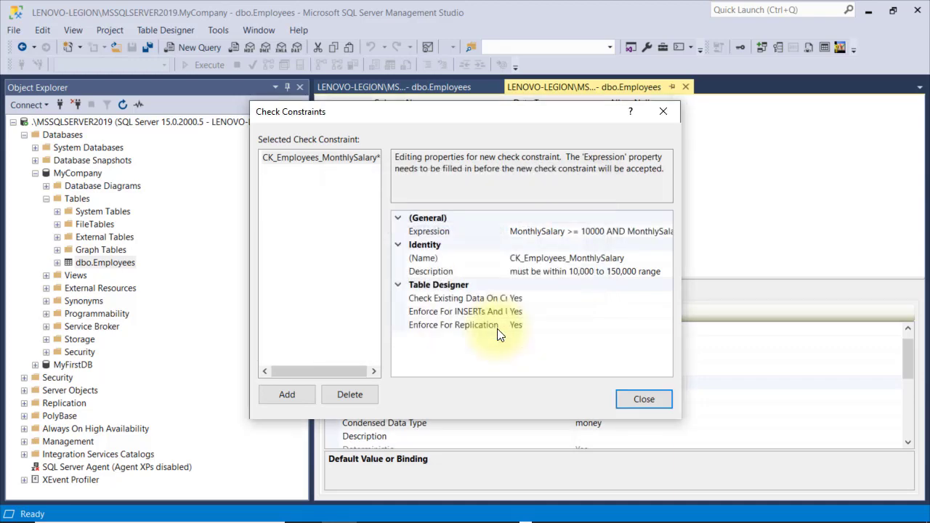
{"action": "left_click", "coordinate": [629, 397]}
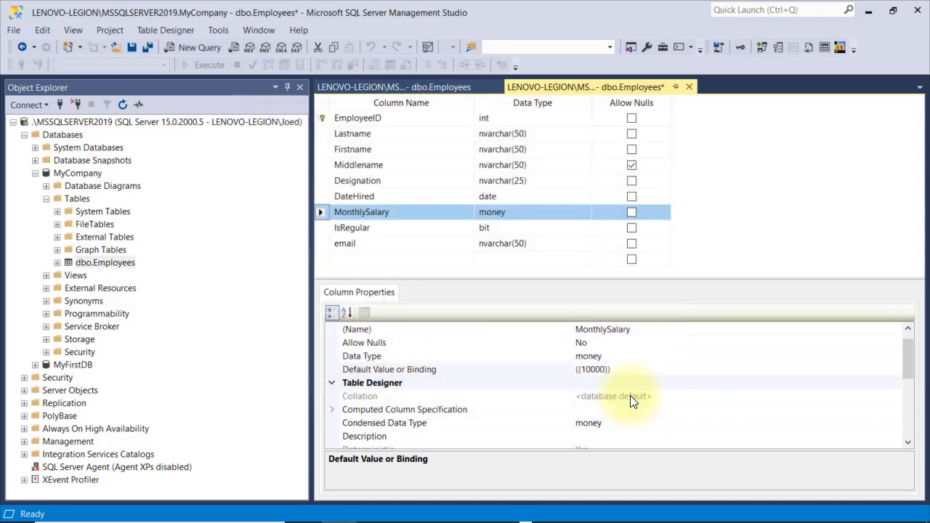
{"action": "left_click", "coordinate": [132, 48]}
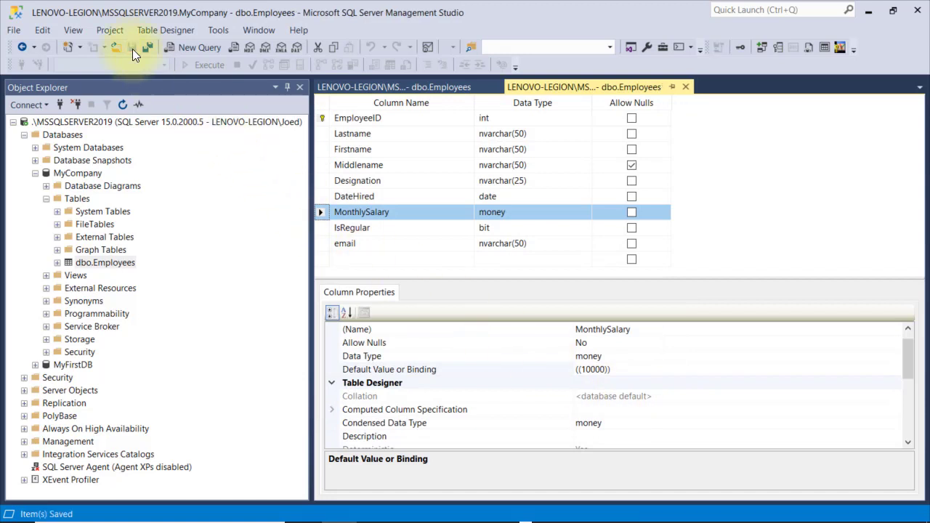
Shorten row 107's MonthlySalary to 100 to test the salary check constraint
{"action": "left_click", "coordinate": [386, 86]}
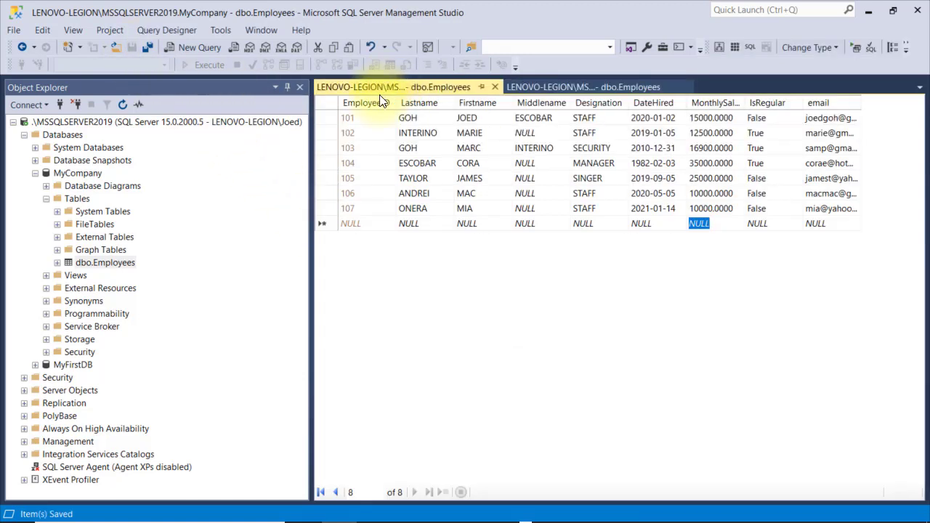
{"action": "left_click", "coordinate": [701, 209]}
{"action": "left_click", "coordinate": [707, 208]}
{"action": "key", "text": "BackSpace"}
{"action": "key", "text": "BackSpace"}
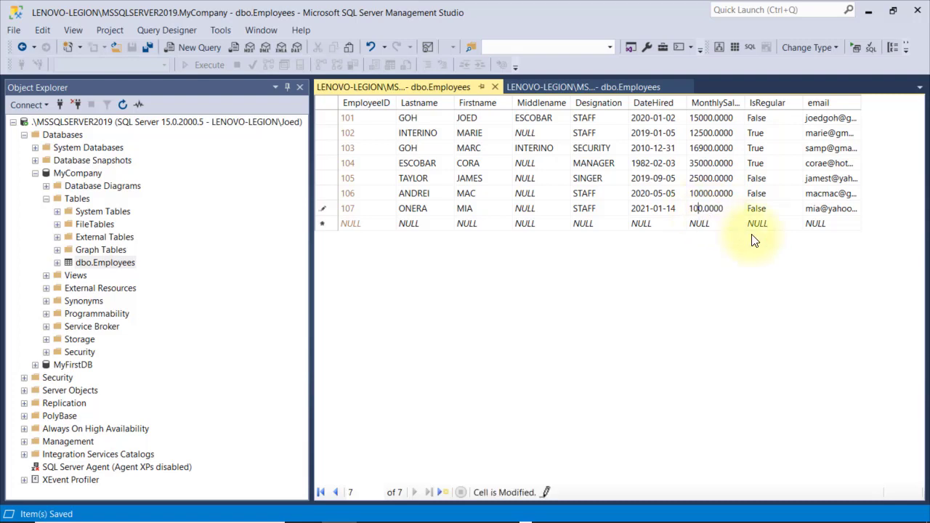
{"action": "key", "text": "Return"}
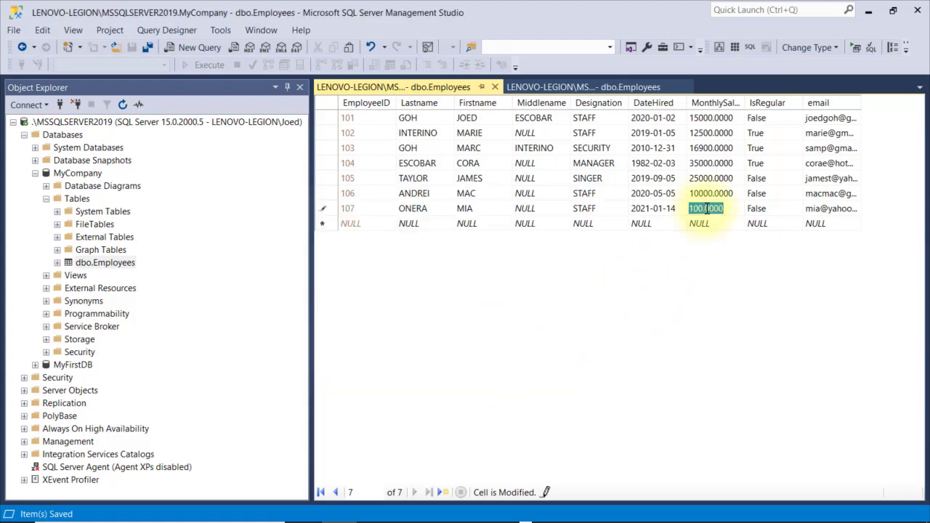
Try a 200000 salary for row 107, dismiss the violation, and enter 14000 instead
{"action": "key", "text": "Home"}
{"action": "key", "text": "Right"}
{"action": "key", "text": "Right"}
{"action": "key", "text": "Right"}
{"action": "key", "text": "BackSpace"}
{"action": "type", "text": "2"}
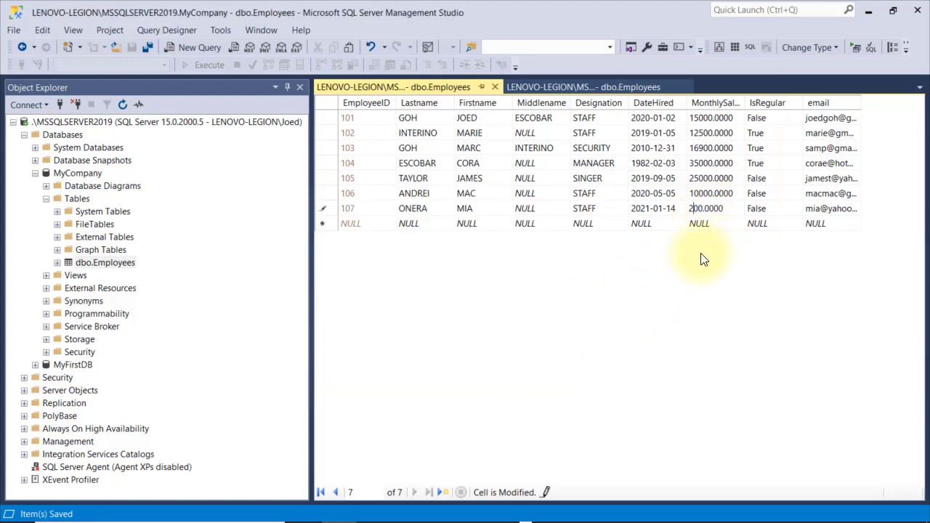
{"action": "type", "text": "000"}
{"action": "key", "text": "Return"}
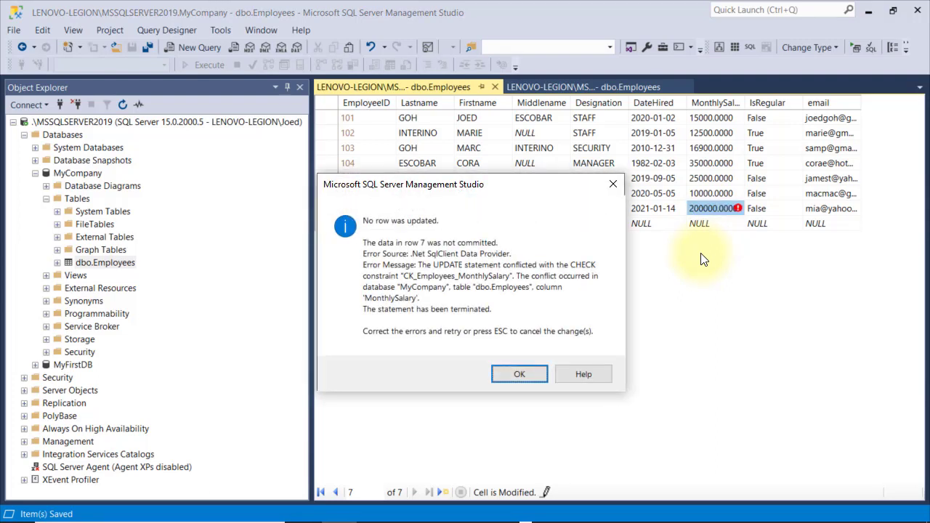
{"action": "left_click", "coordinate": [529, 378]}
{"action": "key", "text": "Delete"}
{"action": "key", "text": "Delete"}
{"action": "key", "text": "Delete"}
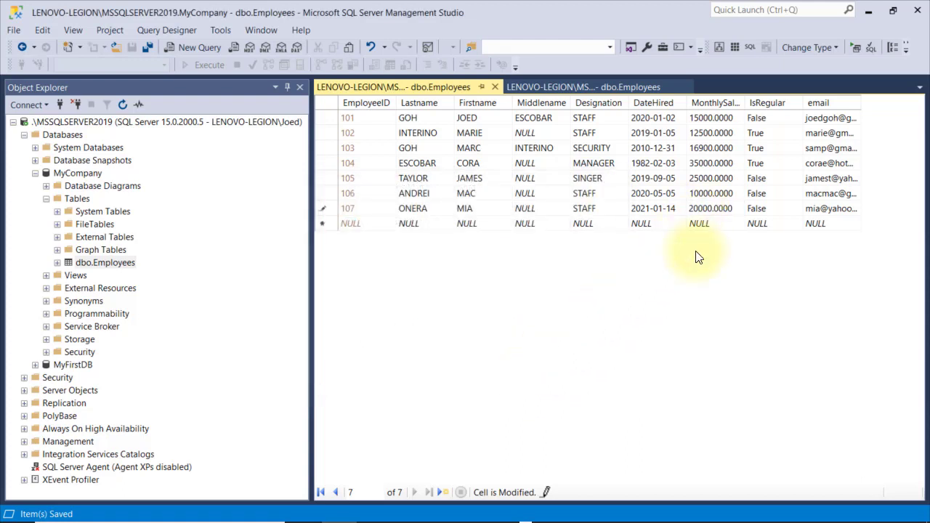
{"action": "type", "text": "14"}
{"action": "left_click", "coordinate": [702, 224]}
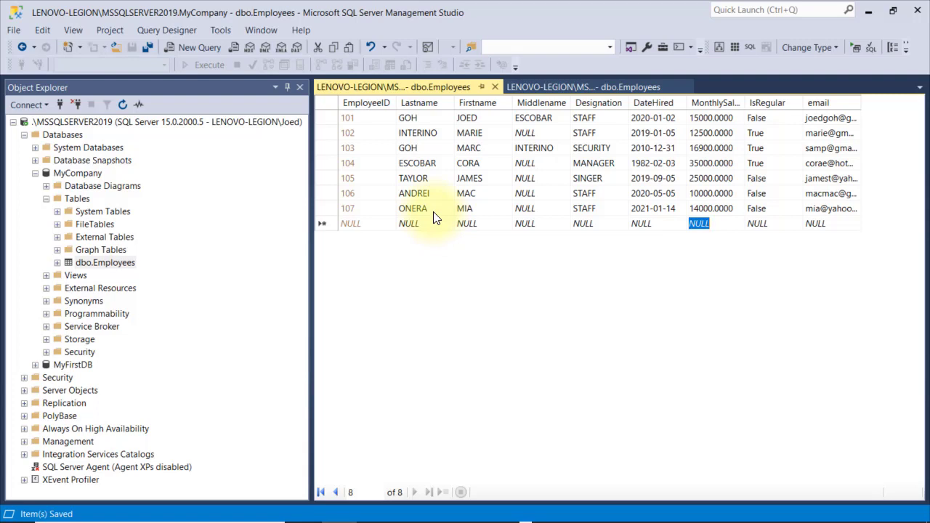
Change row 107's last name to test the name key, then restore the original last name
{"action": "left_click", "coordinate": [428, 210]}
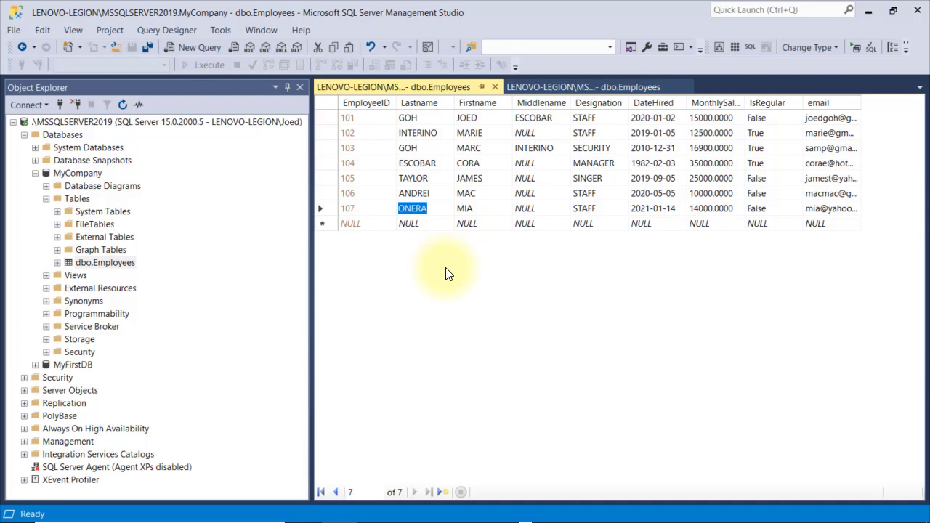
{"action": "type", "text": "GIBSON"}
{"action": "key", "text": "Return"}
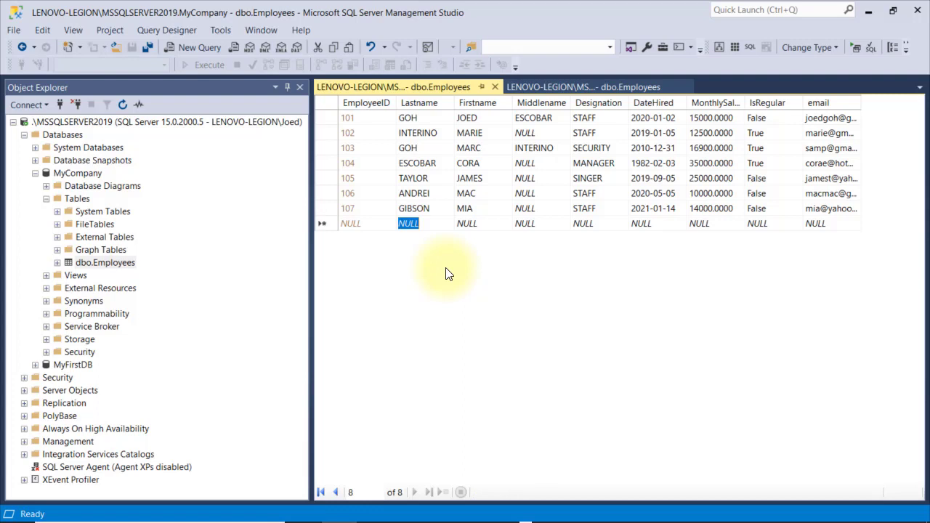
{"action": "key", "text": "Up"}
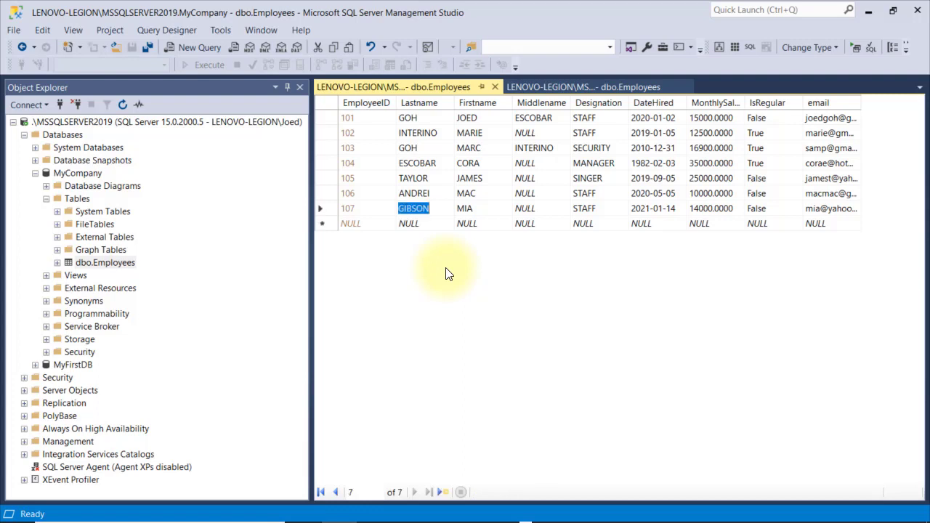
{"action": "type", "text": "ONERA"}
{"action": "key", "text": "Return"}
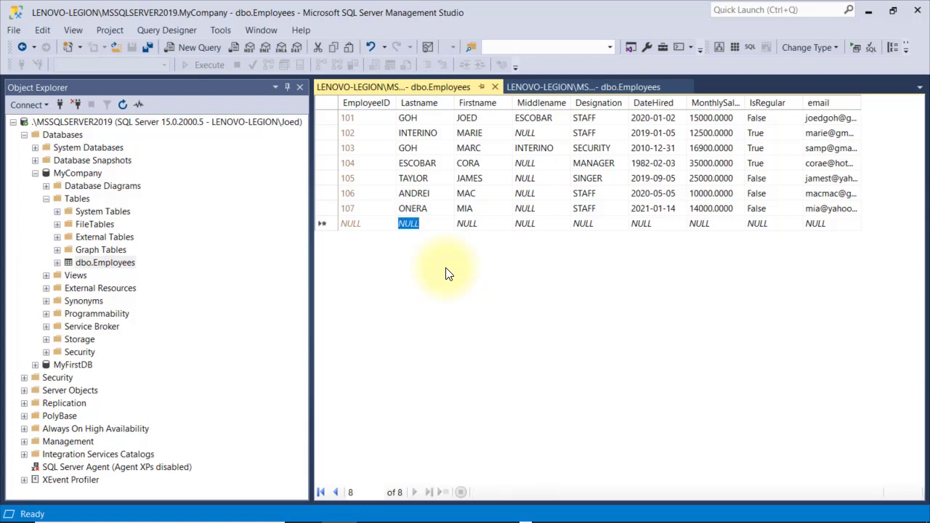
Add check constraint CK_Employees_Lastname with expression Lastname <> 'GIBSON', described 'GIBSON is not allowed'
{"action": "left_click", "coordinate": [586, 86]}
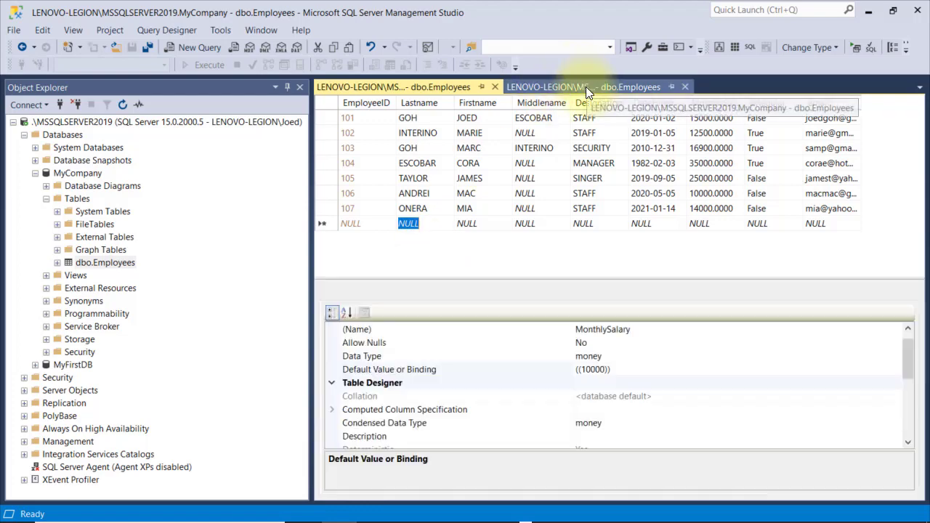
{"action": "right_click", "coordinate": [526, 136]}
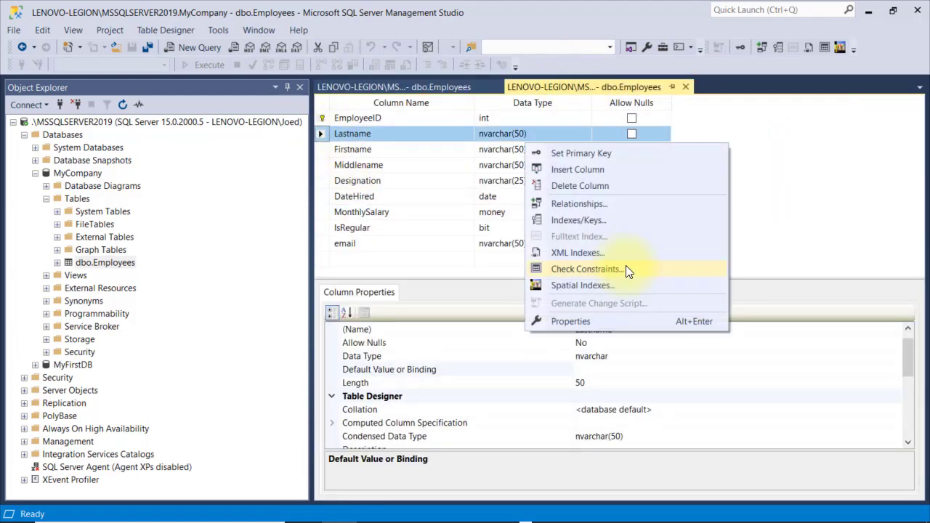
{"action": "left_click", "coordinate": [626, 266]}
{"action": "left_click", "coordinate": [294, 399]}
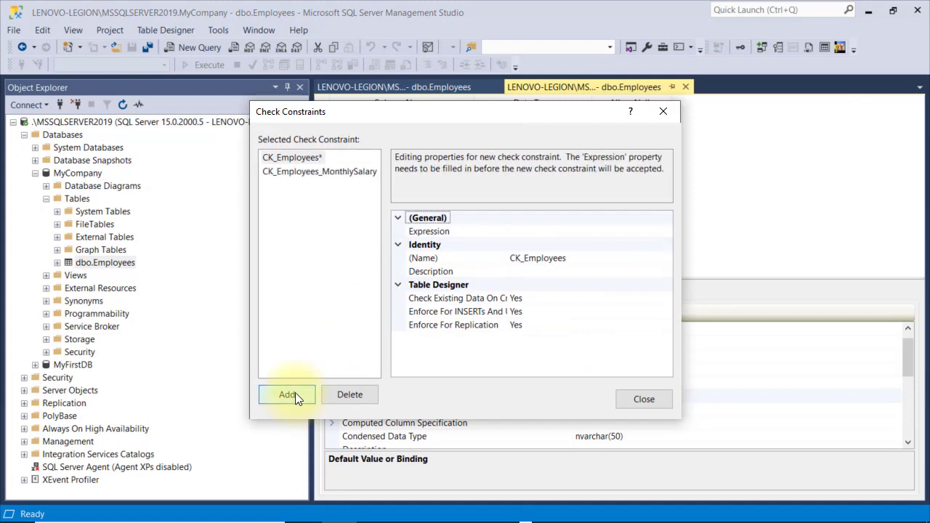
{"action": "left_click", "coordinate": [596, 258]}
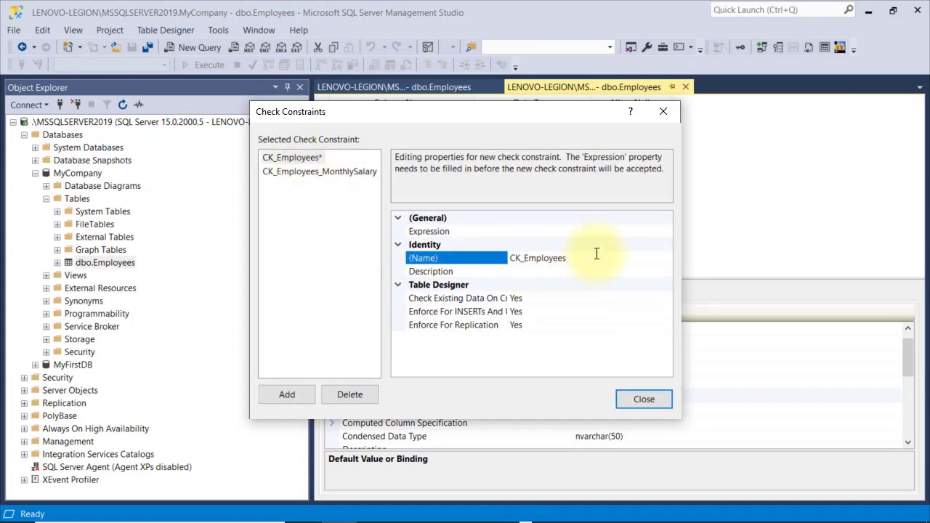
{"action": "type", "text": "_Lastname"}
{"action": "left_click", "coordinate": [550, 275]}
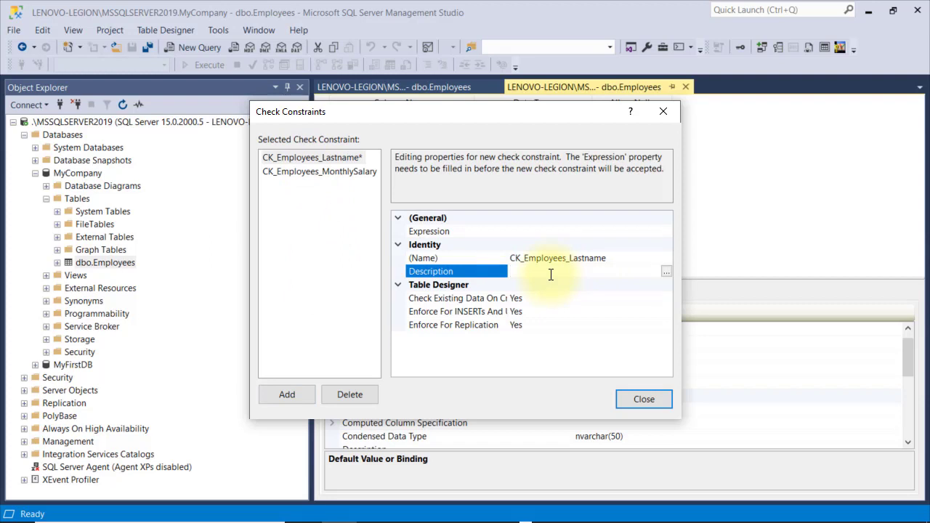
{"action": "type", "text": "GIBSON is not allowed"}
{"action": "left_click", "coordinate": [548, 232]}
{"action": "type", "text": "Lastname"}
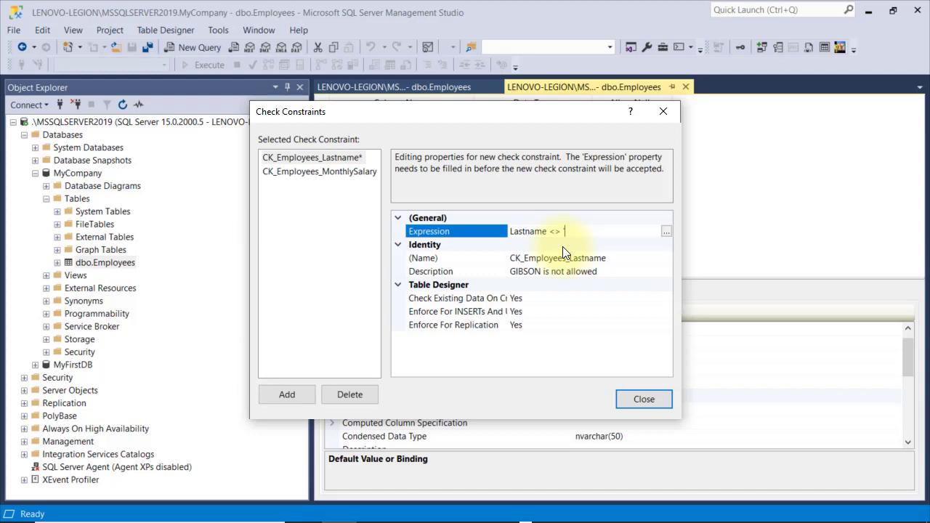
{"action": "type", "text": " <> 'GIBSON'"}
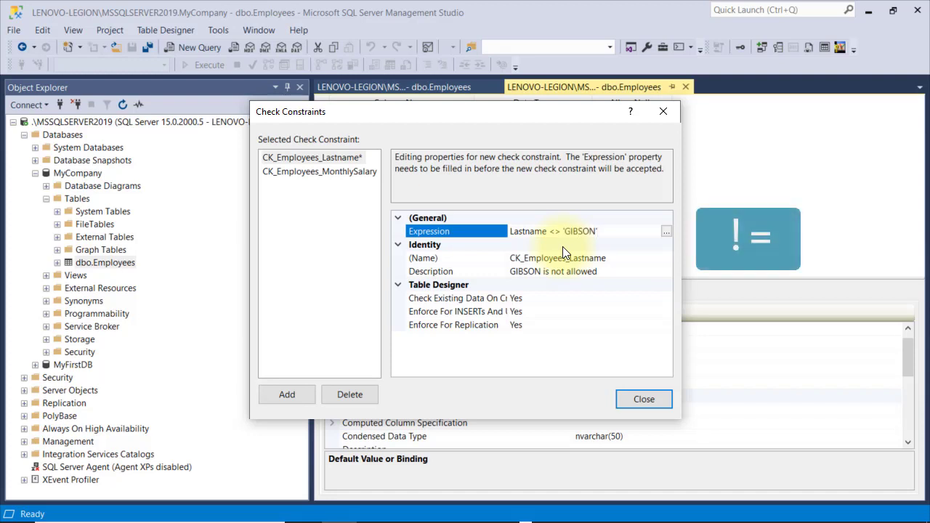
{"action": "left_click", "coordinate": [634, 400]}
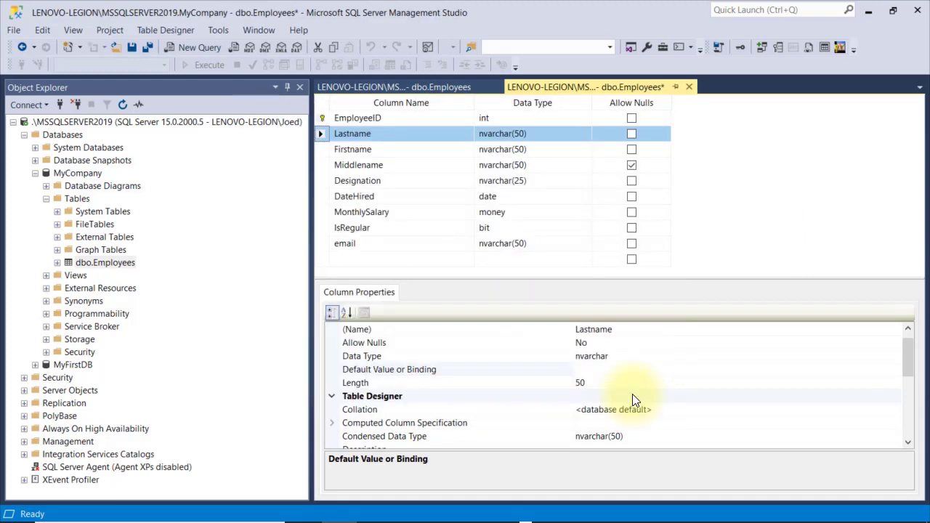
Save the design, then try changing employee 107's last name from ONERA to GIBSON
{"action": "left_click", "coordinate": [132, 47]}
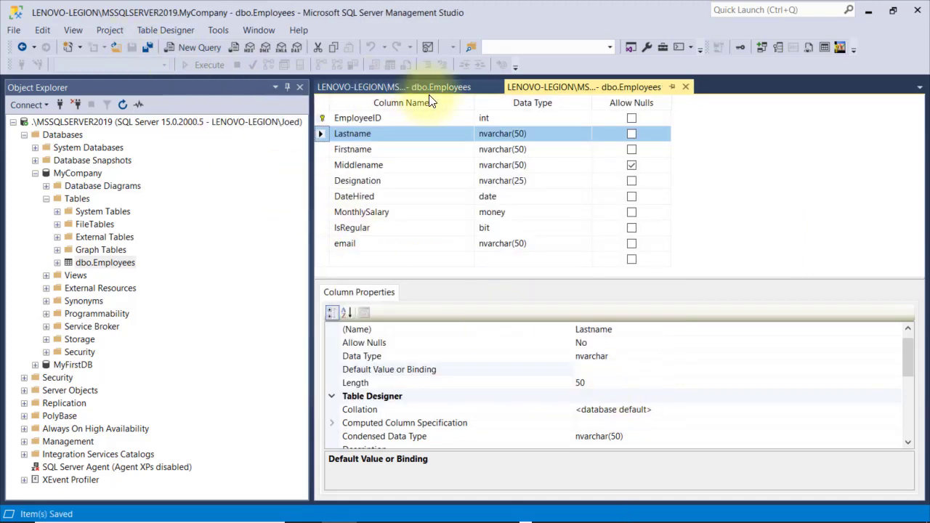
{"action": "left_click", "coordinate": [421, 90]}
{"action": "left_click", "coordinate": [413, 209]}
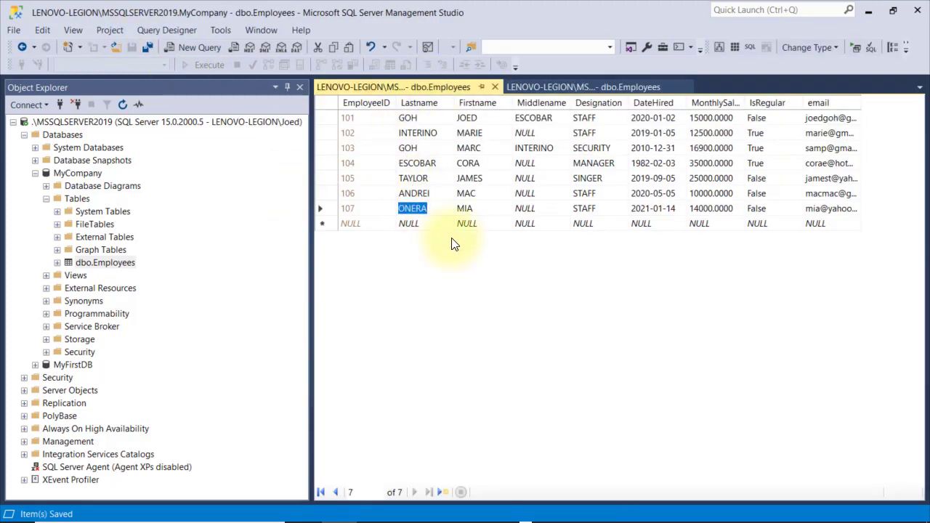
{"action": "type", "text": "GIBSON"}
{"action": "key", "text": "Return"}
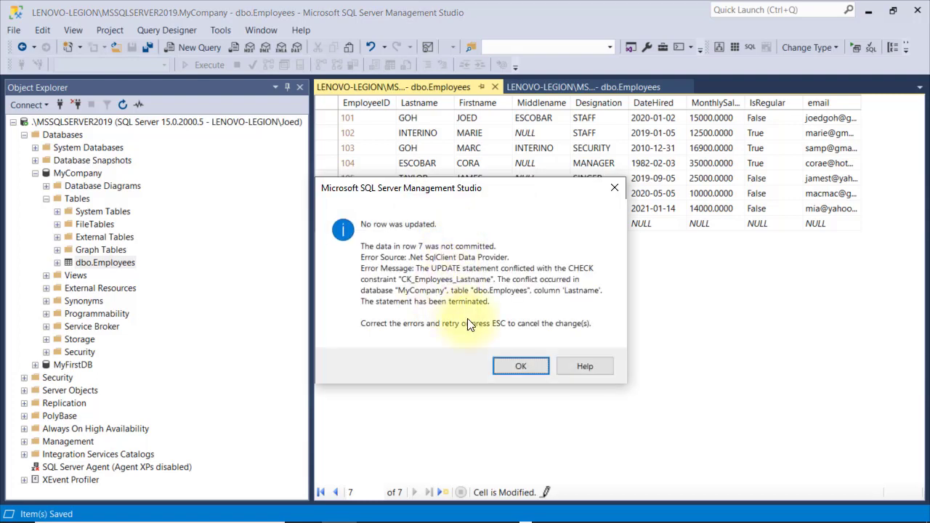
Dismiss the CHECK constraint error and restore row 107's last name to ONERA
{"action": "left_click", "coordinate": [521, 367]}
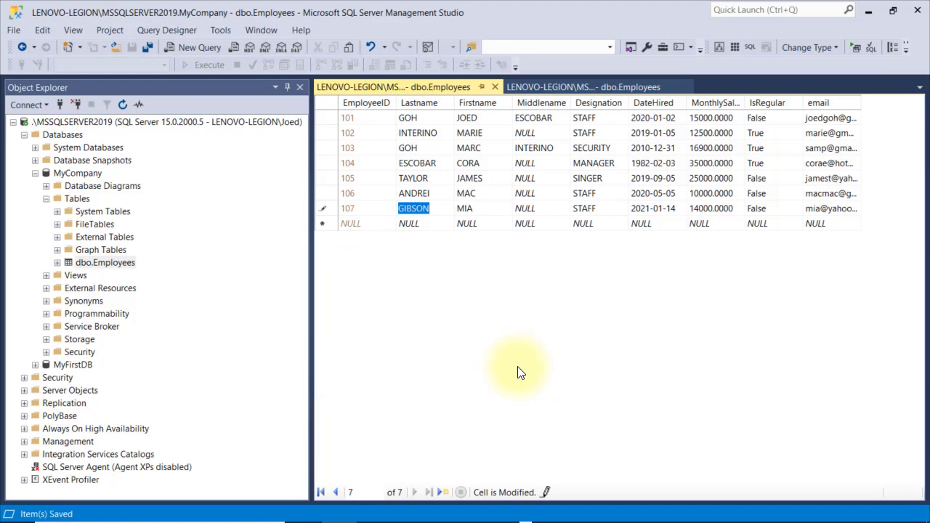
{"action": "type", "text": "ONERA"}
{"action": "key", "text": "Return"}
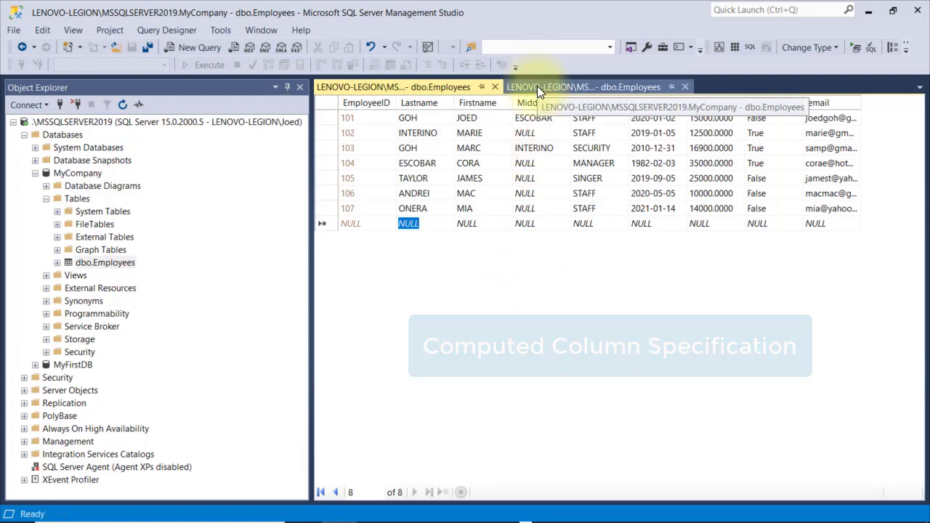
Add a smallmoney column named Bonus to Employees and save the design
{"action": "left_click", "coordinate": [537, 86]}
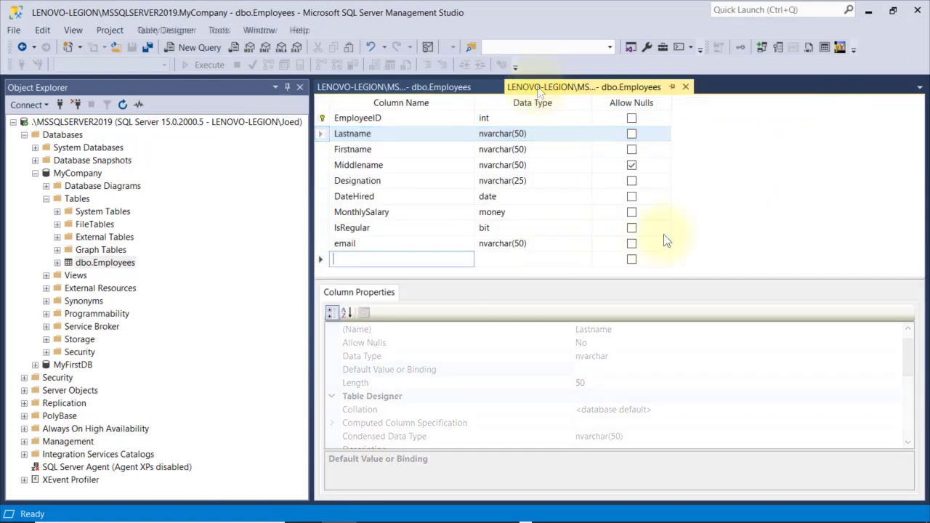
{"action": "type", "text": "Bonus"}
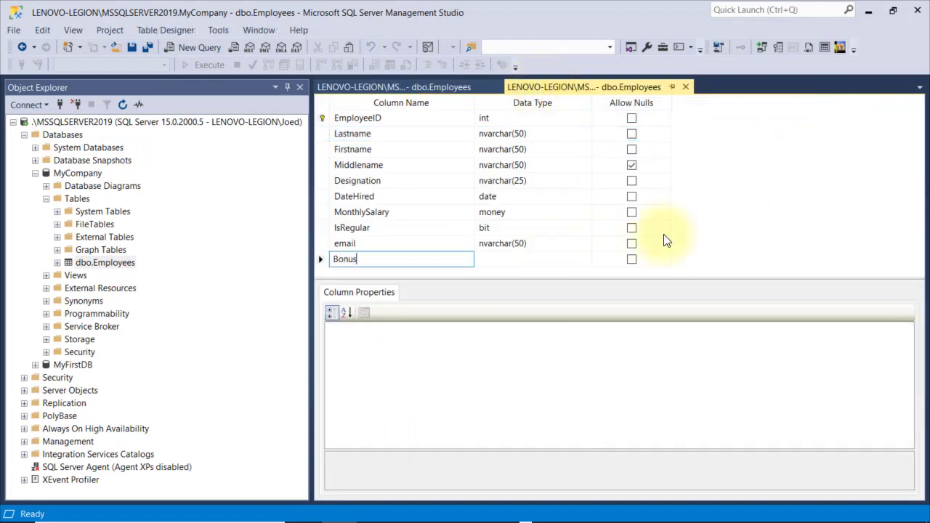
{"action": "key", "text": "Tab"}
{"action": "left_click", "coordinate": [586, 259]}
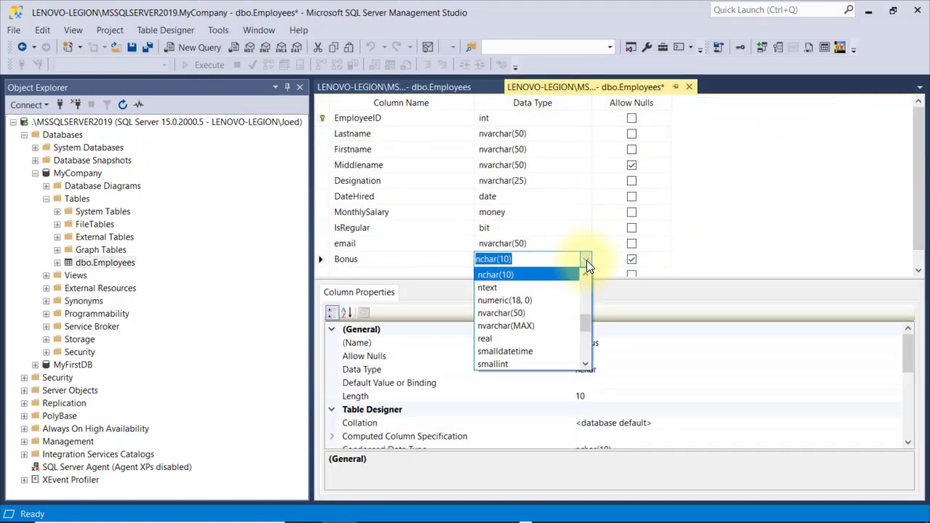
{"action": "type", "text": "smallmoney"}
{"action": "key", "text": "Return"}
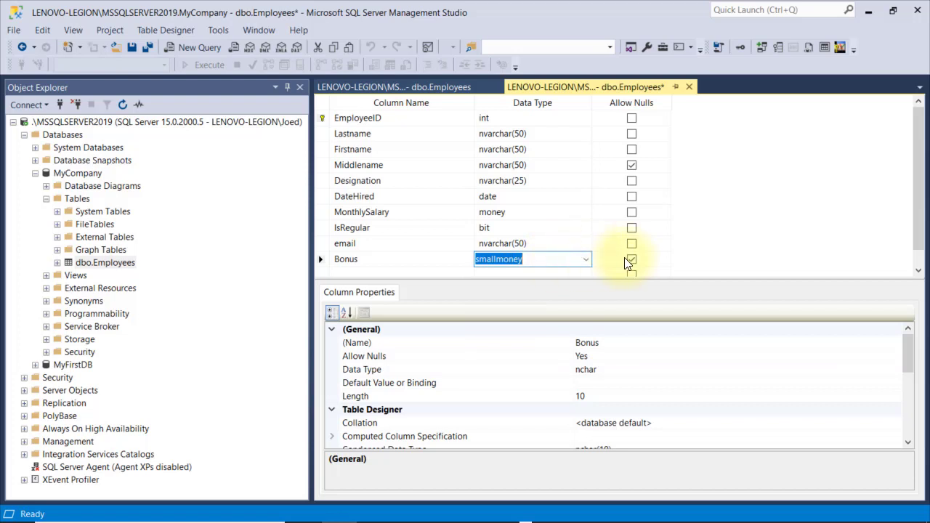
{"action": "left_click", "coordinate": [132, 49]}
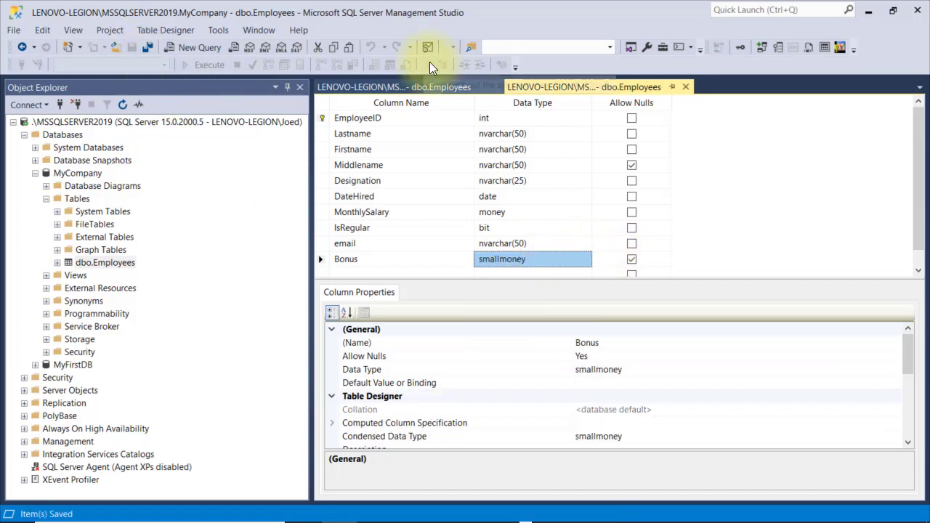
Close the duplicate designer and open the Employees table's top 200 rows for editing
{"action": "left_click", "coordinate": [495, 86]}
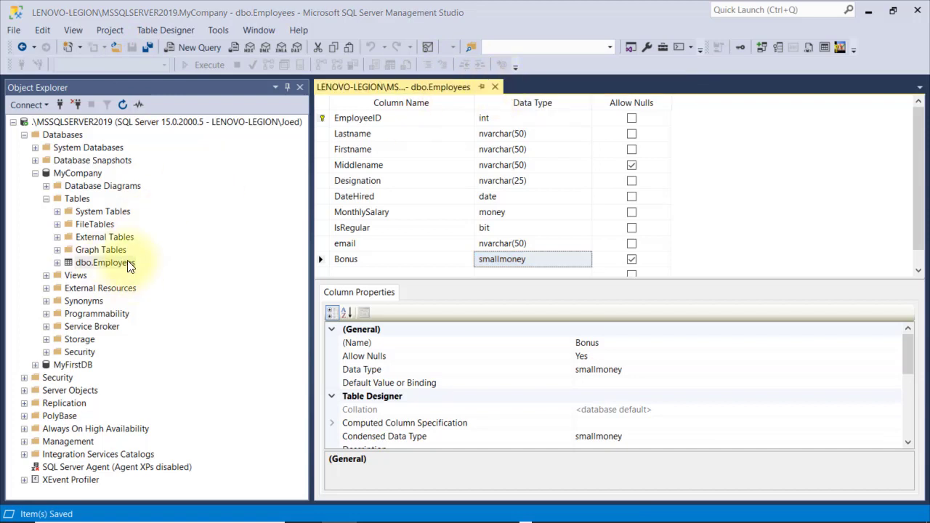
{"action": "right_click", "coordinate": [127, 263]}
{"action": "left_click", "coordinate": [195, 275]}
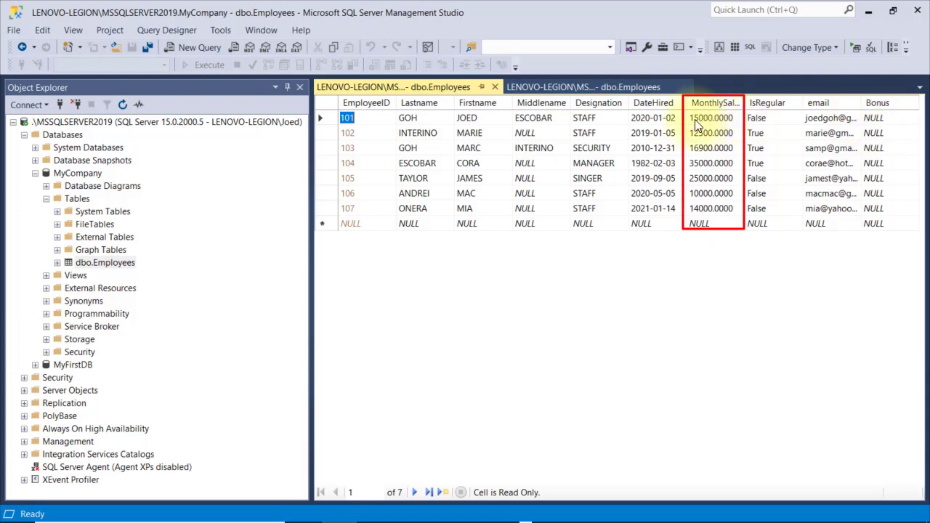
Enter Bonus values 1500, 1250 and 5000 for rows 101–103, then close the data grid
{"action": "left_click", "coordinate": [893, 119]}
{"action": "type", "text": "1"}
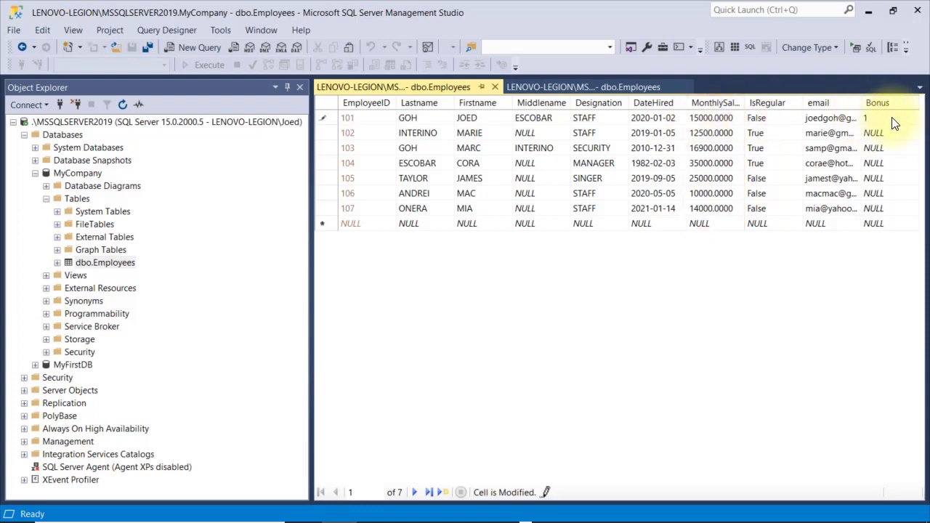
{"action": "type", "text": "500"}
{"action": "key", "text": "Return"}
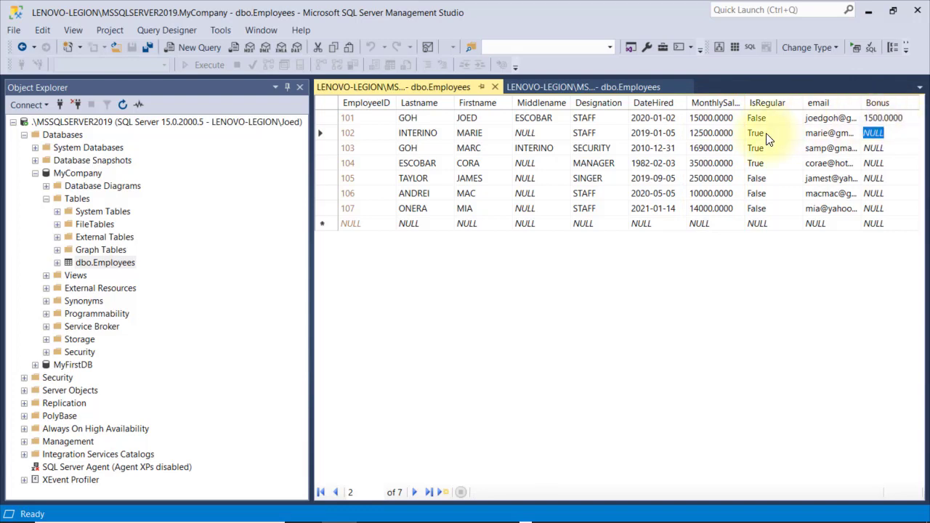
{"action": "type", "text": "1250"}
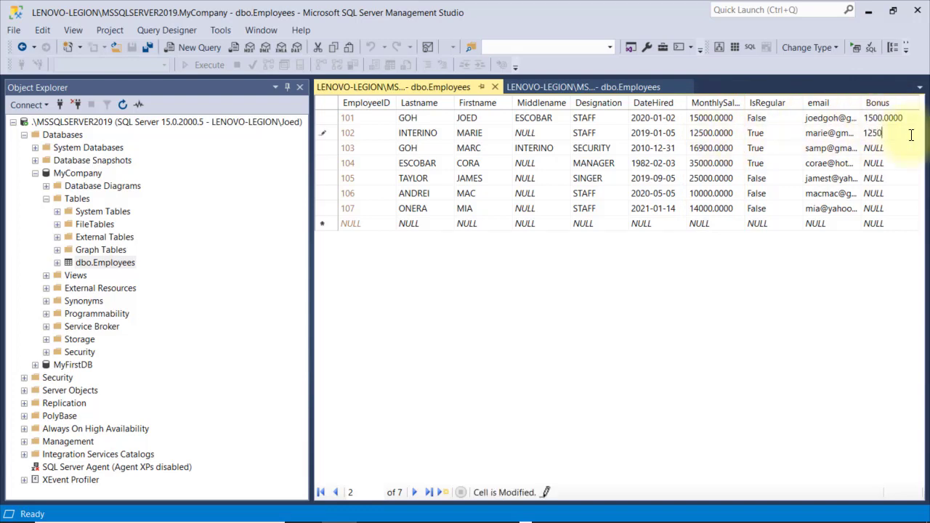
{"action": "key", "text": "Return"}
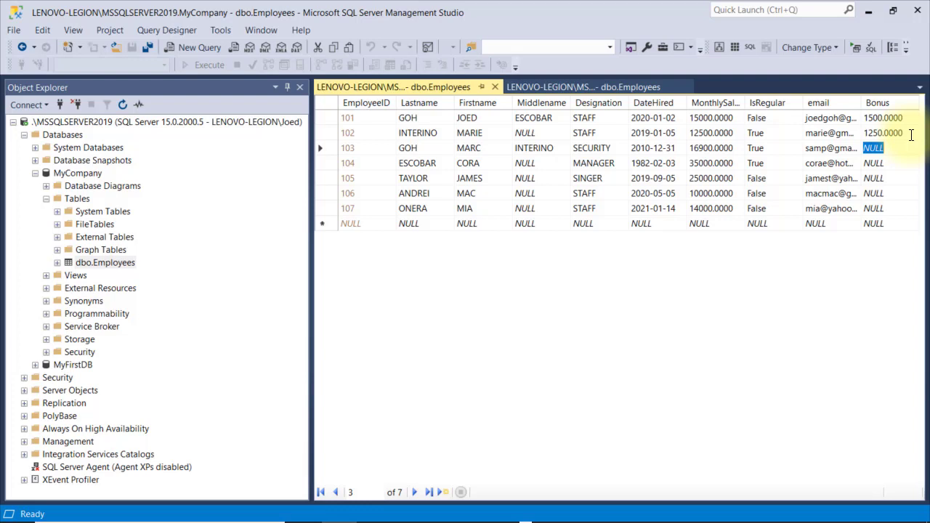
{"action": "type", "text": "5000"}
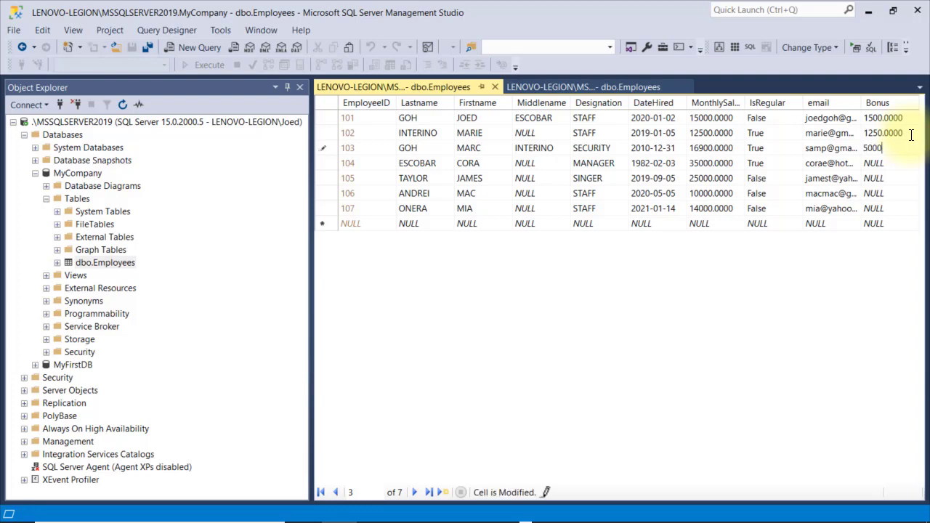
{"action": "key", "text": "Down"}
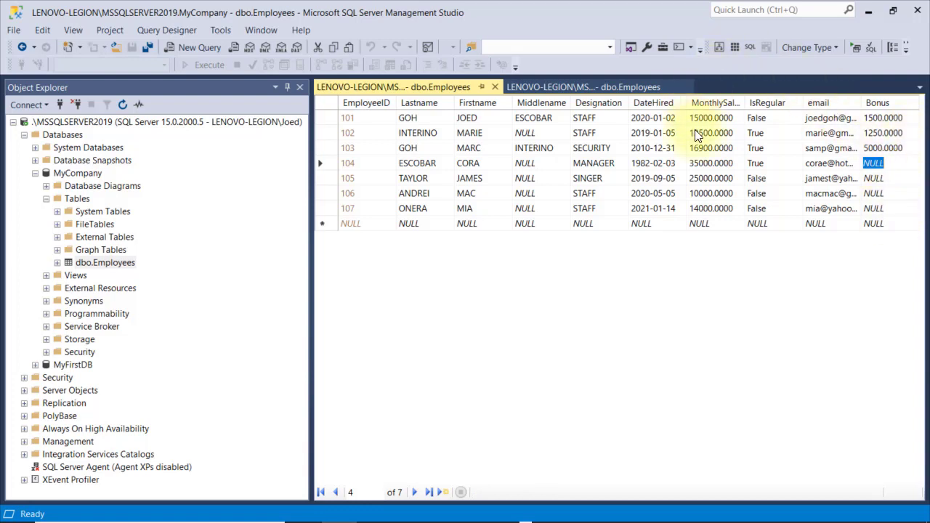
{"action": "left_click", "coordinate": [494, 88]}
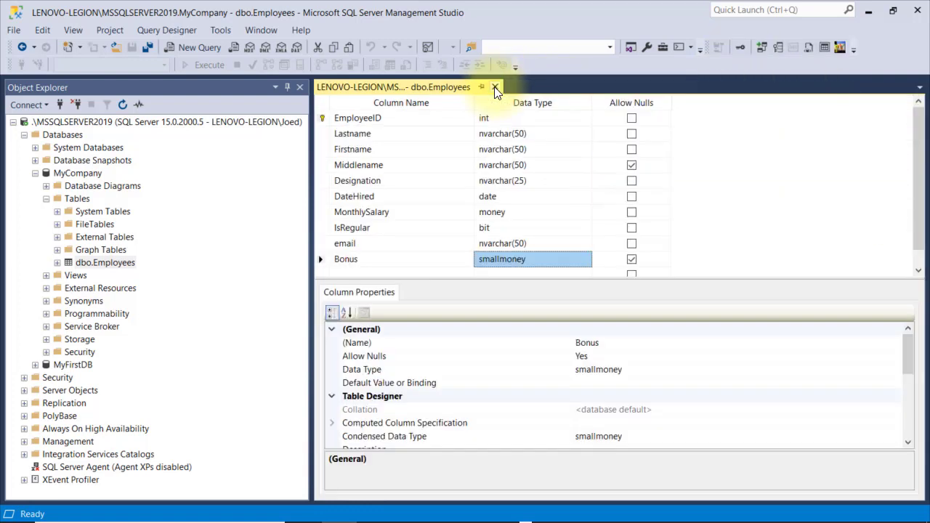
Make Bonus a computed column with formula MonthlySalary*0.10, save, and reopen the rows to check
{"action": "left_click", "coordinate": [320, 260]}
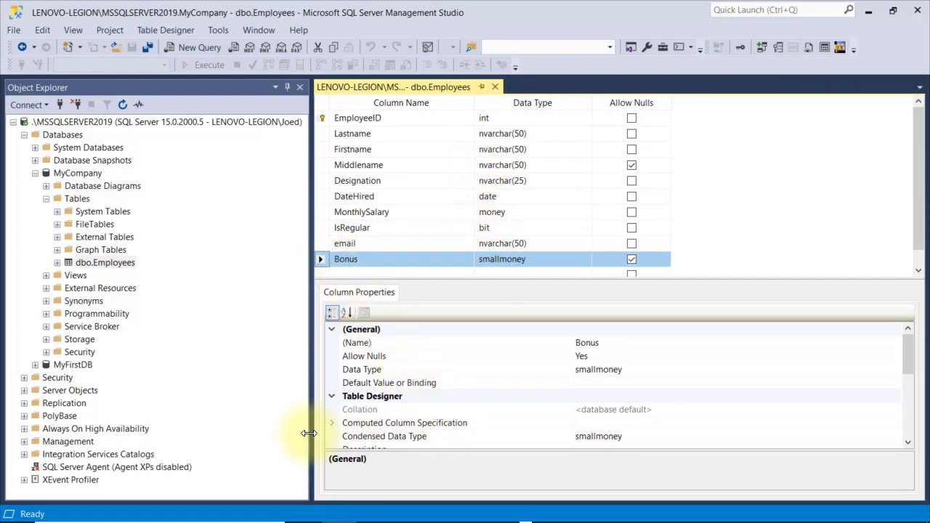
{"action": "left_click", "coordinate": [337, 424]}
{"action": "scroll", "coordinate": [337, 421], "scroll_direction": "down", "scroll_amount": 2}
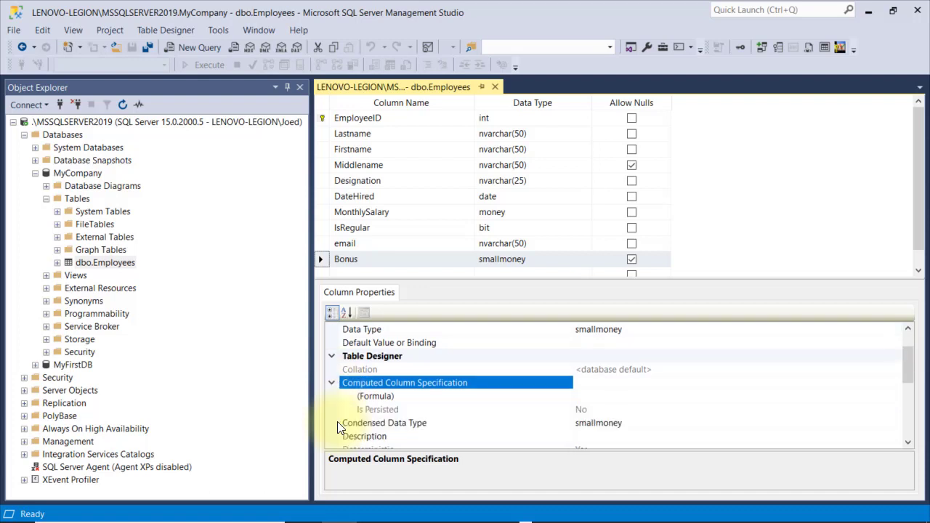
{"action": "left_click", "coordinate": [604, 357]}
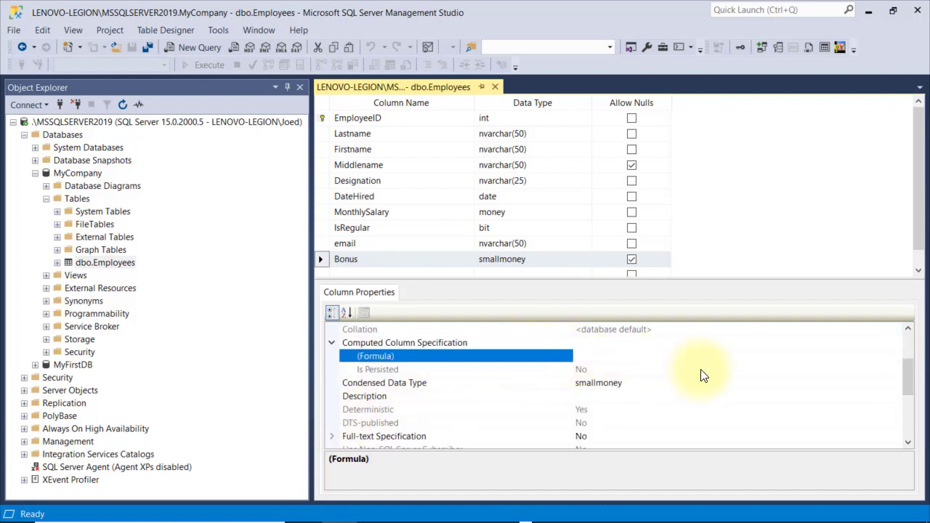
{"action": "type", "text": "Monthly"}
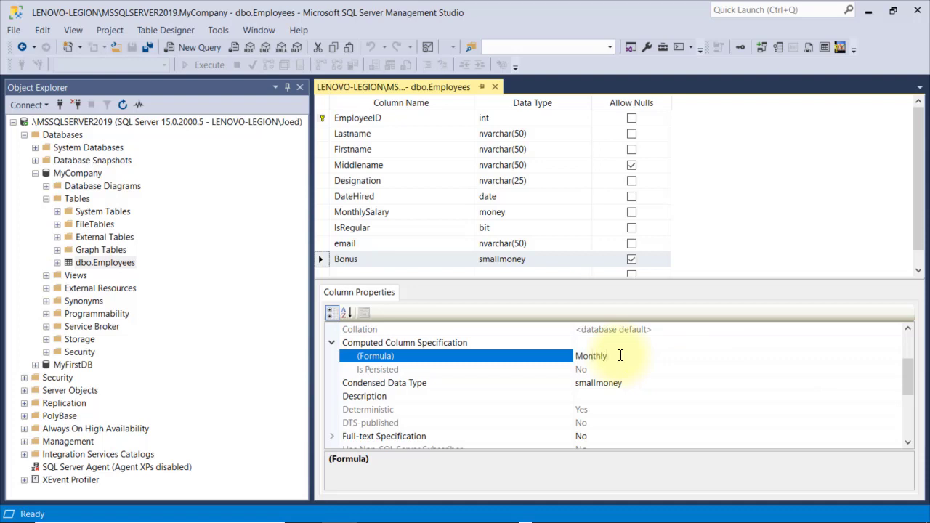
{"action": "type", "text": "Salary*0.10"}
{"action": "key", "text": "Return"}
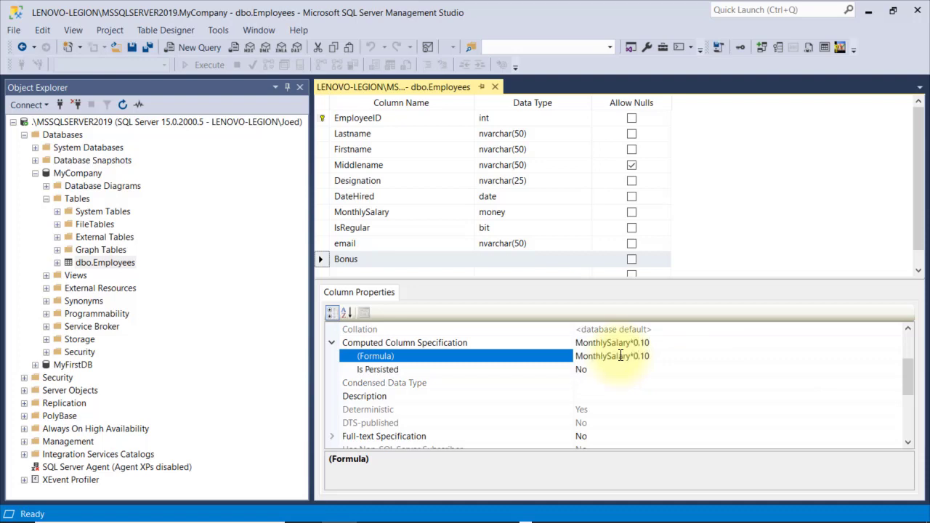
{"action": "left_click", "coordinate": [133, 49]}
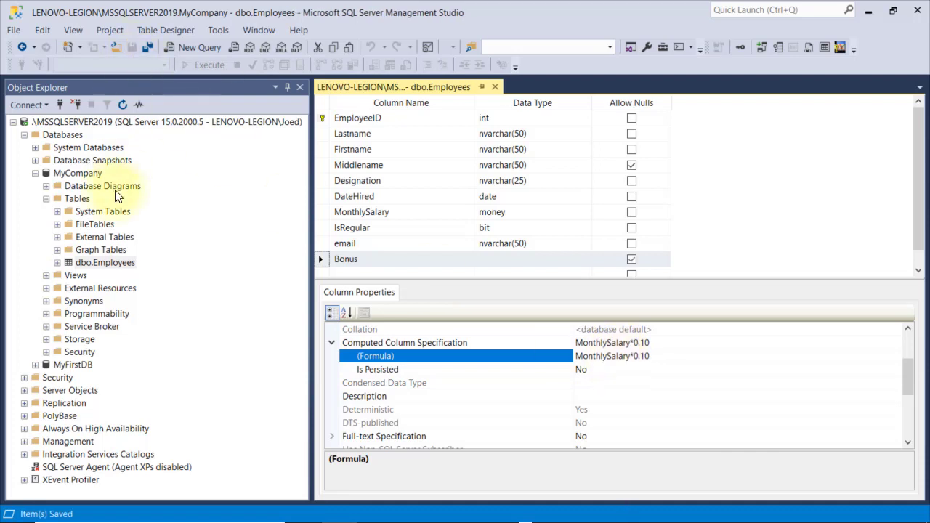
{"action": "right_click", "coordinate": [119, 266]}
{"action": "left_click", "coordinate": [149, 273]}
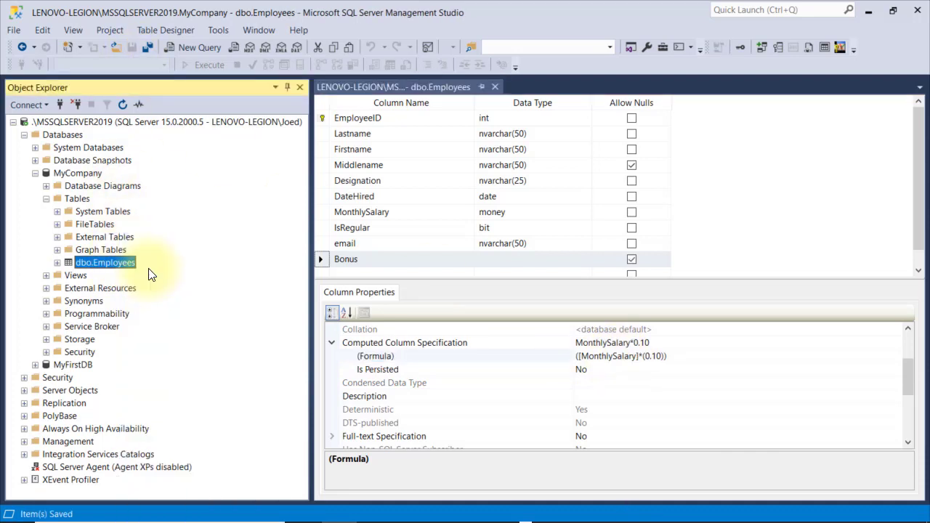
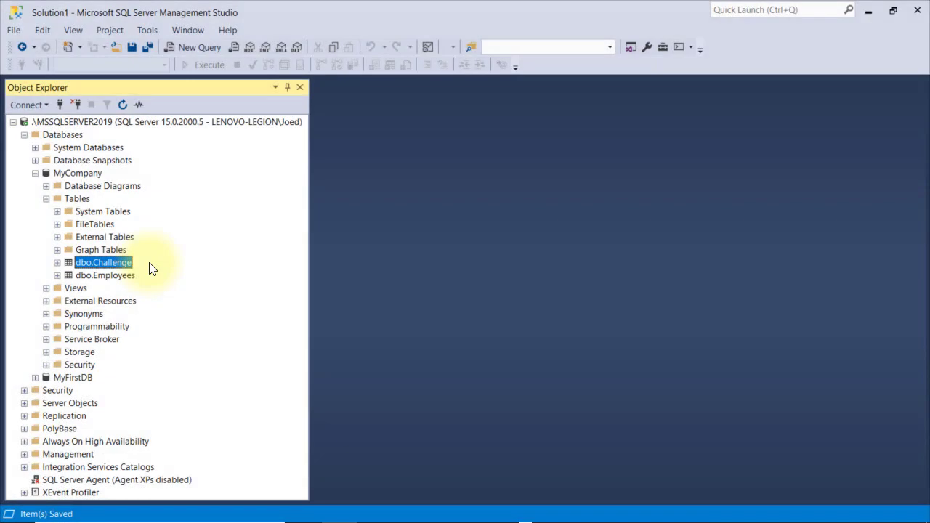
Open dbo.Challenge's top 200 rows, auto-fit six column headers and narrow Object Explorer for more grid room
{"action": "right_click", "coordinate": [118, 262]}
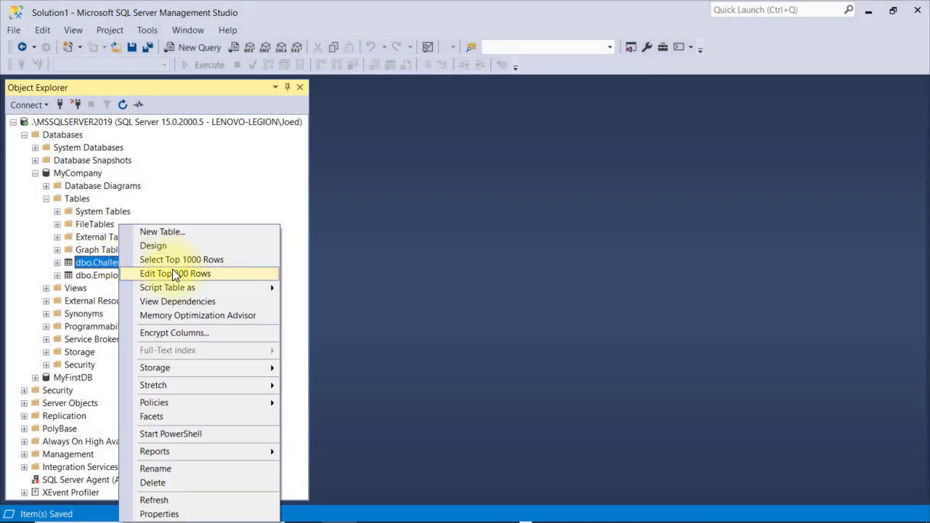
{"action": "left_click", "coordinate": [175, 273]}
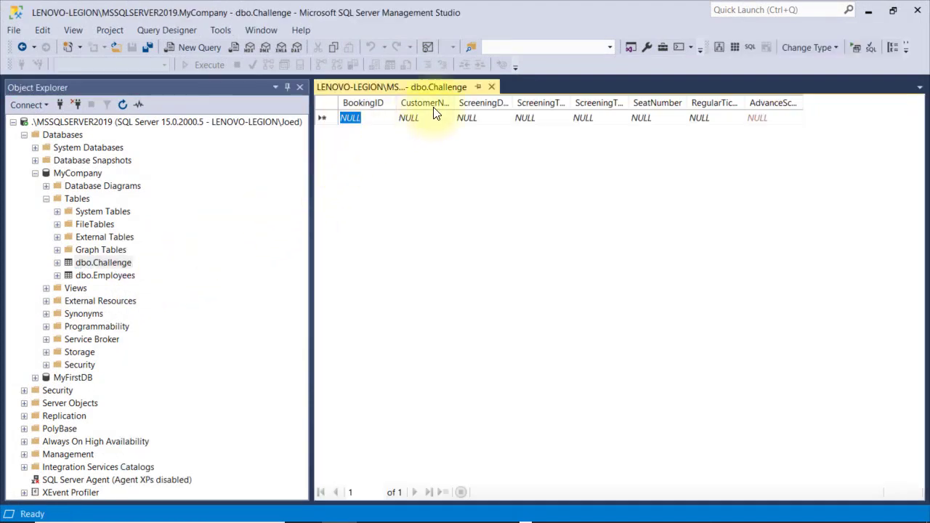
{"action": "double_click", "coordinate": [456, 99]}
{"action": "double_click", "coordinate": [521, 99]}
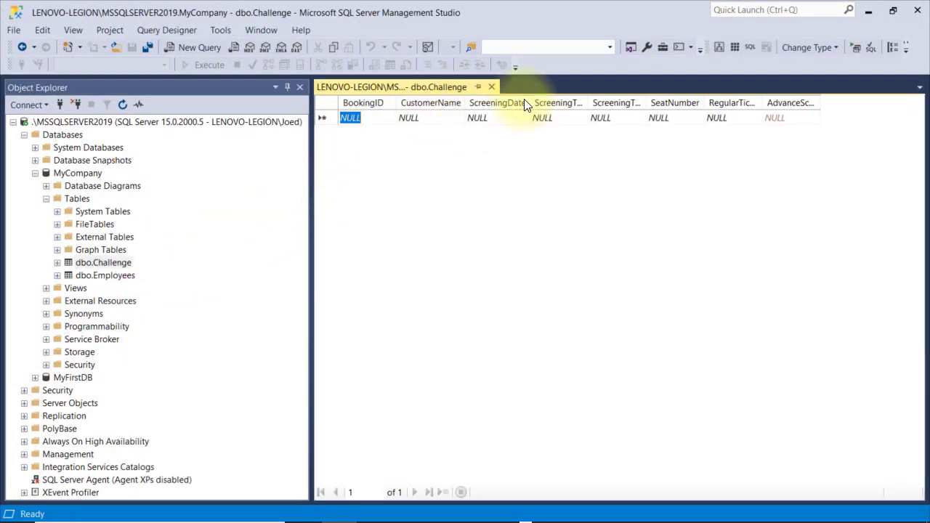
{"action": "double_click", "coordinate": [590, 98]}
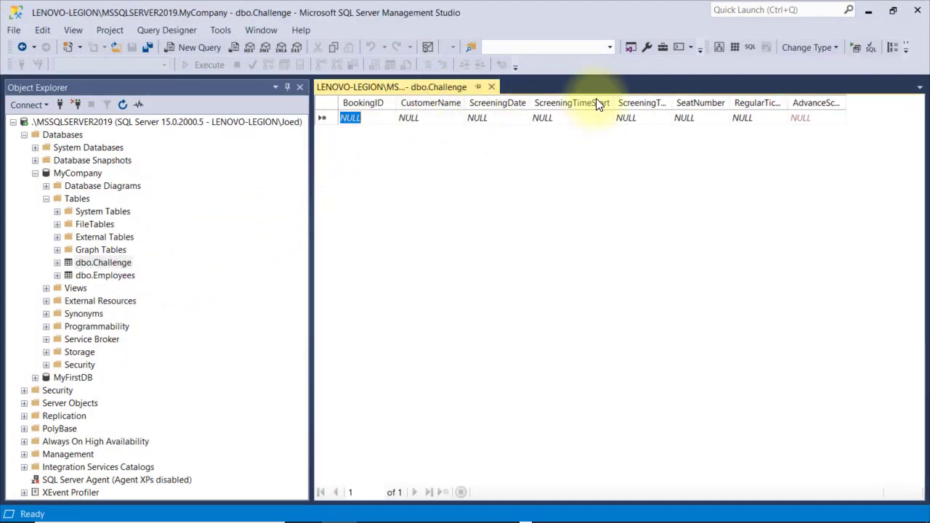
{"action": "double_click", "coordinate": [674, 103]}
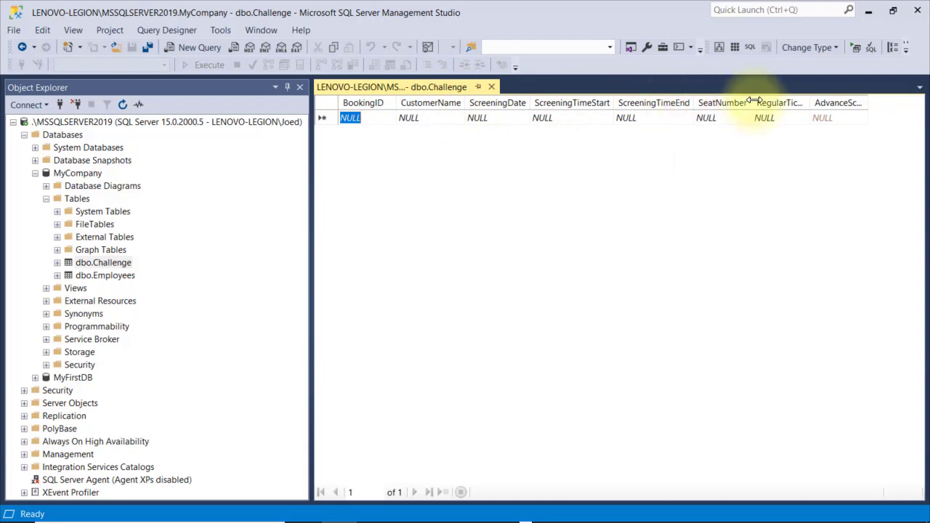
{"action": "double_click", "coordinate": [807, 102]}
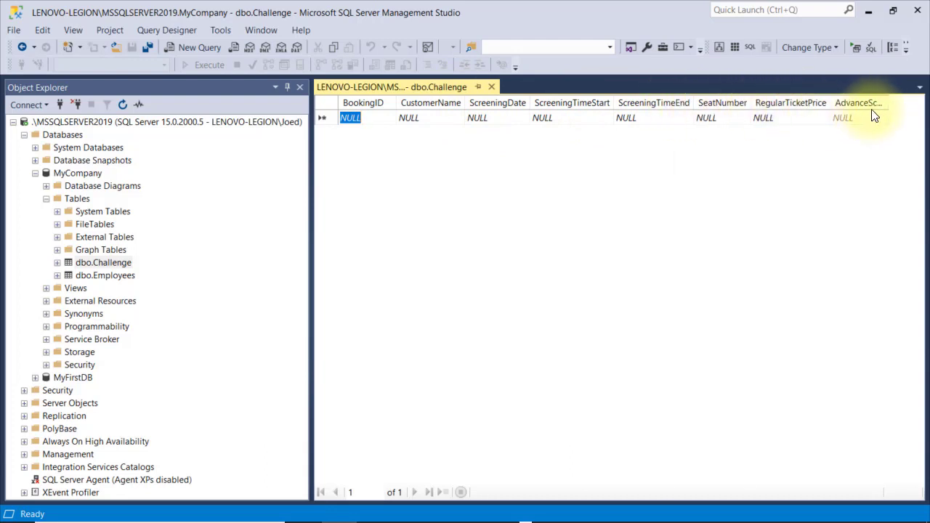
{"action": "double_click", "coordinate": [888, 104]}
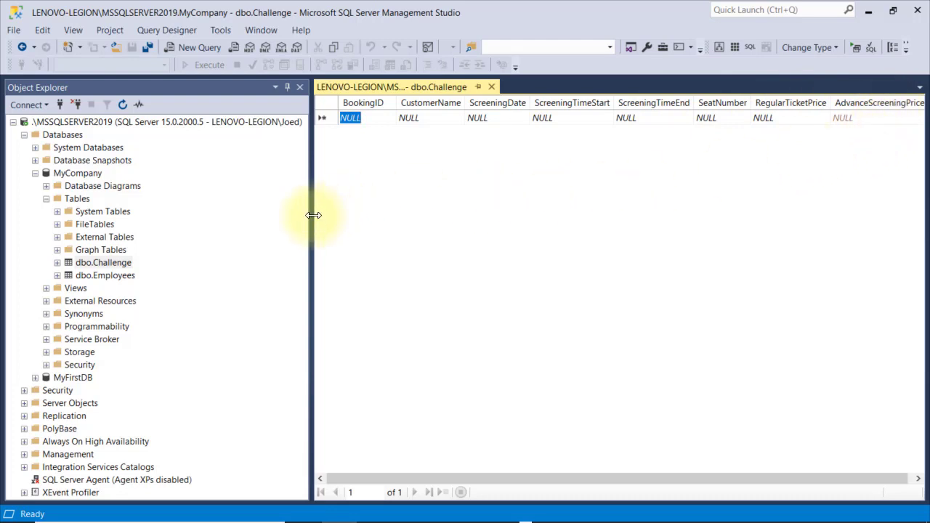
{"action": "left_click_drag", "start_coordinate": [298, 216], "coordinate": [265, 219]}
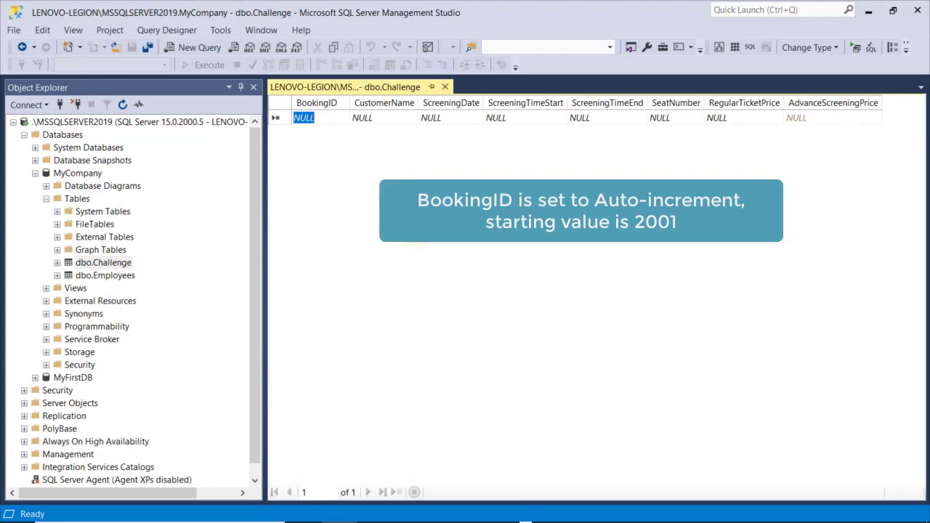
In row 1, enter the customer name and screening times 13:35–15:10, leaving the date empty
{"action": "key", "text": "Tab"}
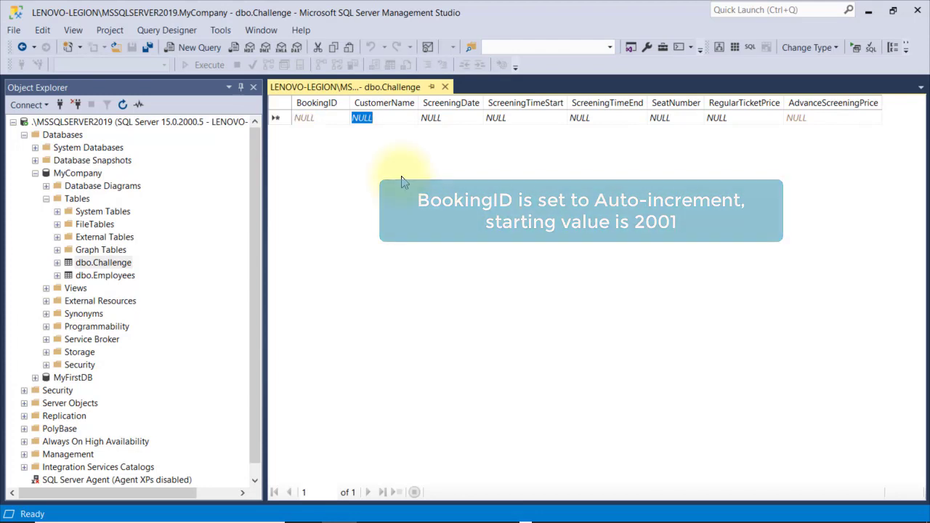
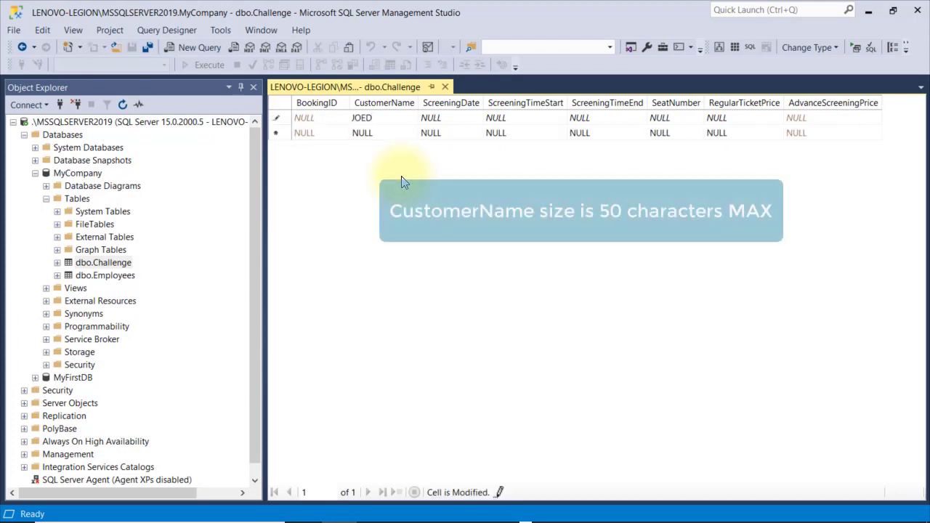
{"action": "key", "text": "Tab"}
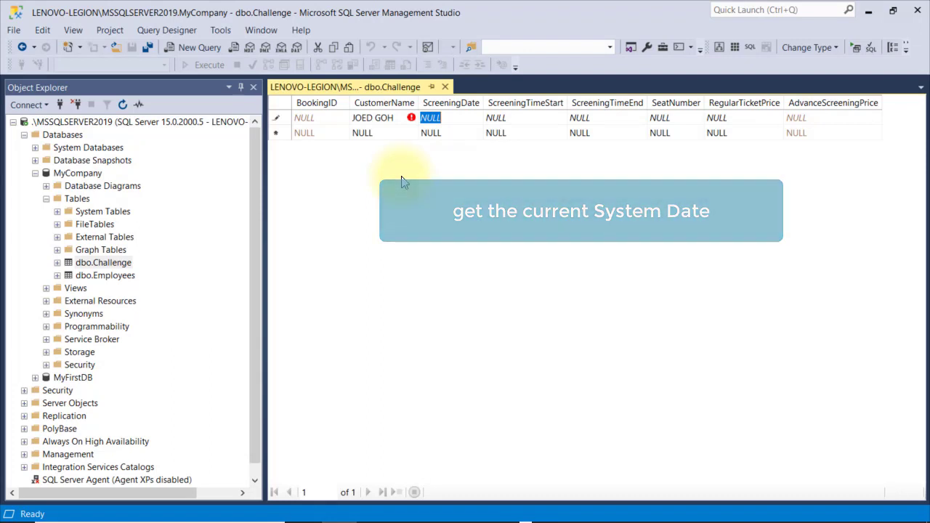
{"action": "key", "text": "Tab"}
{"action": "type", "text": "1"}
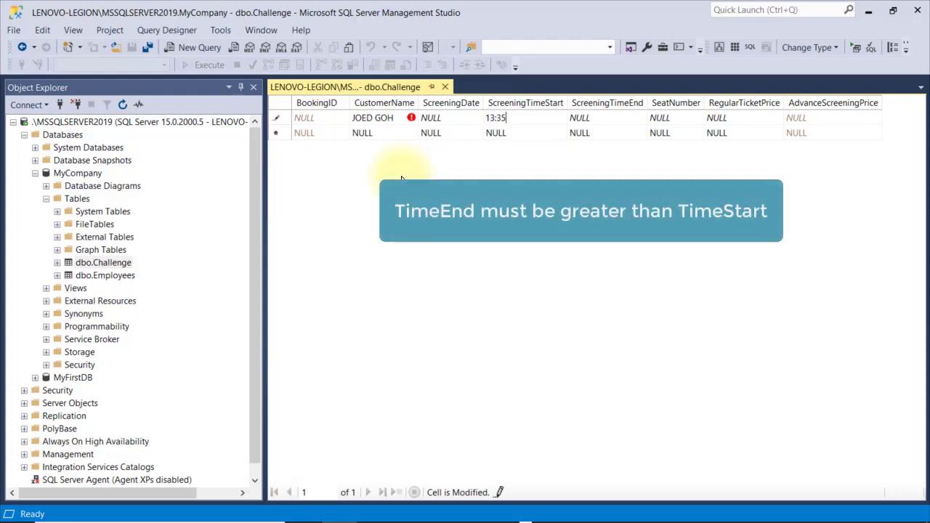
{"action": "key", "text": "Tab"}
{"action": "type", "text": "15"}
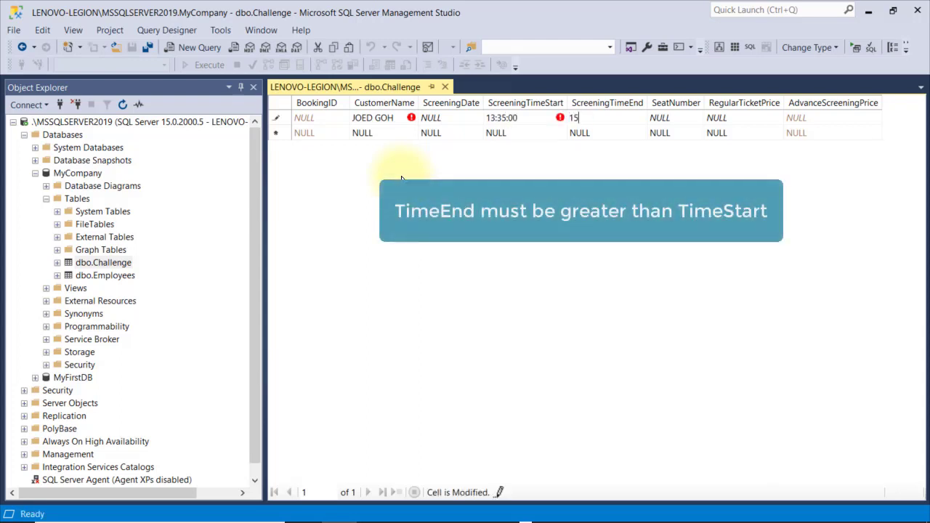
{"action": "type", "text": ":10"}
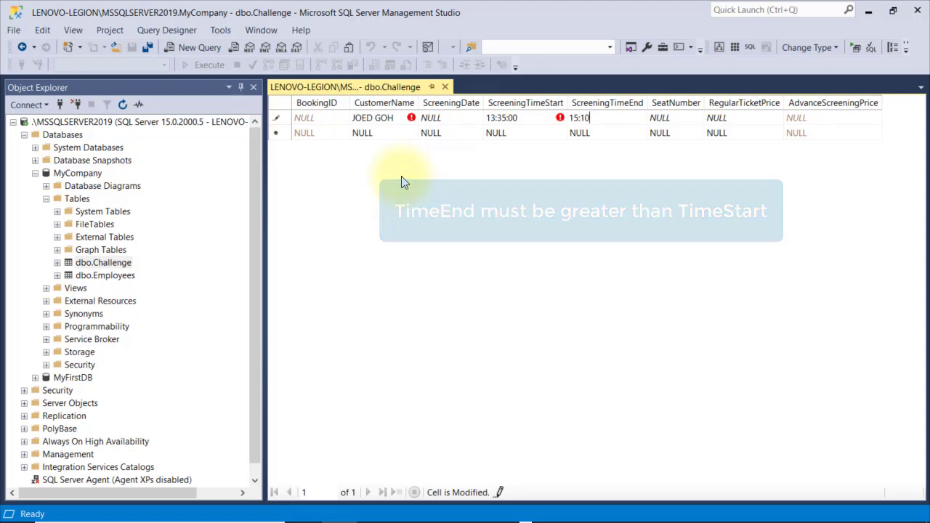
{"action": "key", "text": "Tab"}
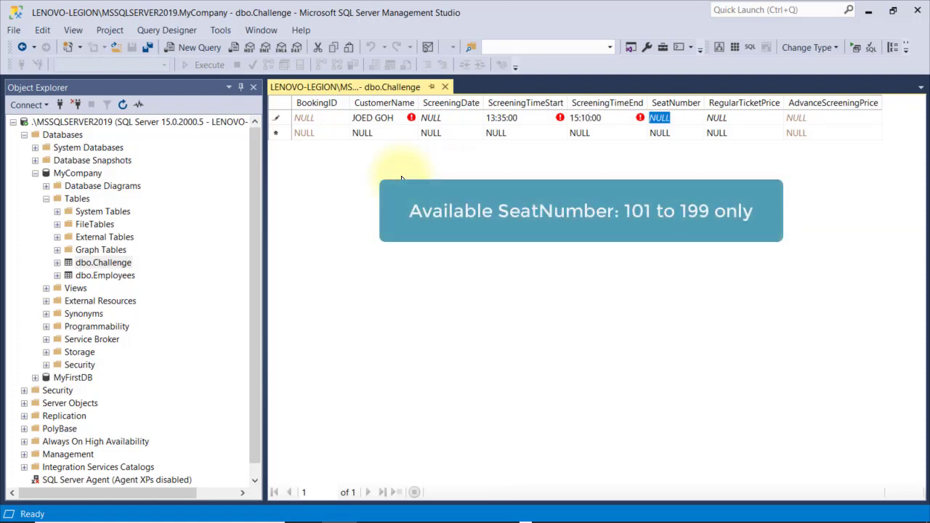
Add seat 150 and price 225, then execute SQL to save booking 2001
{"action": "type", "text": "150"}
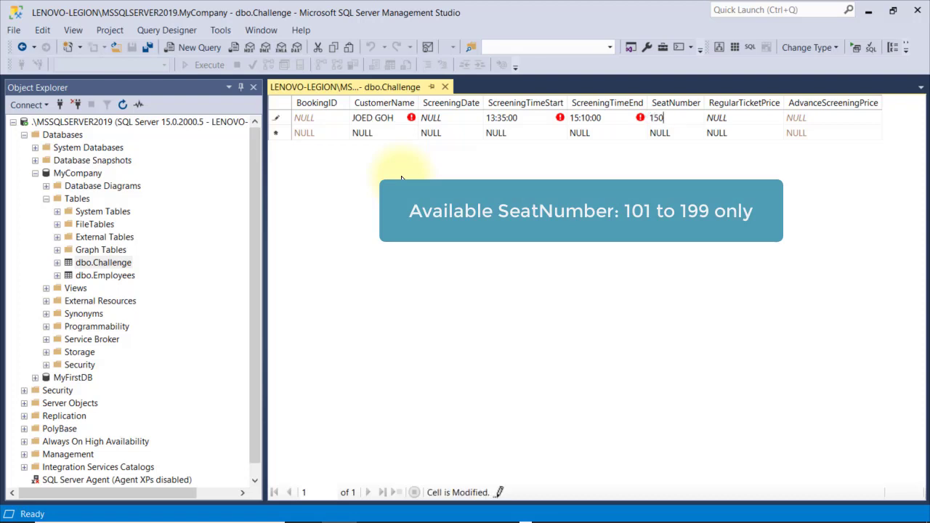
{"action": "key", "text": "Tab"}
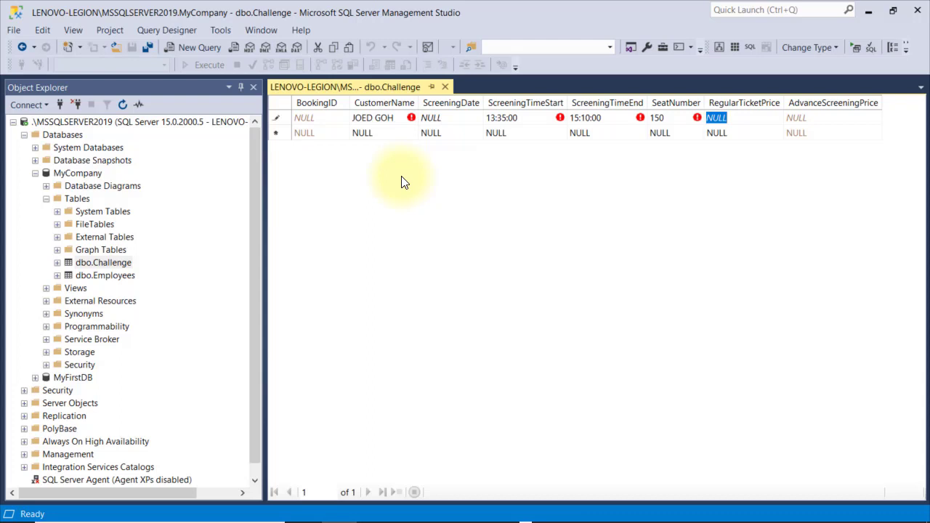
{"action": "type", "text": "225"}
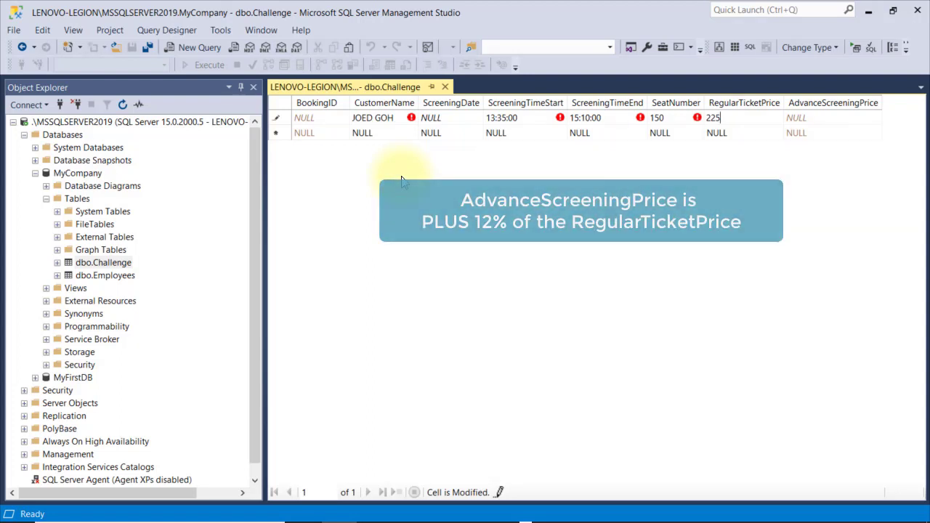
{"action": "key", "text": "Tab"}
{"action": "key", "text": "Tab"}
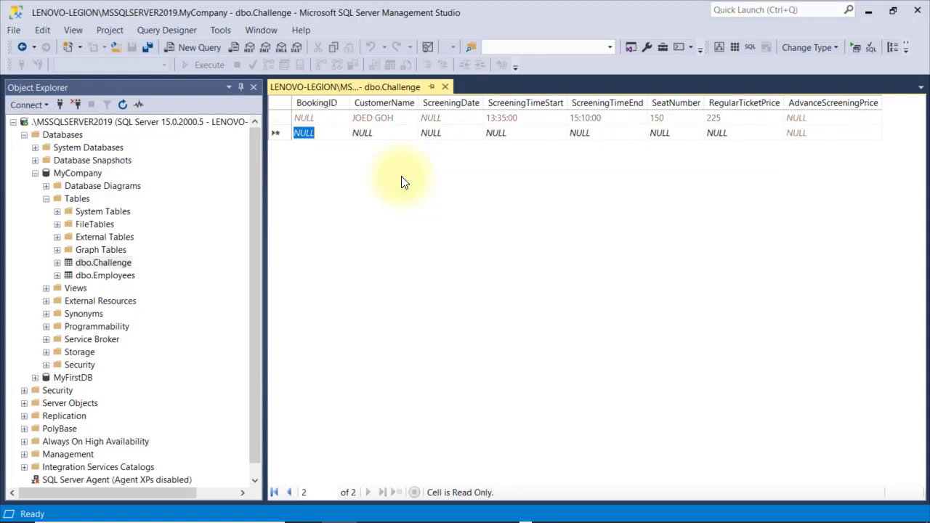
{"action": "right_click", "coordinate": [404, 182]}
{"action": "left_click", "coordinate": [419, 187]}
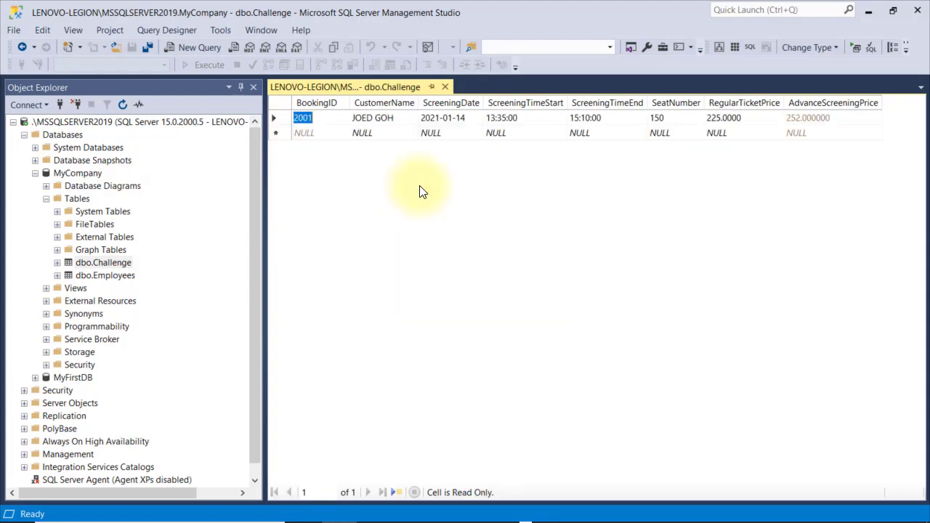
Enter a second booking with times 13:35–13:00, seat 152 and price 220; the save fails
{"action": "key", "text": "Tab"}
{"action": "type", "text": "LUVETT"}
{"action": "key", "text": "Tab"}
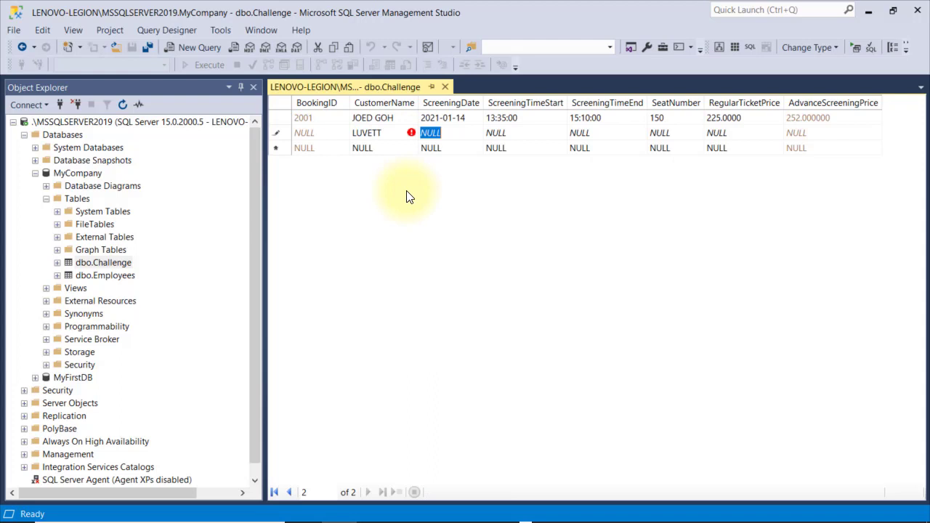
{"action": "key", "text": "Tab"}
{"action": "type", "text": "13:35"}
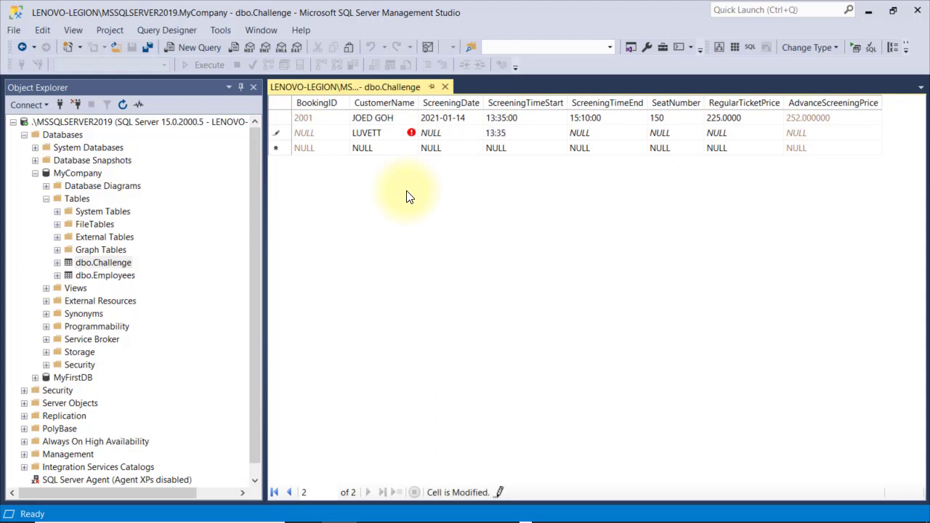
{"action": "key", "text": "Tab"}
{"action": "type", "text": "13:00"}
{"action": "key", "text": "Tab"}
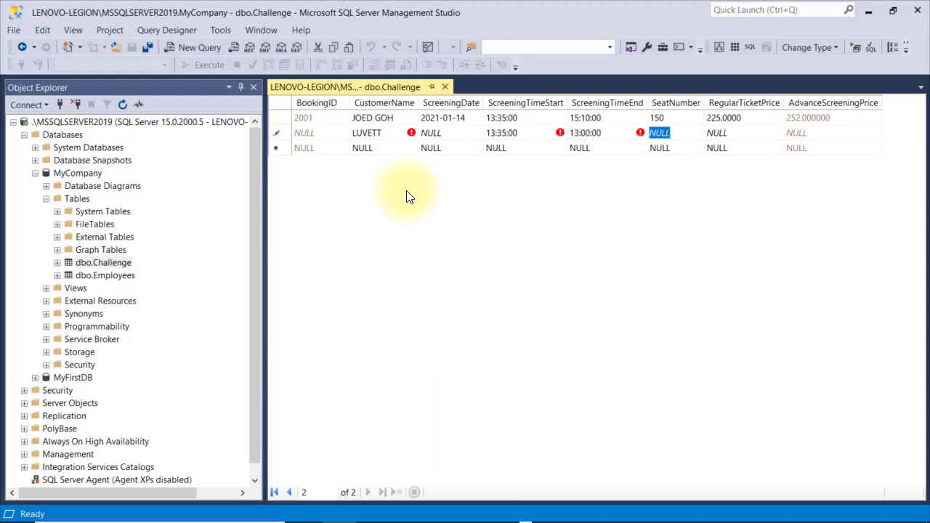
{"action": "type", "text": "152"}
{"action": "key", "text": "Tab"}
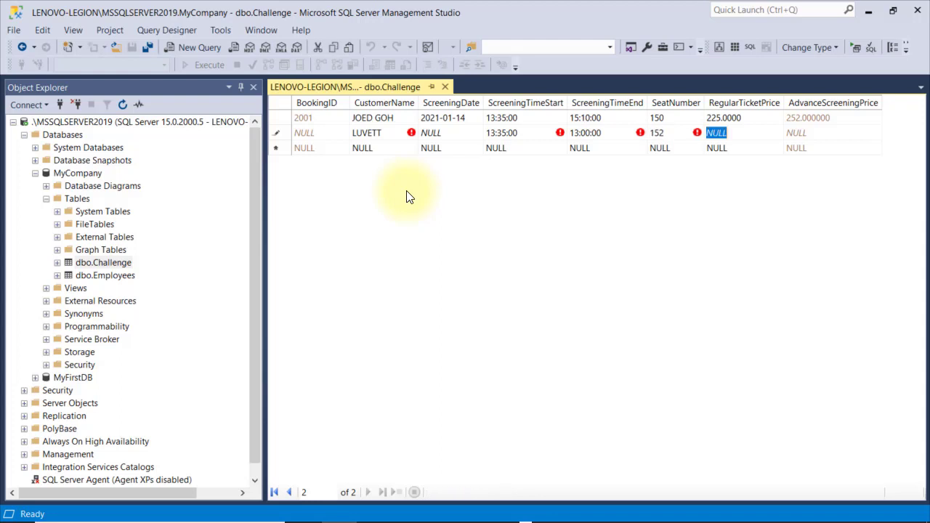
{"action": "type", "text": "220"}
{"action": "key", "text": "Tab"}
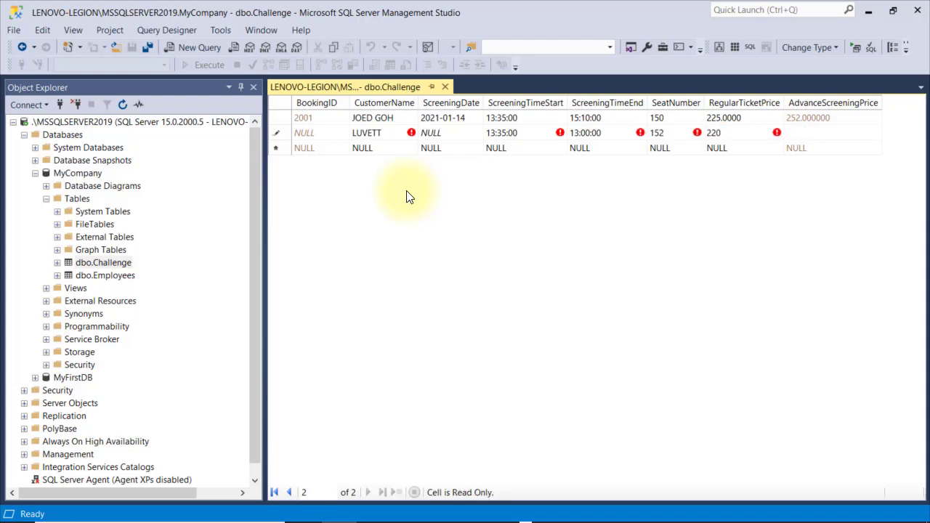
{"action": "key", "text": "Return"}
Correct the end time to 15:45:00 and execute SQL to save booking 2003
{"action": "left_click", "coordinate": [524, 371]}
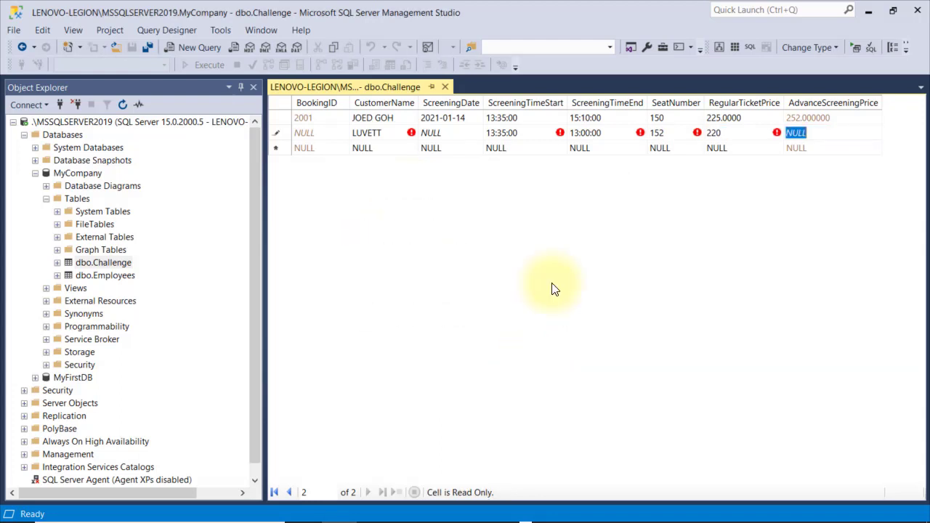
{"action": "left_click", "coordinate": [596, 140]}
{"action": "type", "text": "15"}
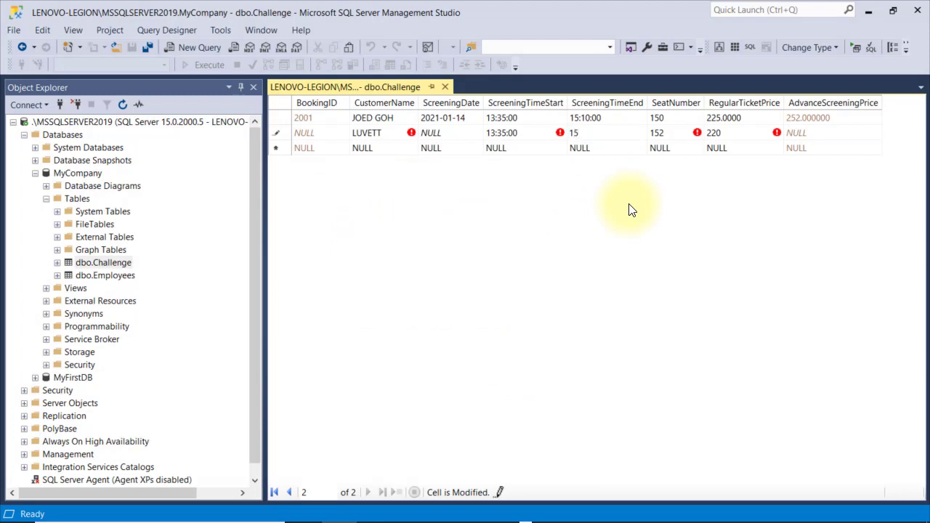
{"action": "type", "text": ":45:00"}
{"action": "key", "text": "Down"}
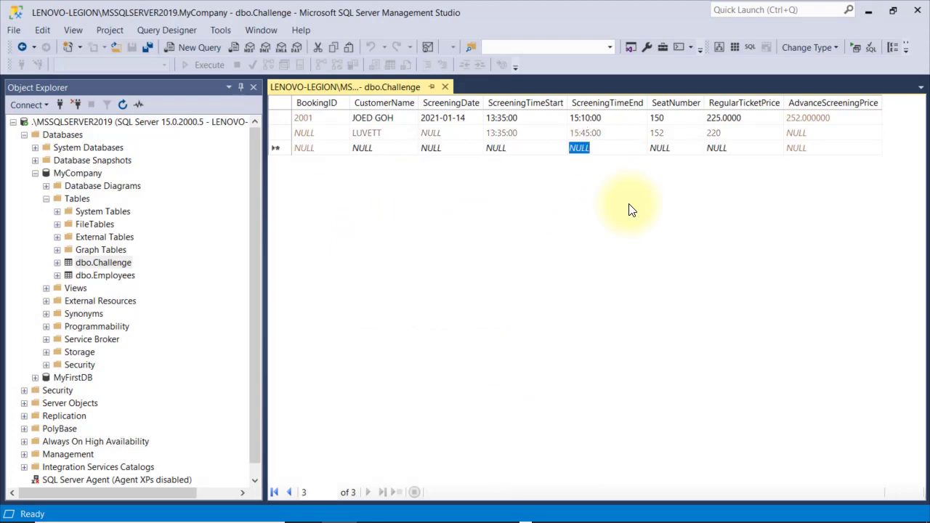
{"action": "right_click", "coordinate": [631, 210]}
{"action": "left_click", "coordinate": [652, 213]}
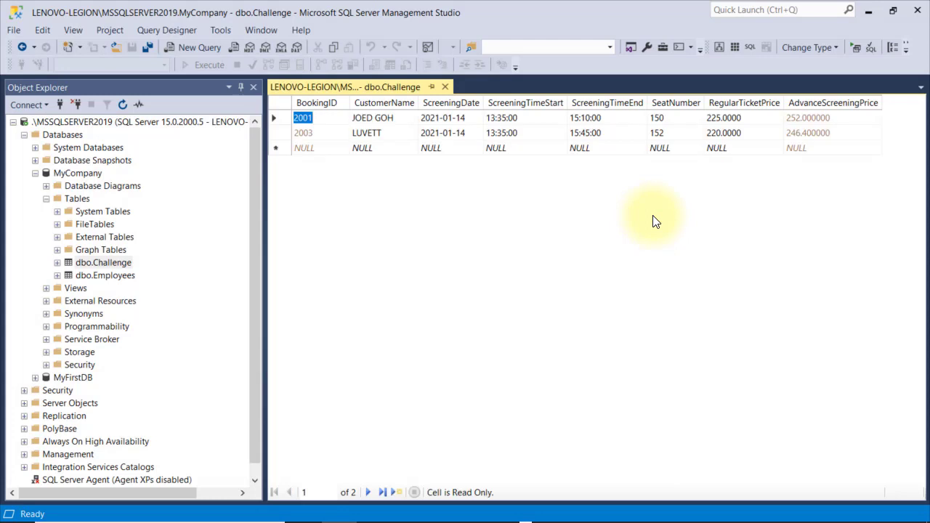
{"action": "key", "text": "Down"}
{"action": "key", "text": "Down"}
{"action": "key", "text": "Right"}
Try saving a duplicate of the second booking: 13:35:00–15:45:00, seat 152, price 200
{"action": "type", "text": "LUVETT"}
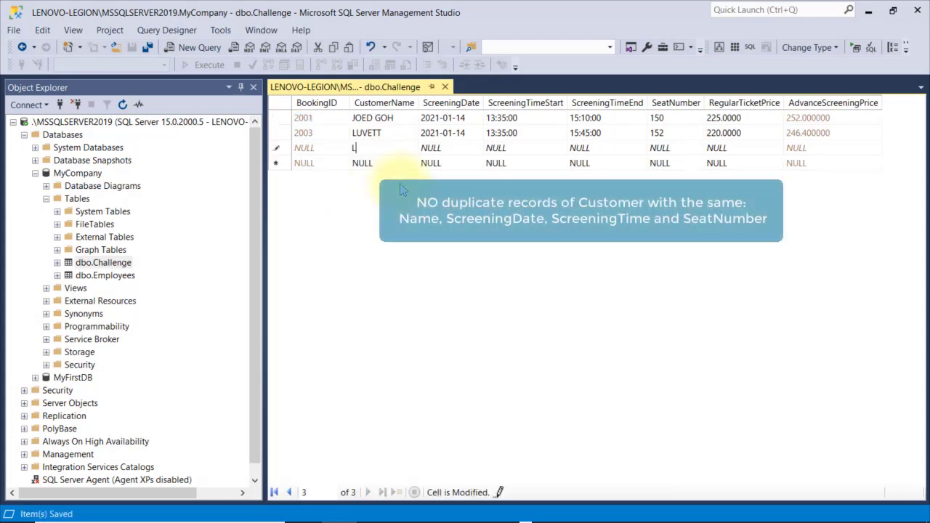
{"action": "key", "text": "Tab"}
{"action": "key", "text": "Tab"}
{"action": "type", "text": "13:35:00"}
{"action": "key", "text": "Tab"}
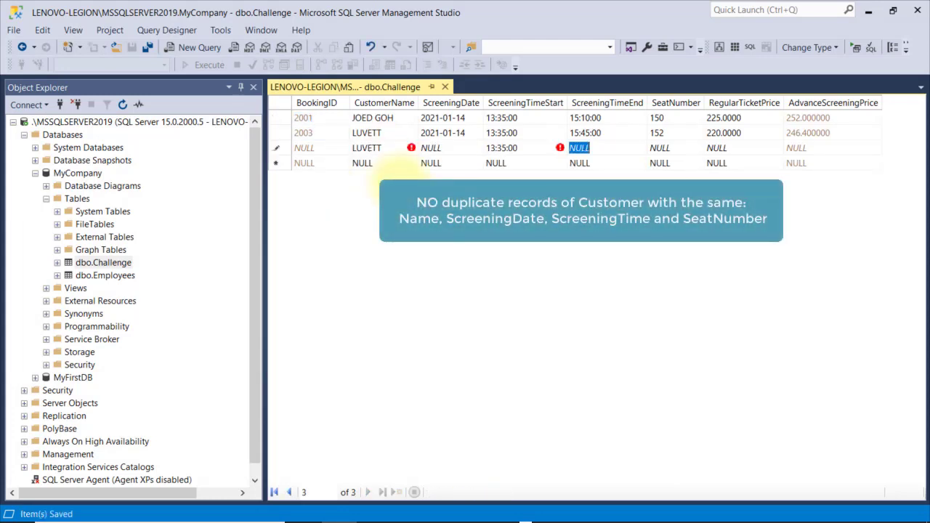
{"action": "type", "text": "15:45:00"}
{"action": "key", "text": "Tab"}
{"action": "type", "text": "152"}
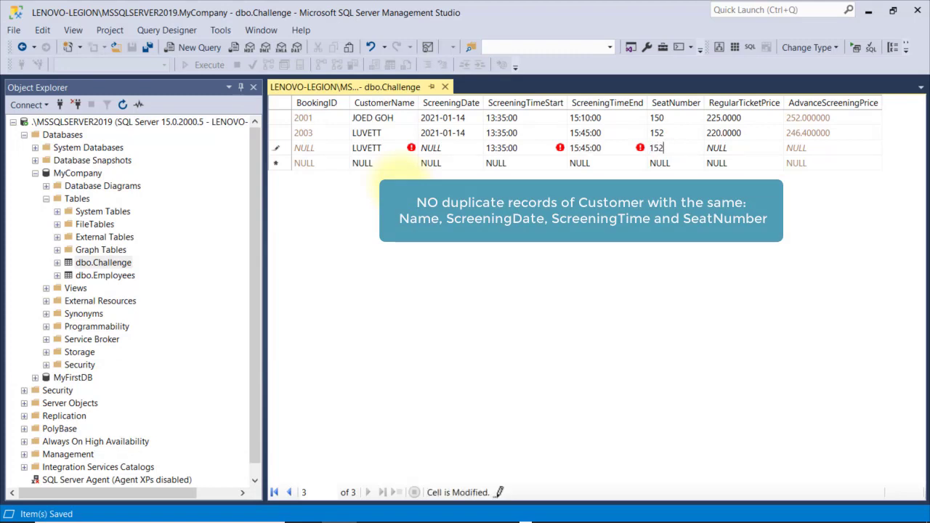
{"action": "key", "text": "Tab"}
{"action": "type", "text": "200"}
{"action": "key", "text": "Return"}
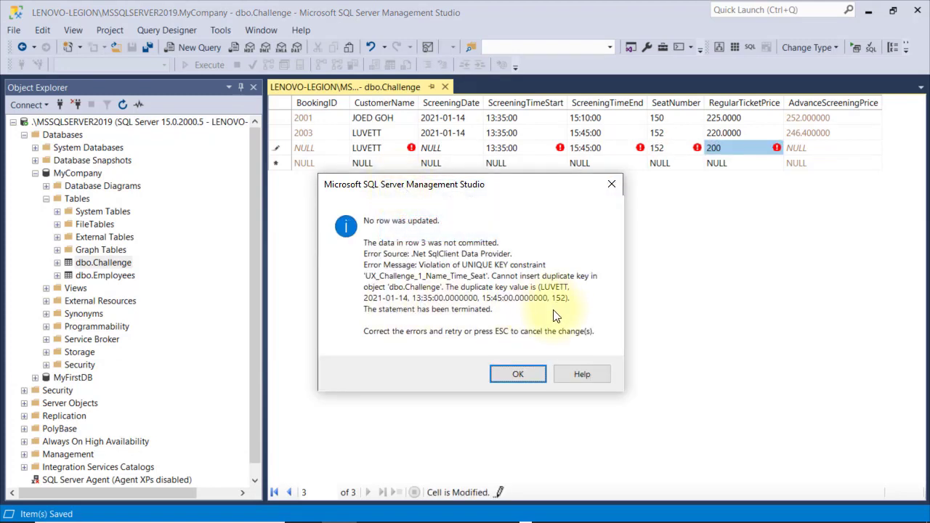
After the unique-key error, change the seat to 153 and the customer name, then execute SQL
{"action": "left_click", "coordinate": [533, 375]}
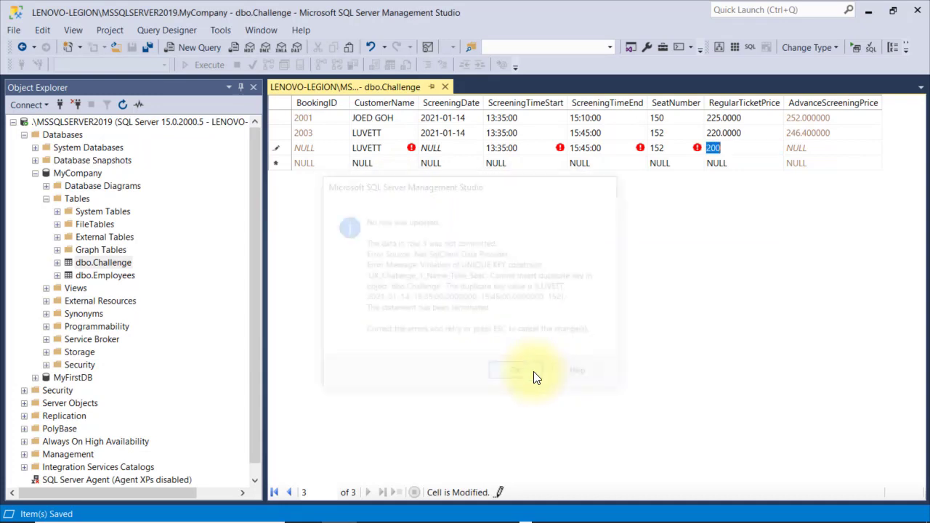
{"action": "left_click", "coordinate": [657, 149]}
{"action": "type", "text": "1"}
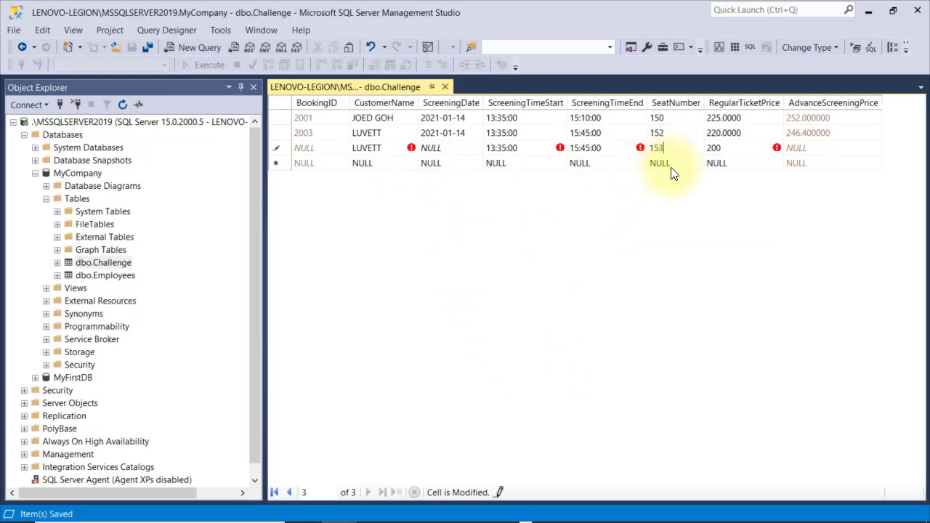
{"action": "left_click", "coordinate": [385, 149]}
{"action": "type", "text": "SAM"}
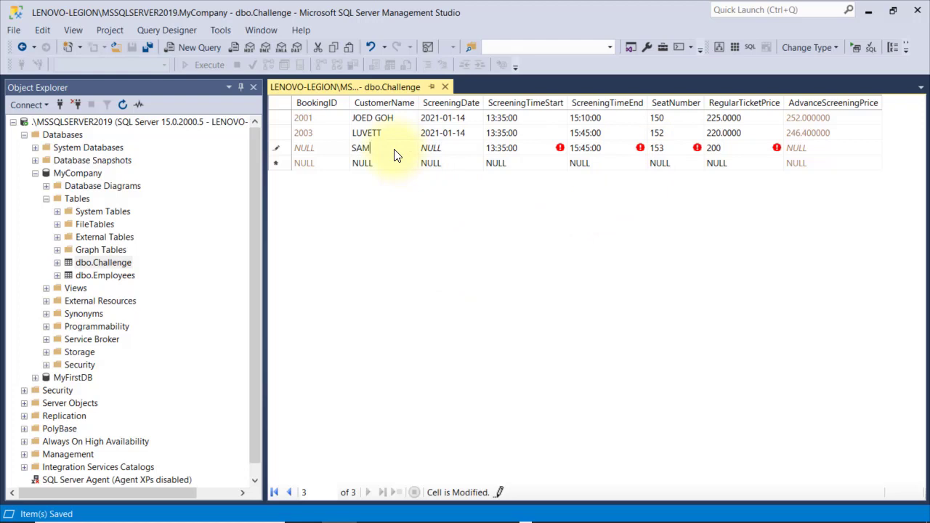
{"action": "key", "text": "Return"}
{"action": "right_click", "coordinate": [401, 202]}
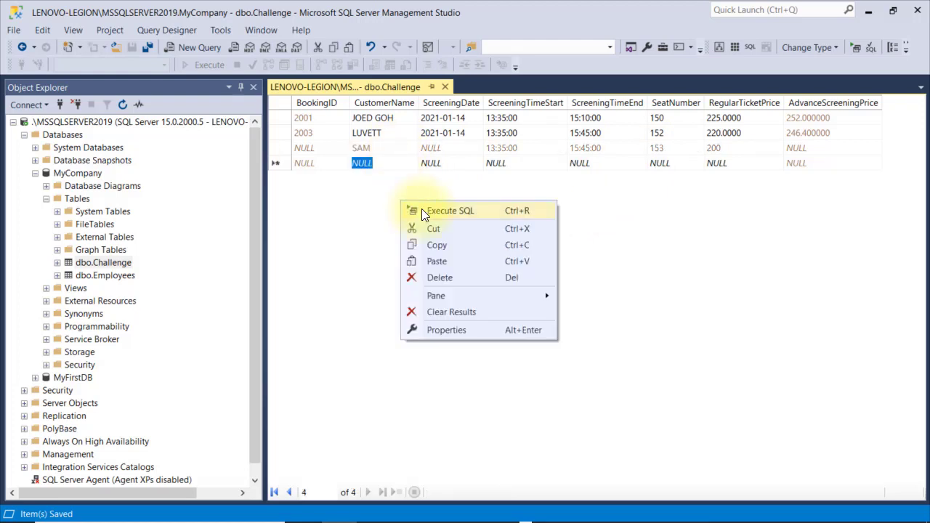
{"action": "left_click", "coordinate": [421, 209]}
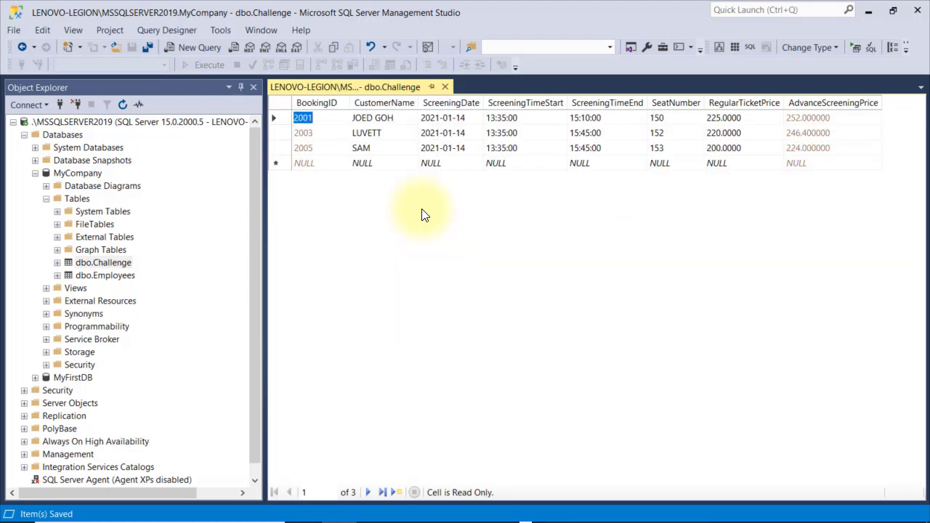
{"action": "left_click", "coordinate": [663, 149]}
{"action": "type", "text": "0"}
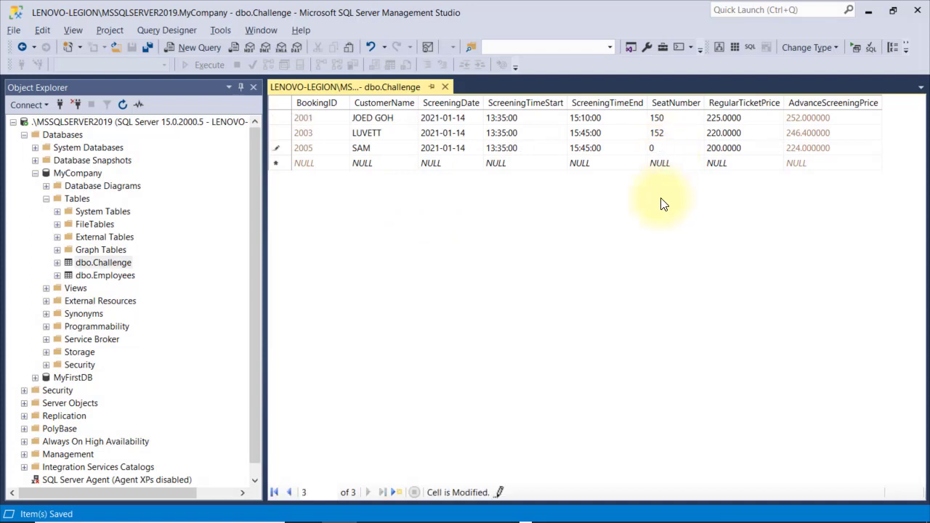
{"action": "key", "text": "Return"}
{"action": "key", "text": "Return"}
{"action": "type", "text": "153"}
{"action": "key", "text": "Tab"}
{"action": "type", "text": "0"}
{"action": "type", "text": "500"}
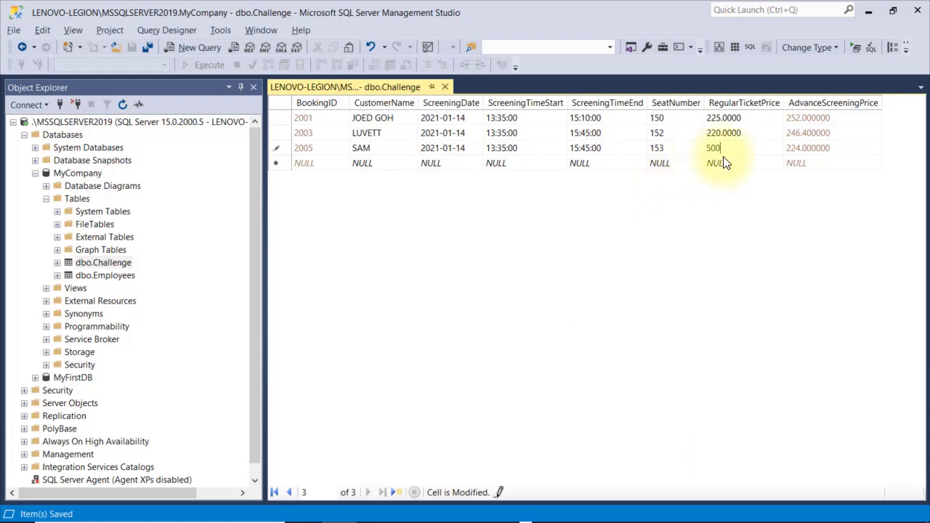
{"action": "key", "text": "Return"}
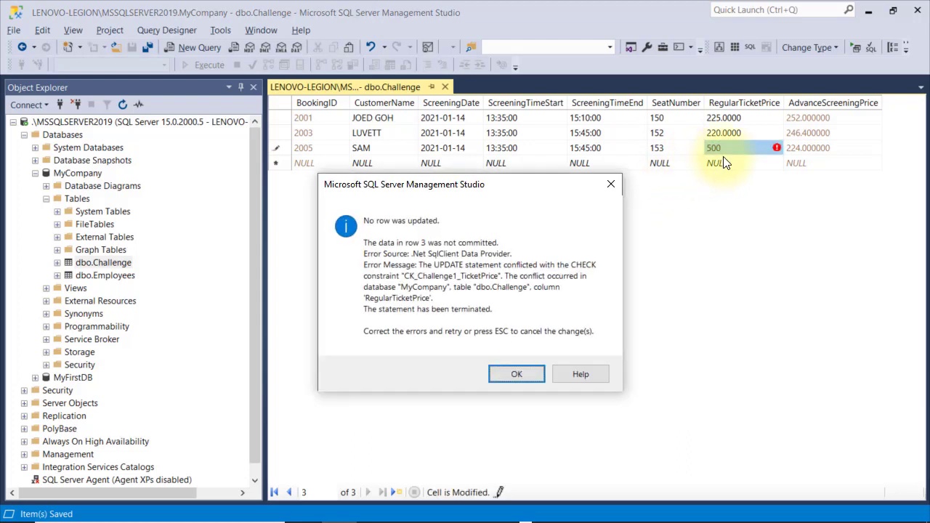
{"action": "left_click", "coordinate": [509, 373]}
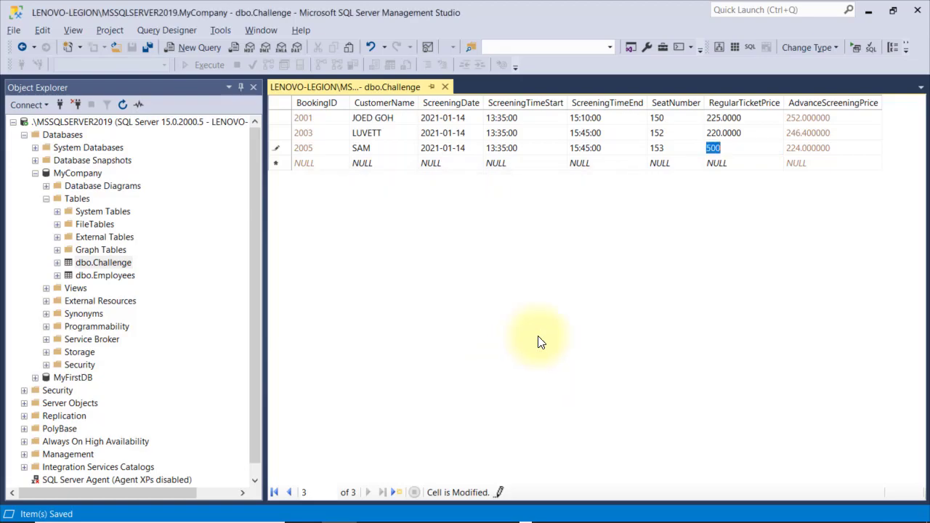
{"action": "type", "text": "200"}
{"action": "key", "text": "Down"}
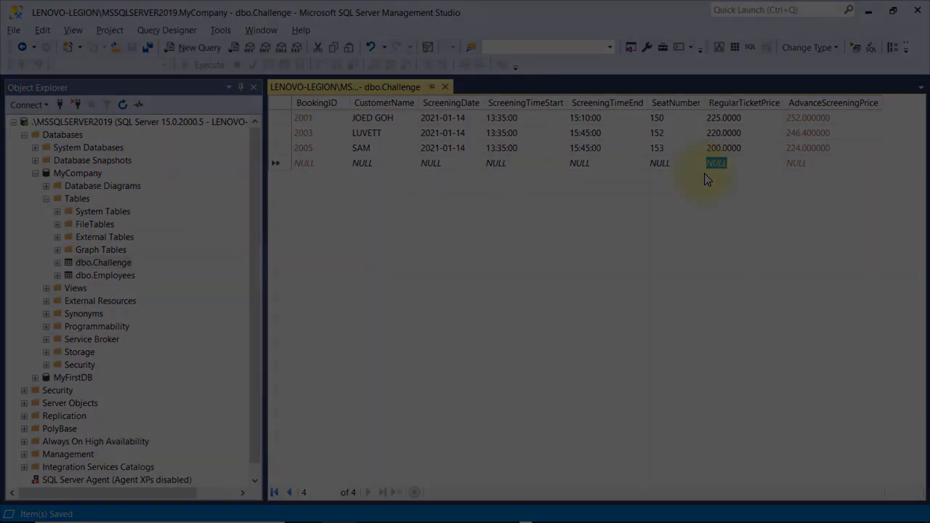